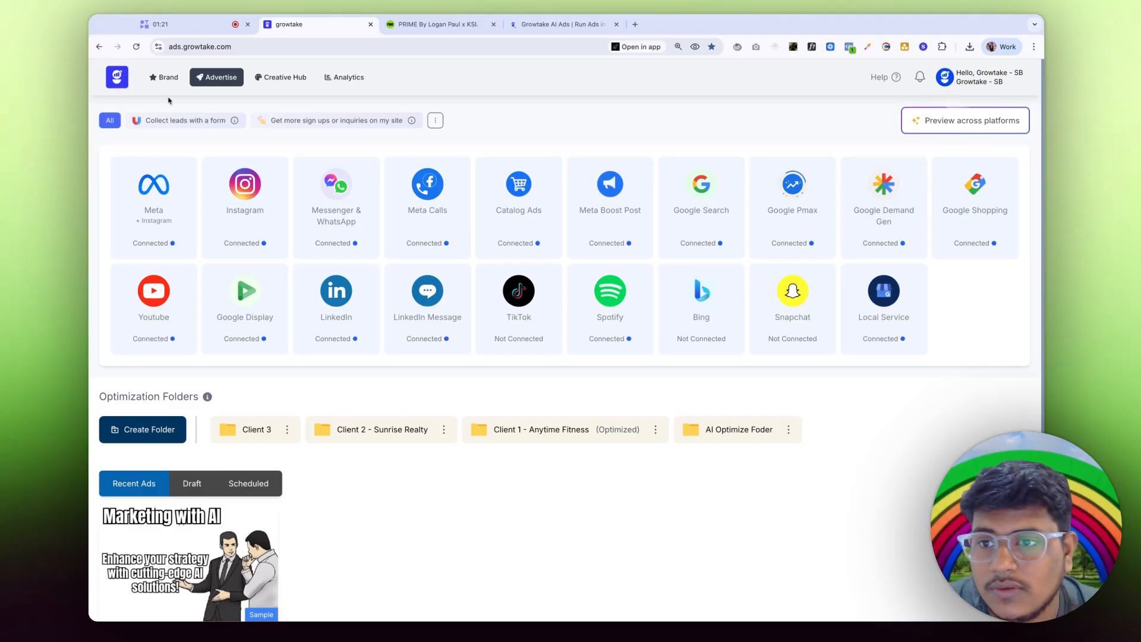
Step: Open the Brand Info form of the Growtake - SB brand
{"action": "left_click", "coordinate": [173, 81]}
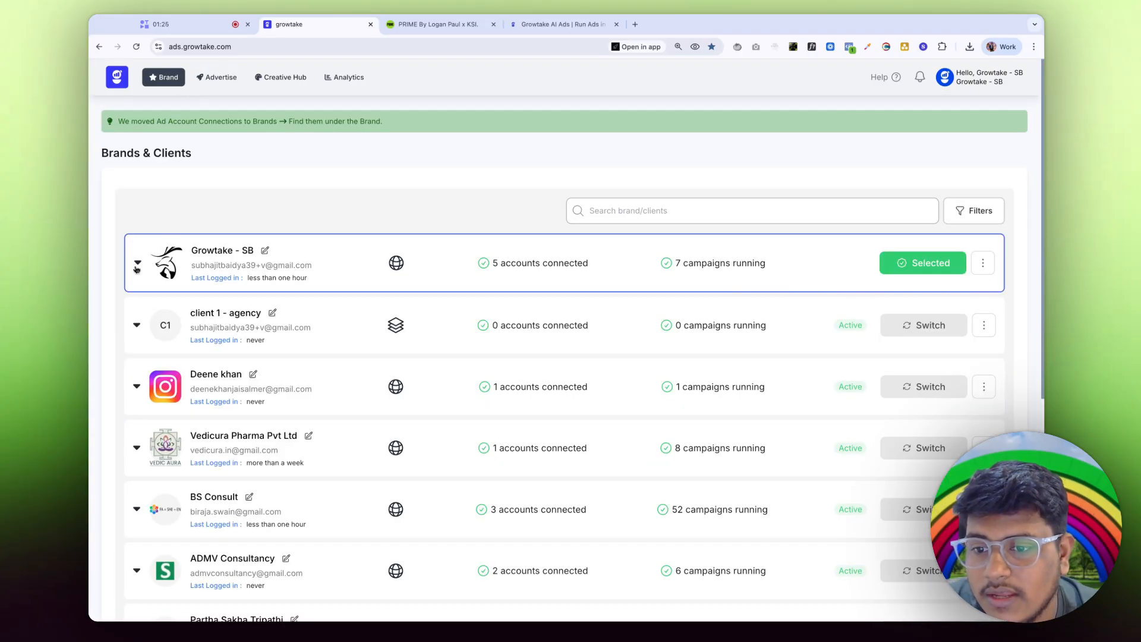
{"action": "left_click", "coordinate": [136, 265]}
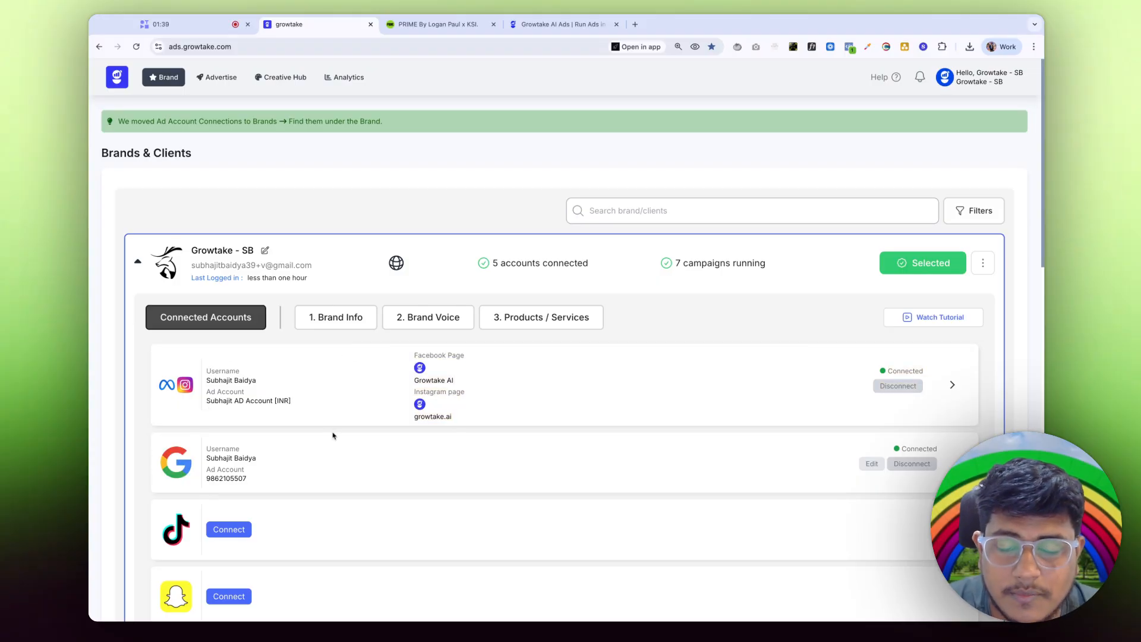
{"action": "left_click", "coordinate": [348, 323]}
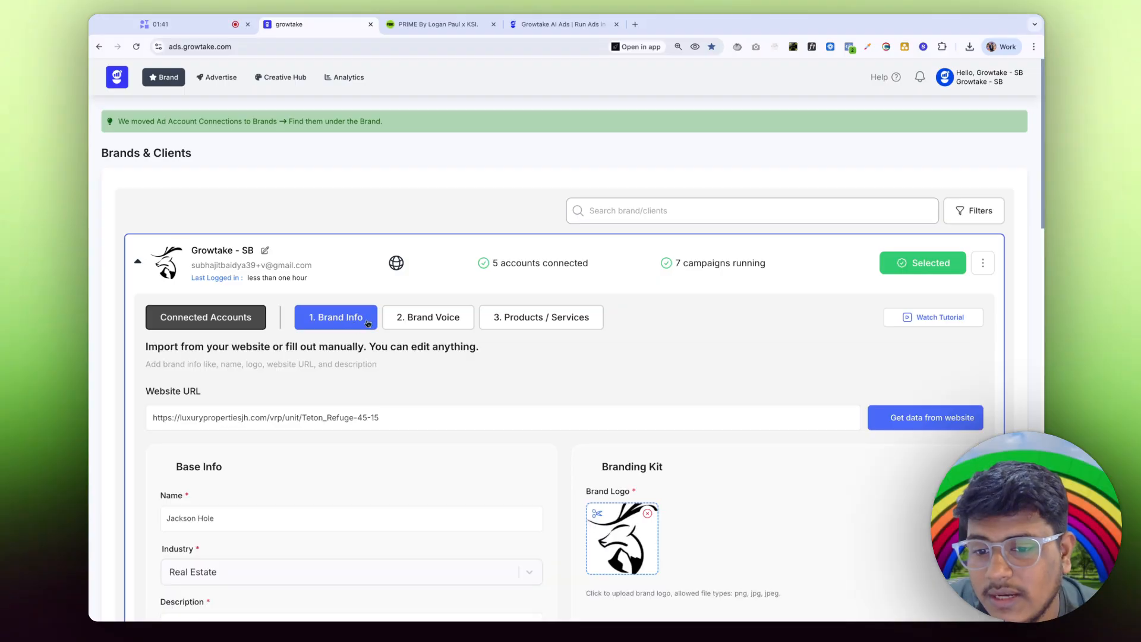
{"action": "scroll", "coordinate": [340, 321], "scroll_direction": "down", "scroll_amount": 3}
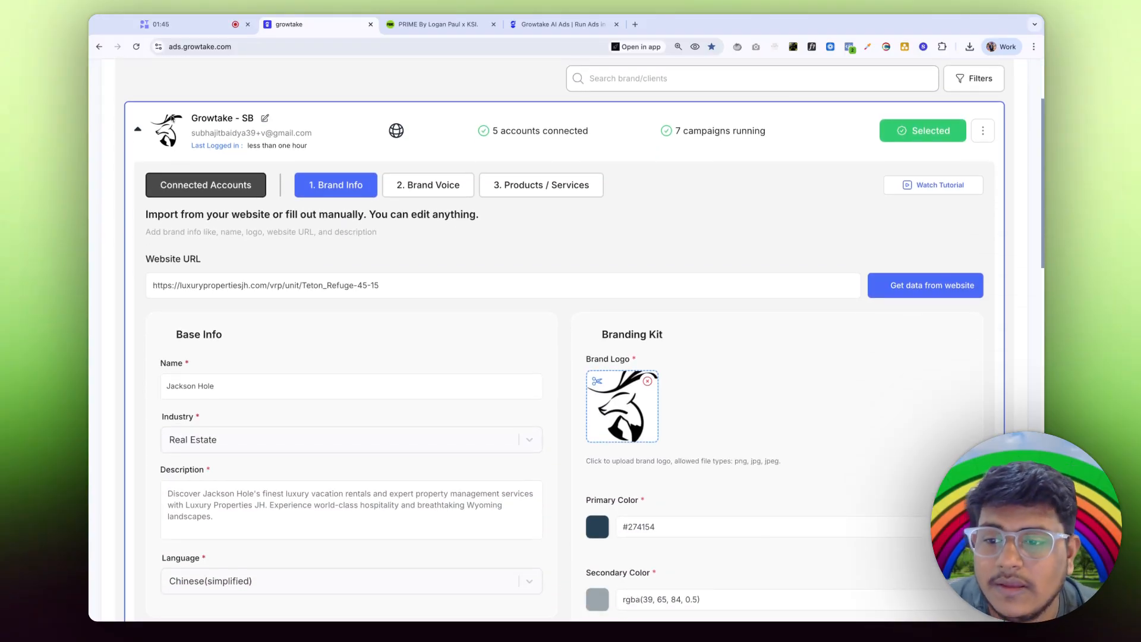
{"action": "scroll", "coordinate": [261, 255], "scroll_direction": "down", "scroll_amount": 1}
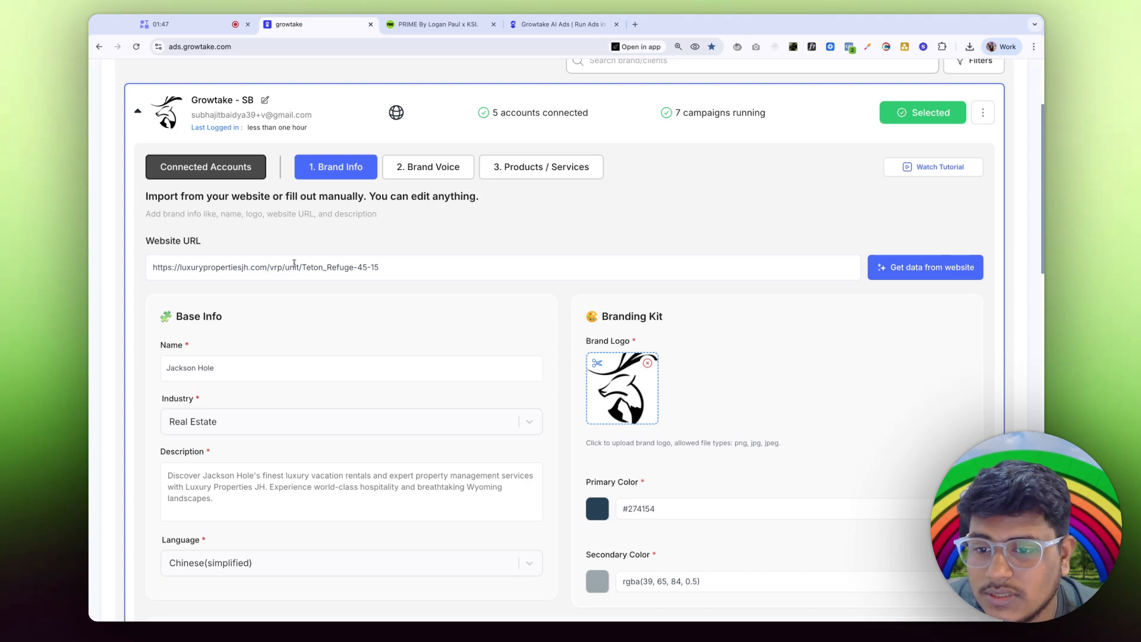
{"action": "left_click", "coordinate": [295, 264]}
{"action": "key", "text": "ctrl+a"}
{"action": "type", "text": "https://drinkprime.com/"}
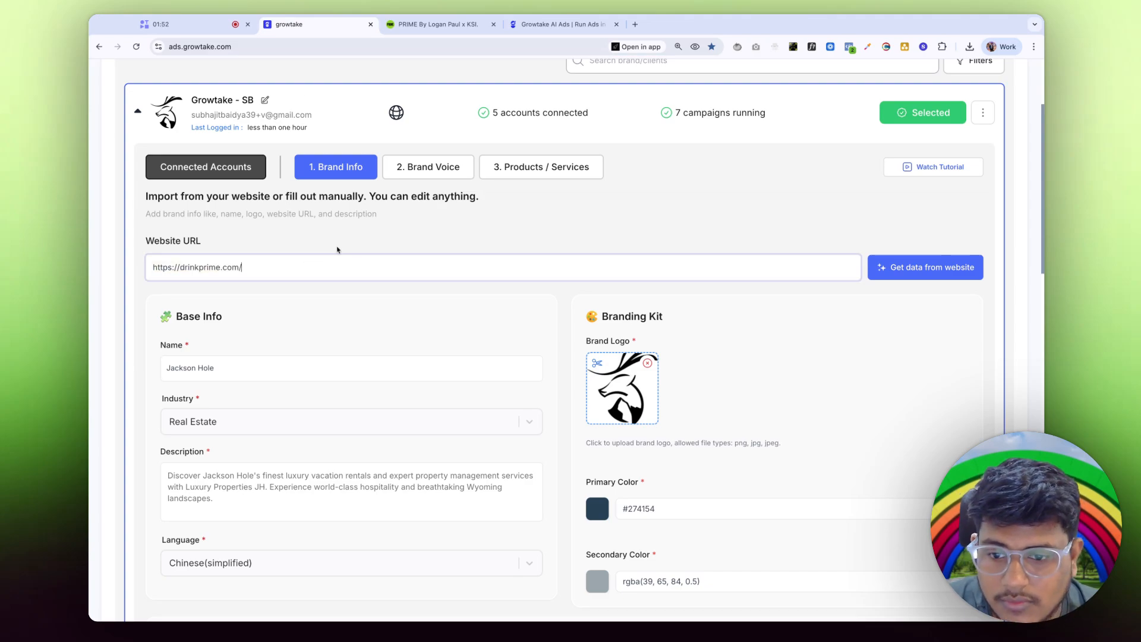
Step: Import brand details from the website and trim the brand name to just PRIME
{"action": "left_click", "coordinate": [905, 269]}
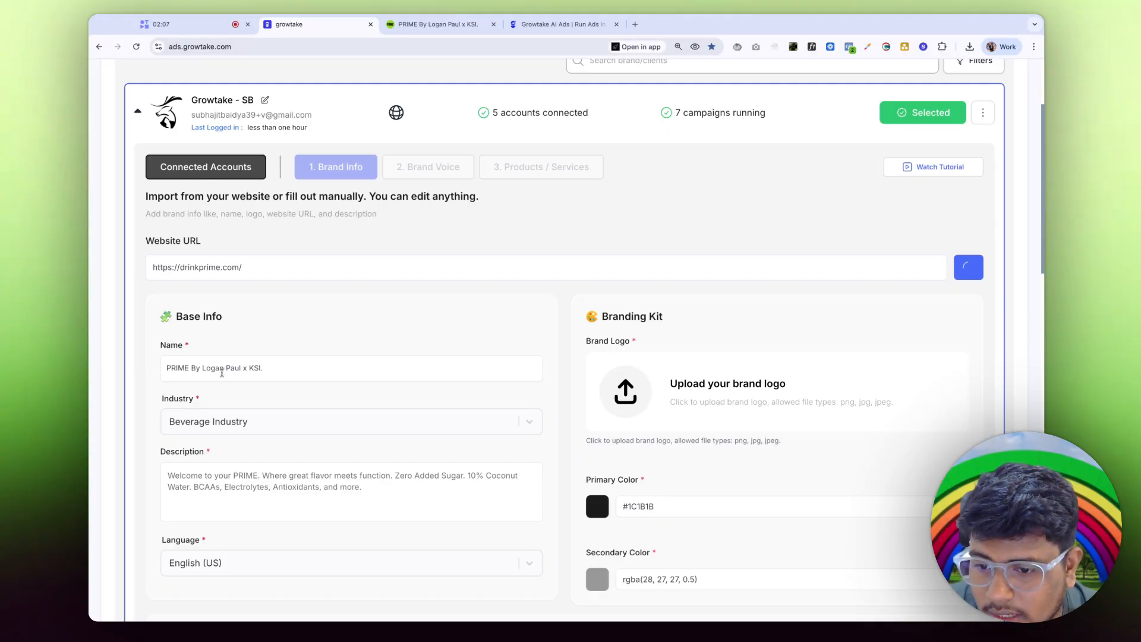
{"action": "key", "text": "shift+Right"}
{"action": "key", "text": "shift+Right"}
{"action": "key", "text": "shift+Right"}
{"action": "key", "text": "shift+Right"}
{"action": "key", "text": "shift+Right"}
{"action": "key", "text": "shift+Right"}
{"action": "key", "text": "shift+Right"}
{"action": "key", "text": "shift+Right"}
{"action": "key", "text": "shift+Right"}
{"action": "key", "text": "shift+Right"}
{"action": "key", "text": "shift+Right"}
{"action": "key", "text": "shift+Right"}
{"action": "key", "text": "shift+Right"}
{"action": "key", "text": "shift+Right"}
{"action": "key", "text": "shift+Right"}
{"action": "key", "text": "shift+Right"}
{"action": "key", "text": "shift+Right"}
{"action": "key", "text": "shift+Right"}
{"action": "key", "text": "shift+Right"}
{"action": "key", "text": "shift+Right"}
{"action": "key", "text": "BackSpace"}
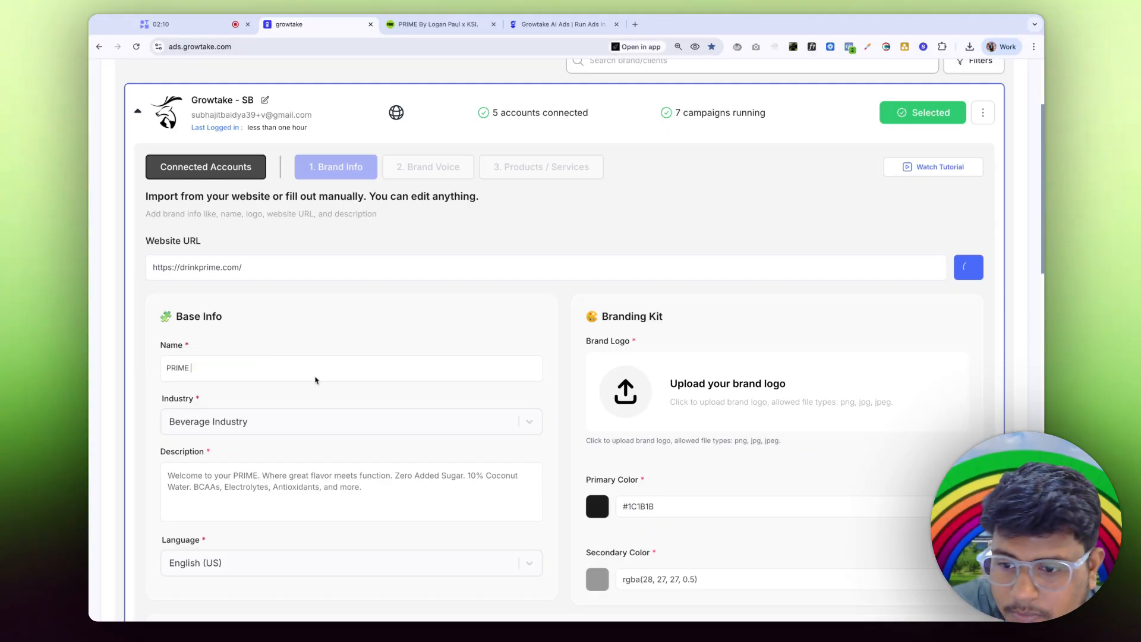
Step: Look over the imported description and the Branding Kit with the PRIME logo
{"action": "scroll", "coordinate": [285, 421], "scroll_direction": "down", "scroll_amount": 1}
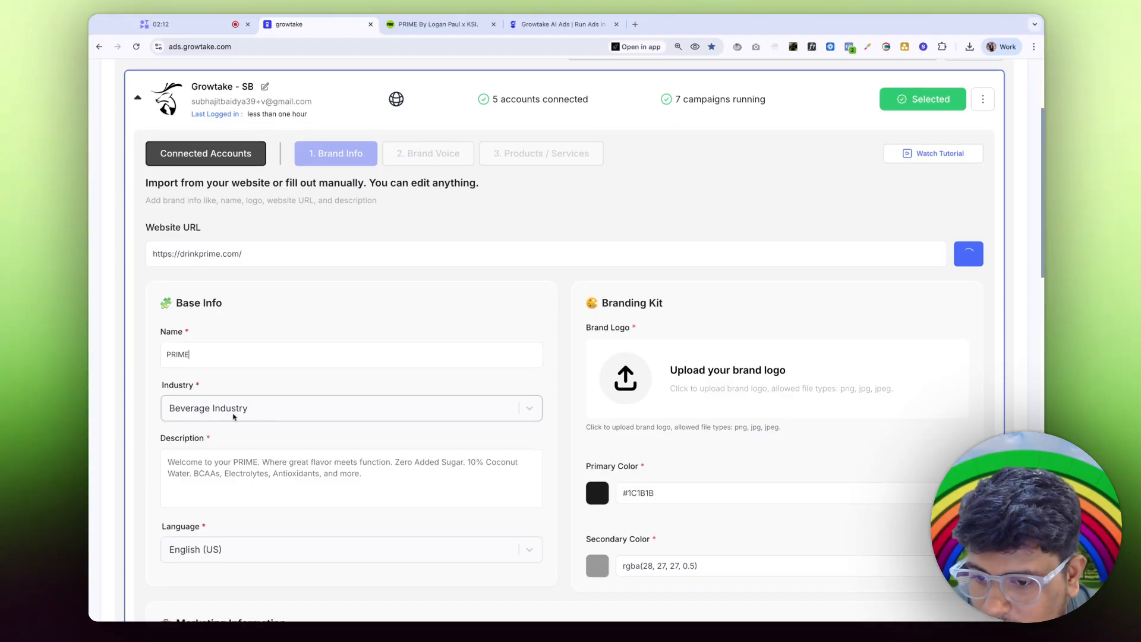
{"action": "scroll", "coordinate": [204, 429], "scroll_direction": "down", "scroll_amount": 2}
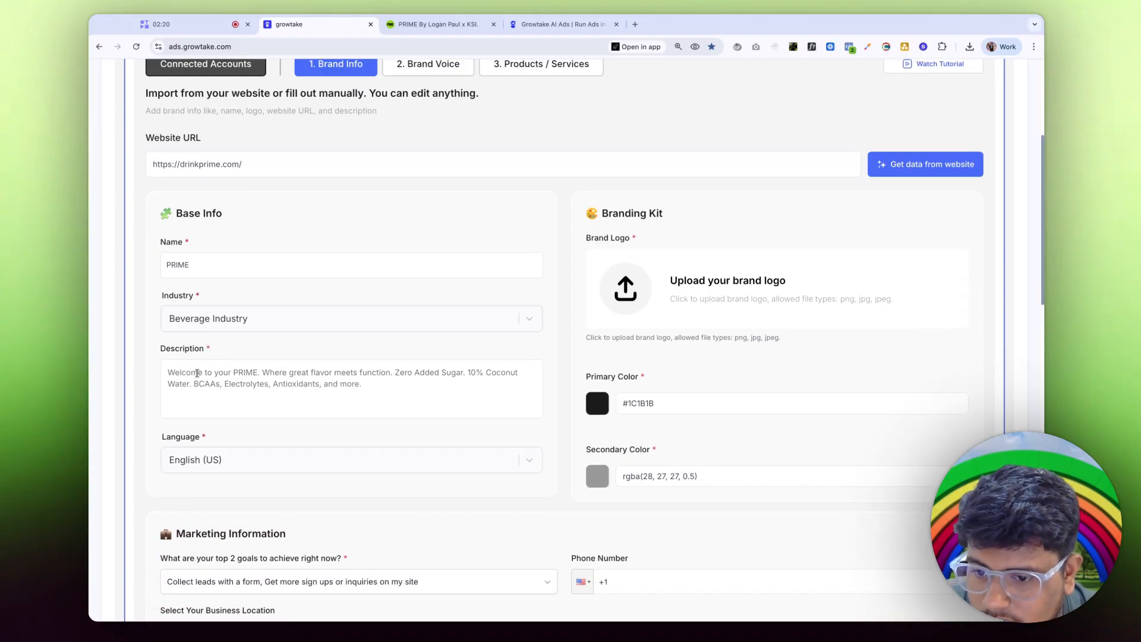
{"action": "left_click_drag", "start_coordinate": [177, 375], "coordinate": [237, 376]}
{"action": "triple_click", "coordinate": [178, 376]}
{"action": "left_click", "coordinate": [356, 390]}
{"action": "scroll", "coordinate": [364, 405], "scroll_direction": "down", "scroll_amount": 3}
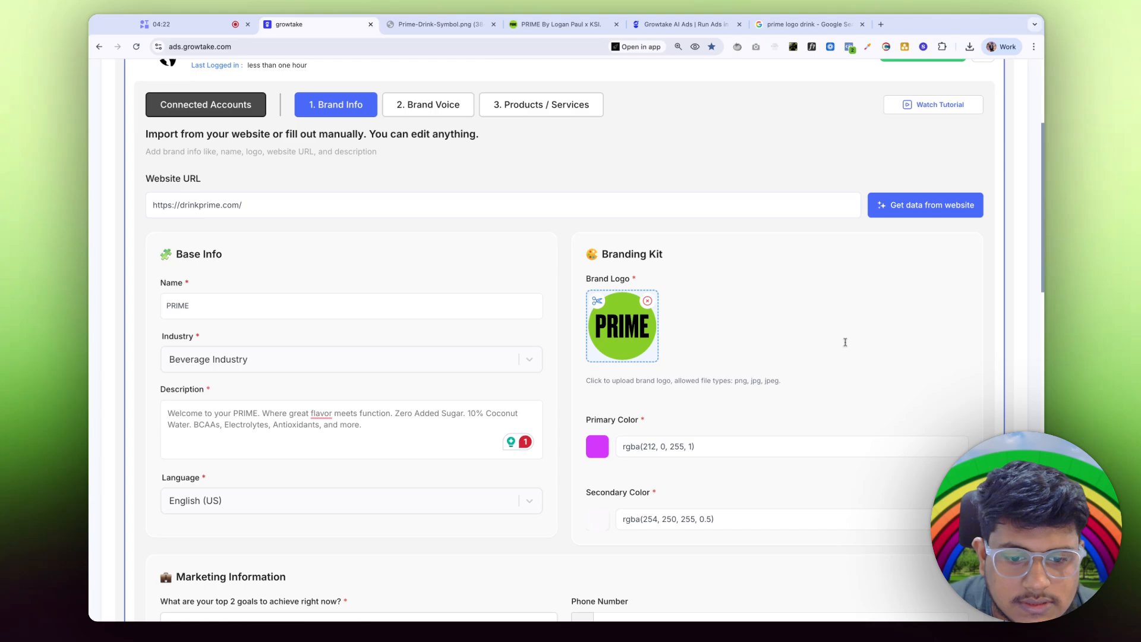
{"action": "scroll", "coordinate": [636, 242], "scroll_direction": "down", "scroll_amount": 5}
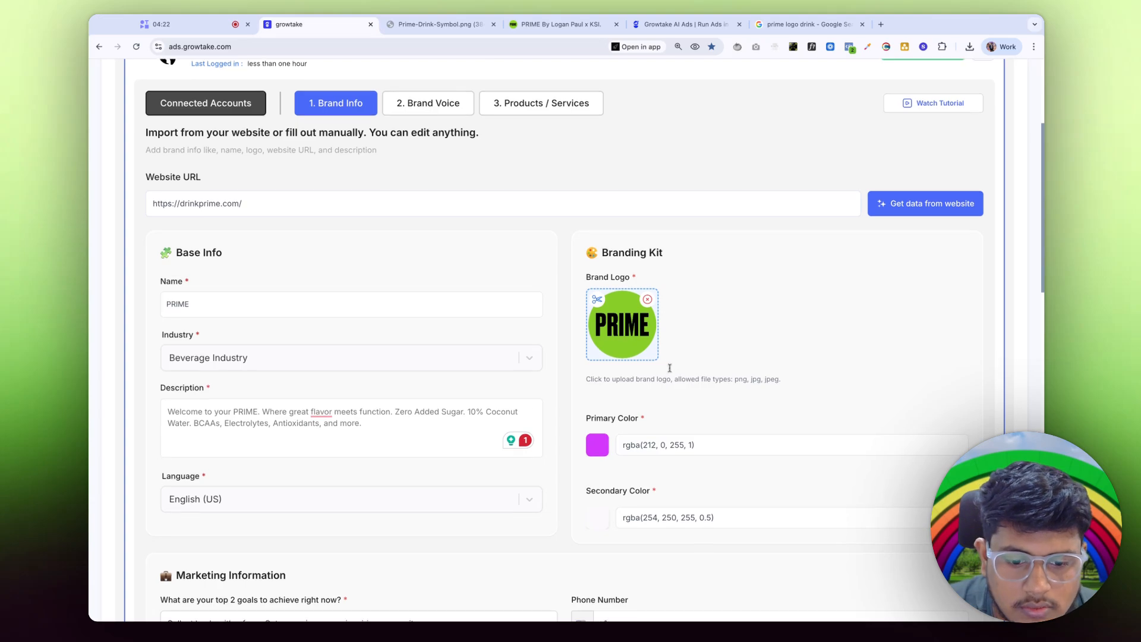
Step: Set the primary colour to green rgba(104, 195, 3, 1)
{"action": "left_click", "coordinate": [598, 253]}
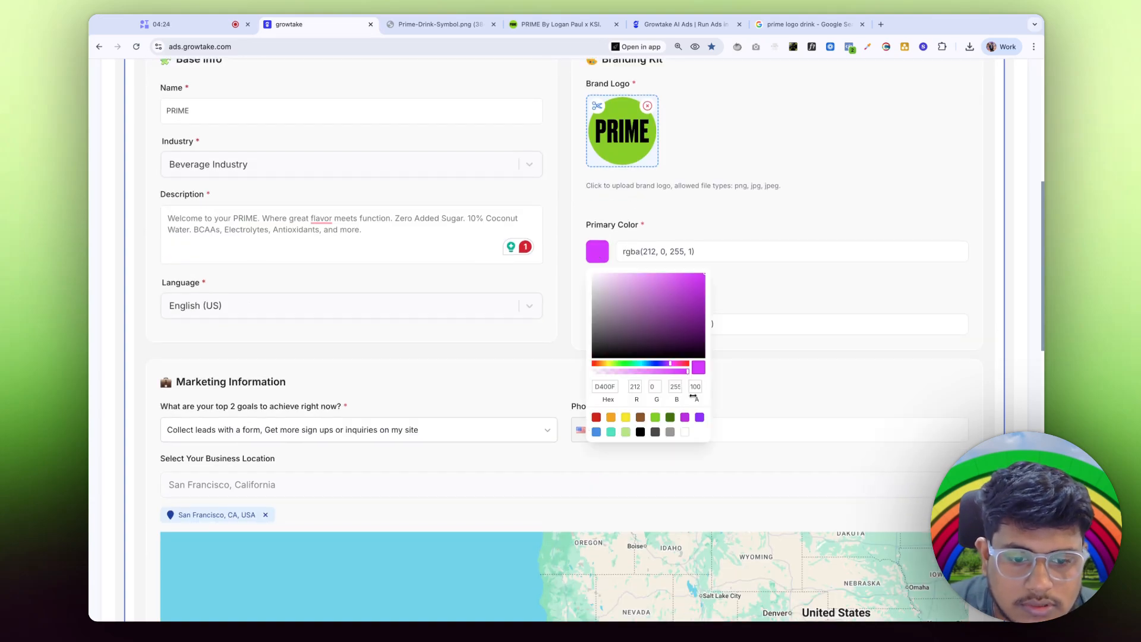
{"action": "left_click", "coordinate": [656, 418]}
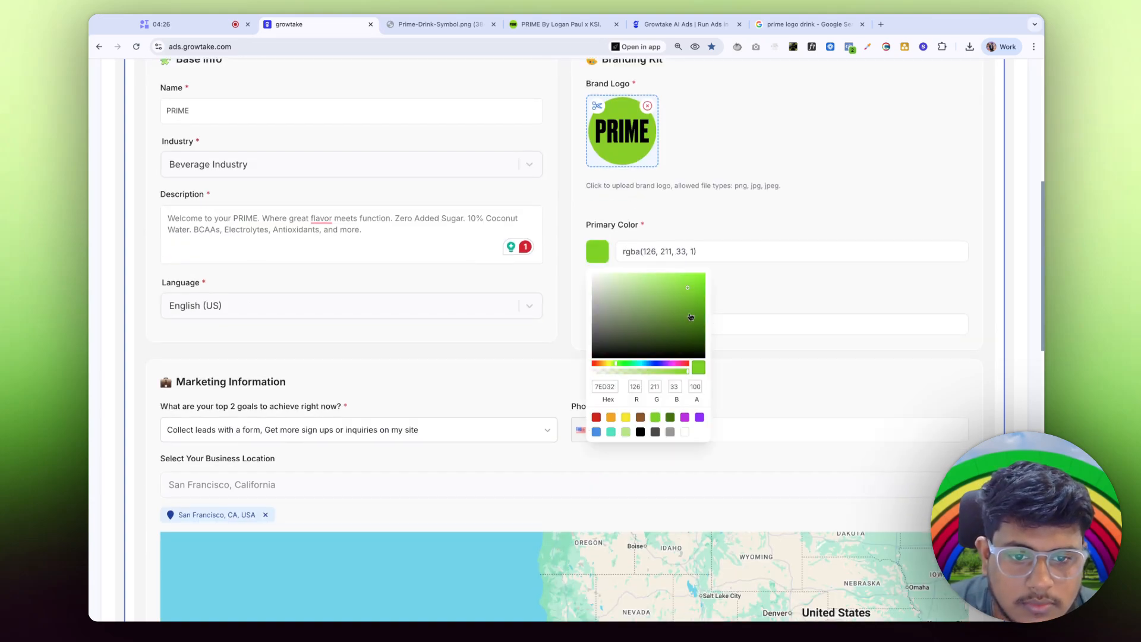
{"action": "left_click_drag", "start_coordinate": [698, 286], "coordinate": [703, 294]}
{"action": "left_click", "coordinate": [750, 230]}
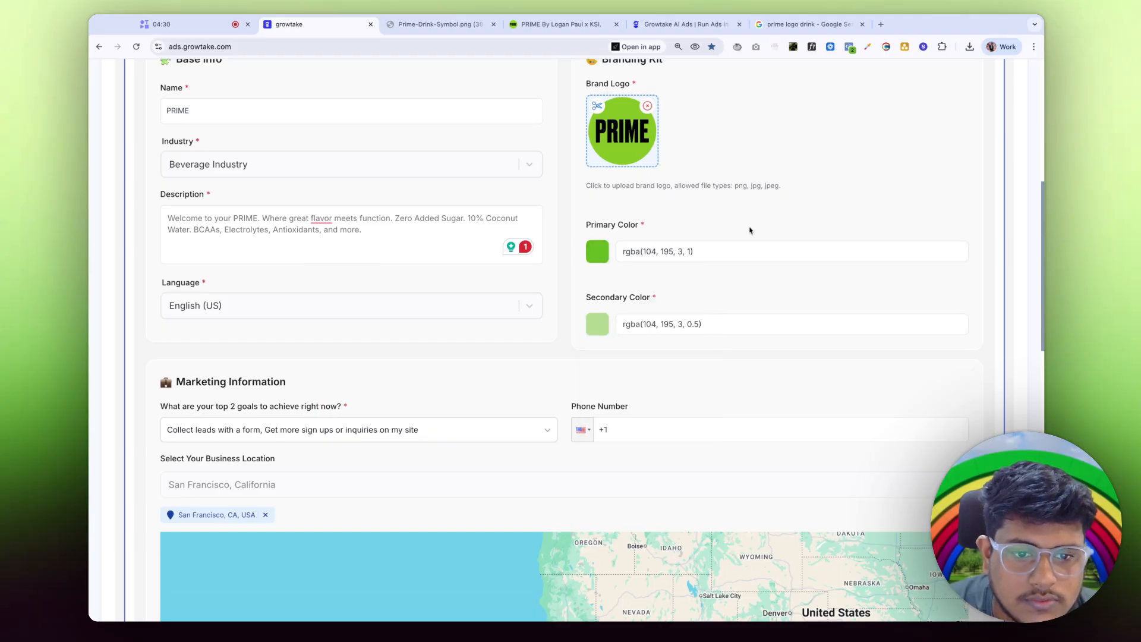
Step: Set the secondary colour to near-white rgba(254, 255, 254, 0.5)
{"action": "left_click", "coordinate": [591, 330]}
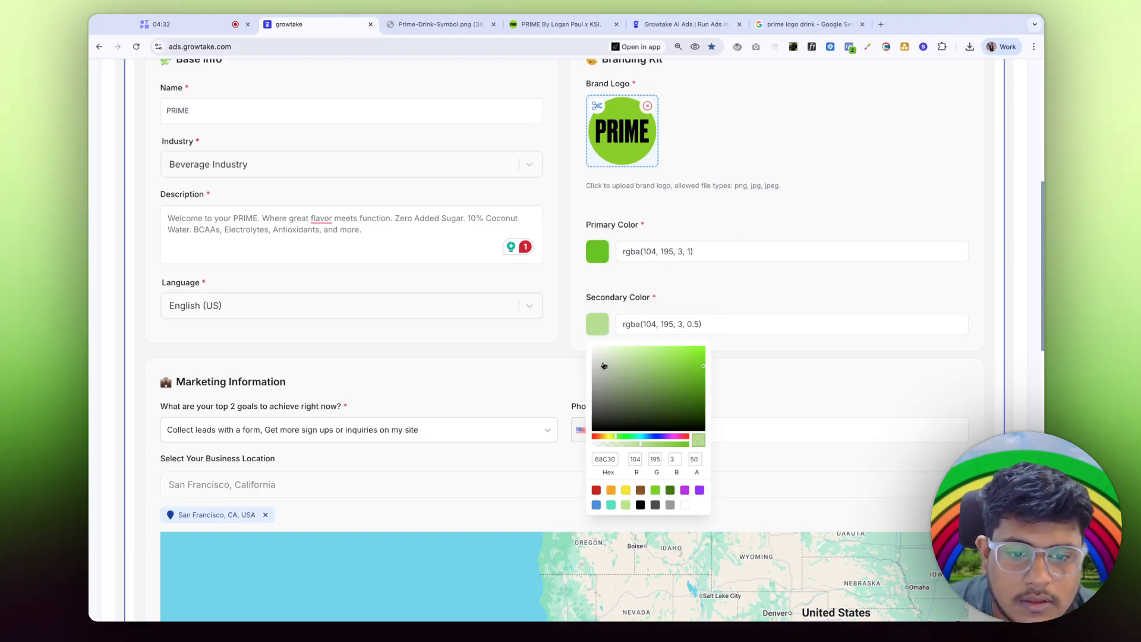
{"action": "left_click", "coordinate": [604, 365]}
{"action": "left_click", "coordinate": [698, 287]}
{"action": "scroll", "coordinate": [315, 298], "scroll_direction": "down", "scroll_amount": 3}
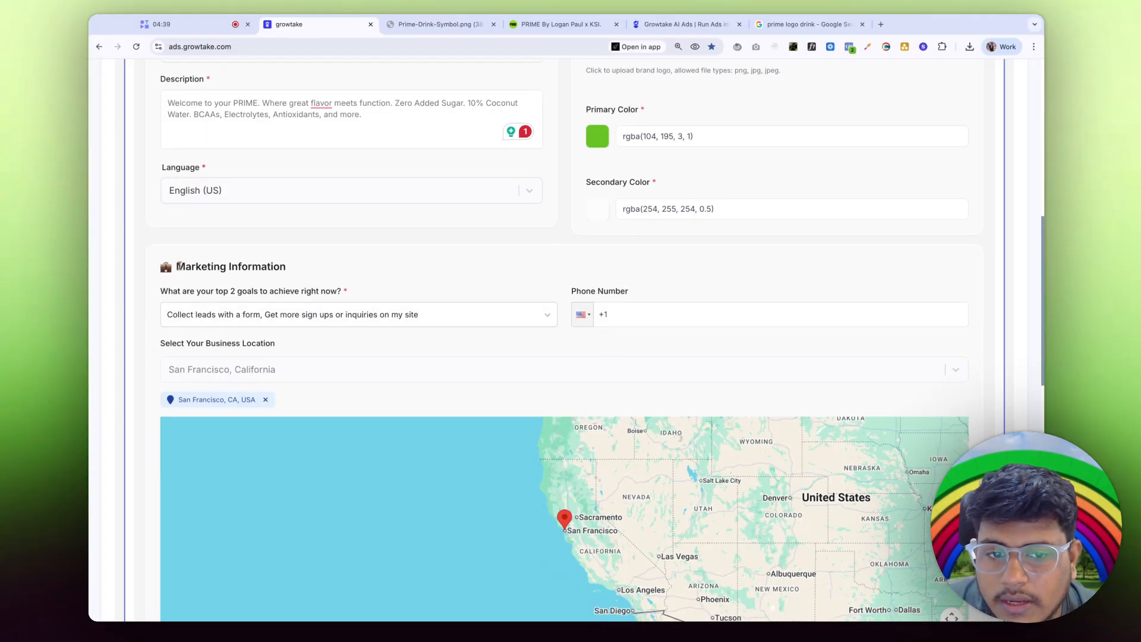
Step: Replace the lead-form and sign-up goals with website sales and following & brand awareness
{"action": "left_click", "coordinate": [280, 315]}
{"action": "left_click", "coordinate": [174, 377]}
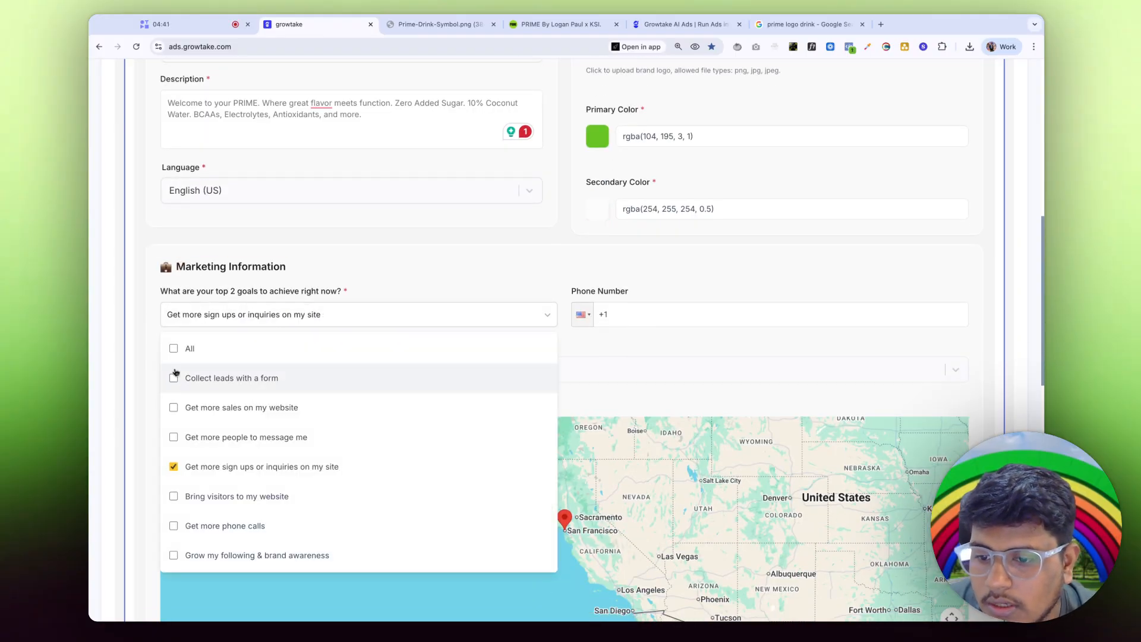
{"action": "left_click", "coordinate": [174, 466]}
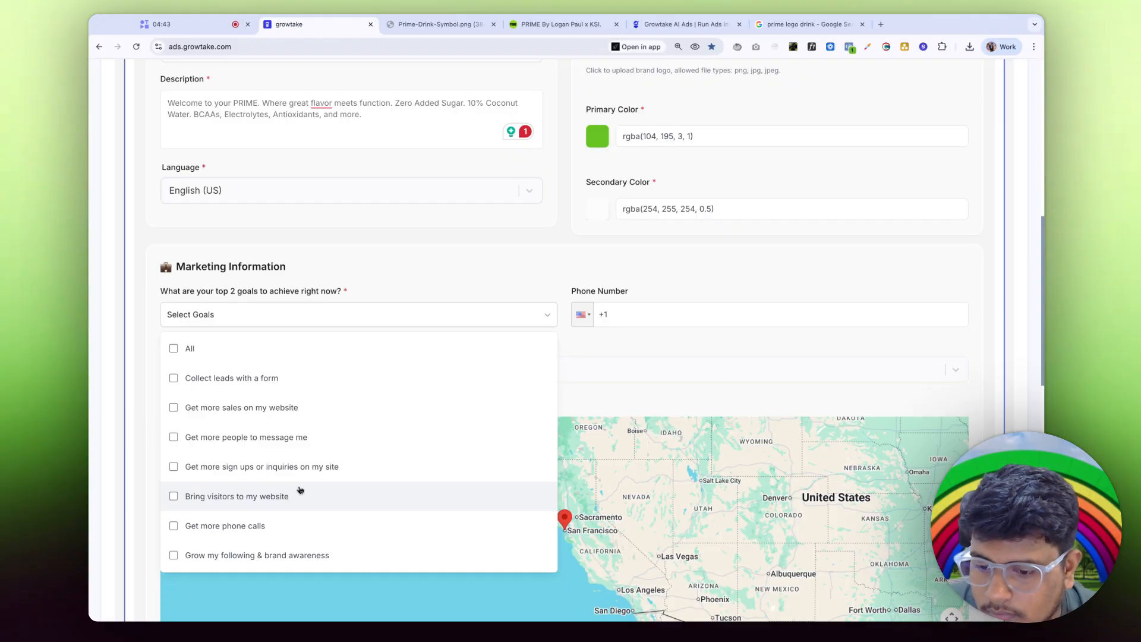
{"action": "scroll", "coordinate": [268, 485], "scroll_direction": "down", "scroll_amount": 2}
{"action": "left_click", "coordinate": [218, 479]}
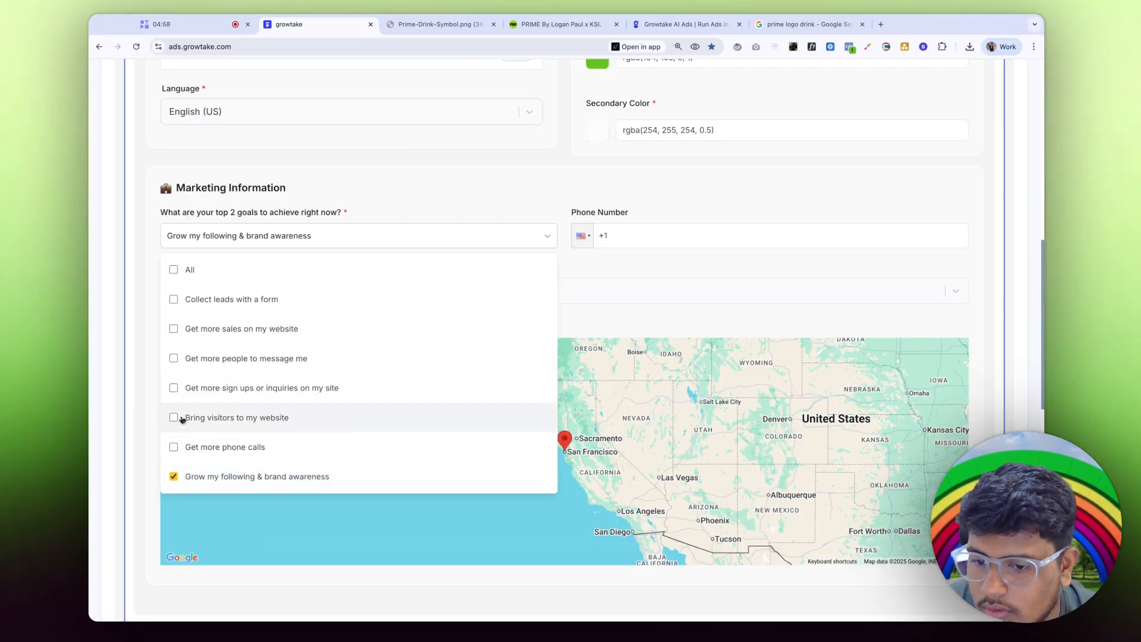
{"action": "left_click", "coordinate": [240, 330]}
{"action": "left_click", "coordinate": [426, 194]}
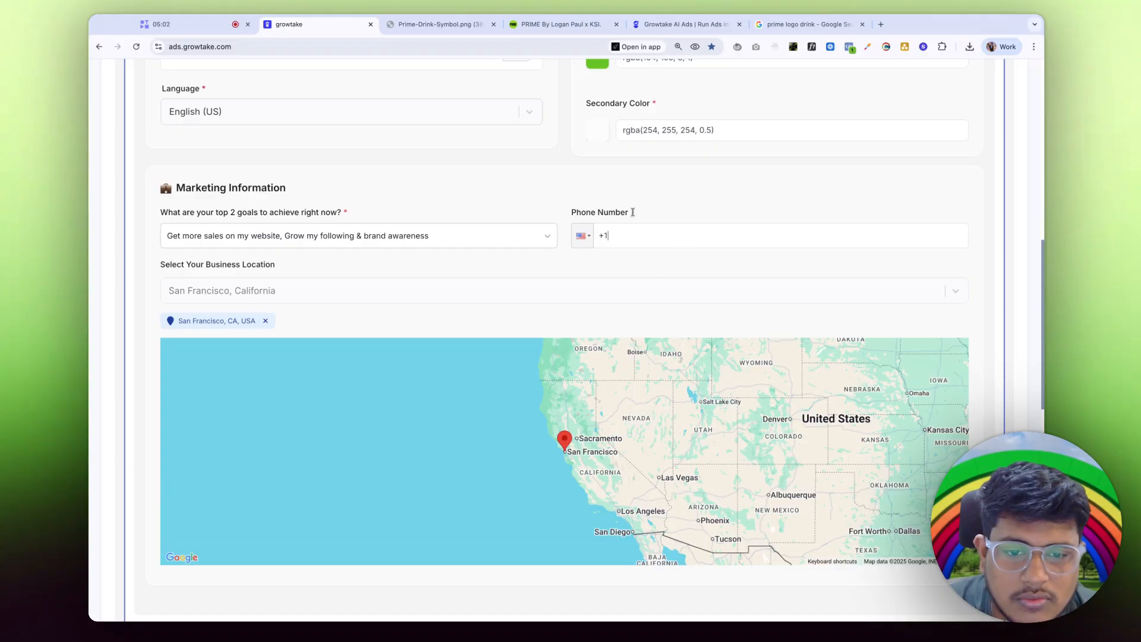
Step: Check the business location options, leaving them unchanged
{"action": "left_click", "coordinate": [241, 292]}
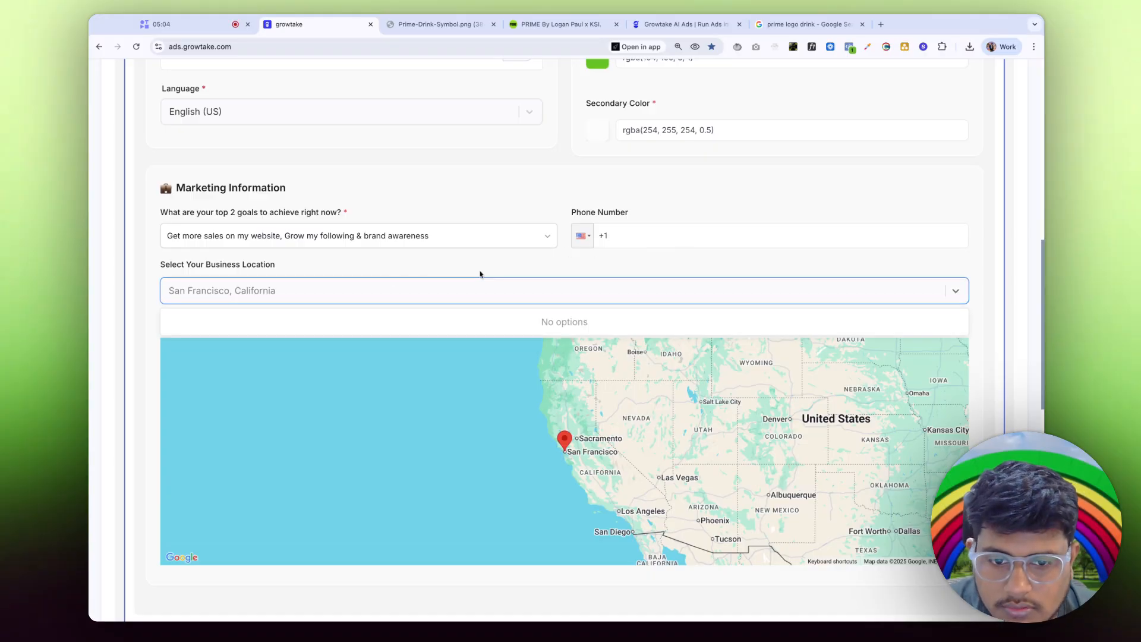
{"action": "left_click", "coordinate": [499, 287]}
{"action": "scroll", "coordinate": [604, 453], "scroll_direction": "down", "scroll_amount": 4}
{"action": "scroll", "coordinate": [603, 450], "scroll_direction": "up", "scroll_amount": 12}
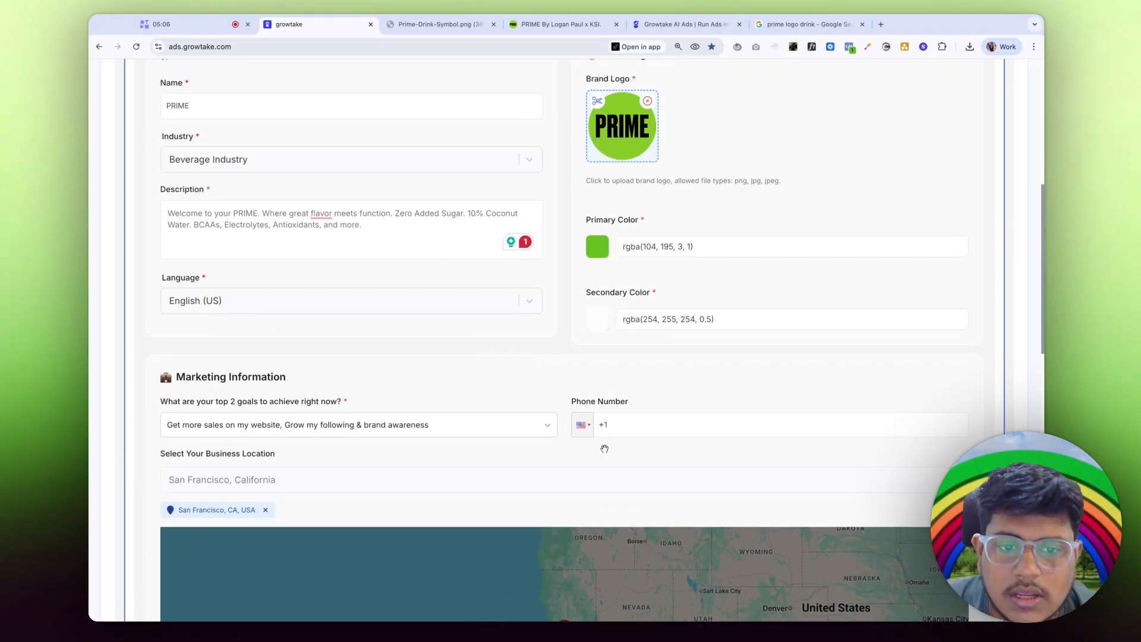
Step: Read through the Brand Voice guidelines, then show the scanned PRIME drinks under Products / Services
{"action": "left_click", "coordinate": [429, 290]}
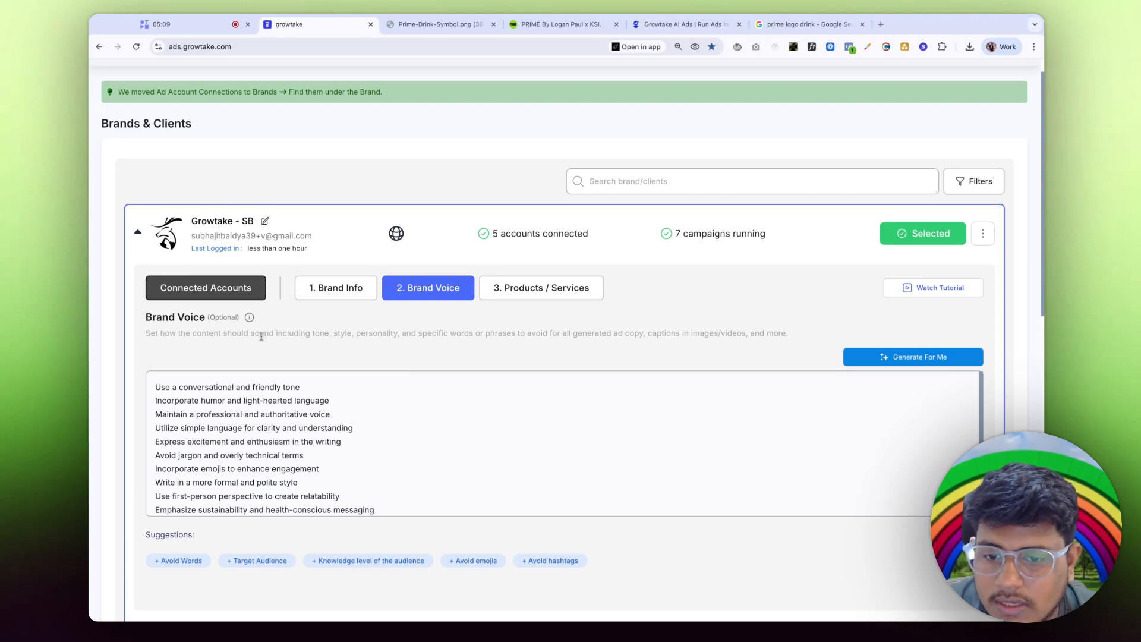
{"action": "key", "text": "super+a"}
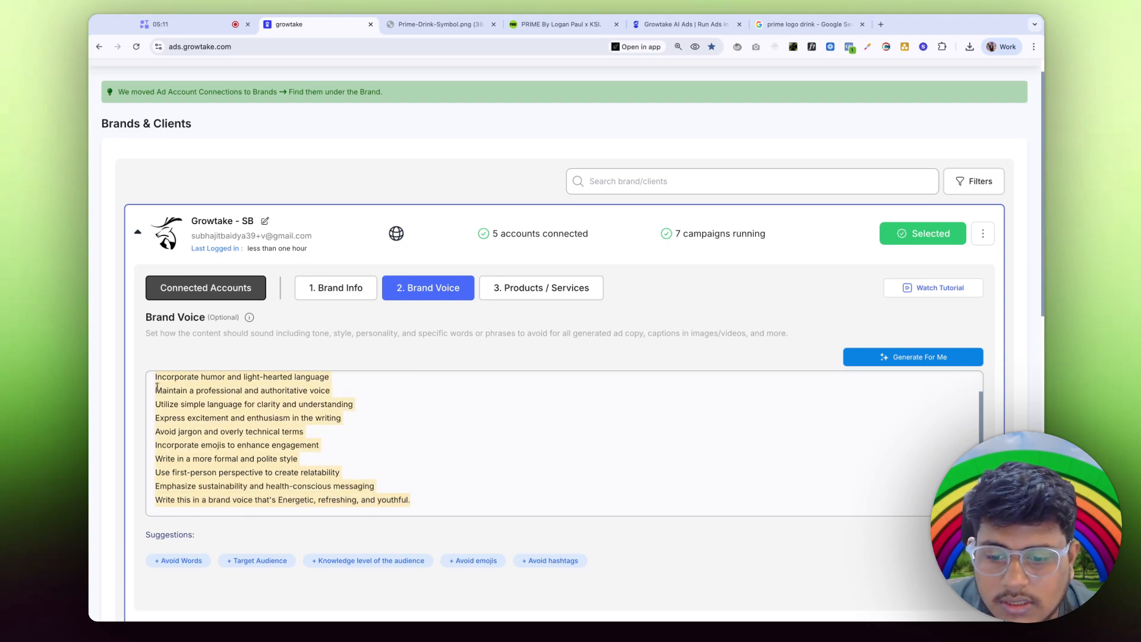
{"action": "left_click", "coordinate": [440, 512]}
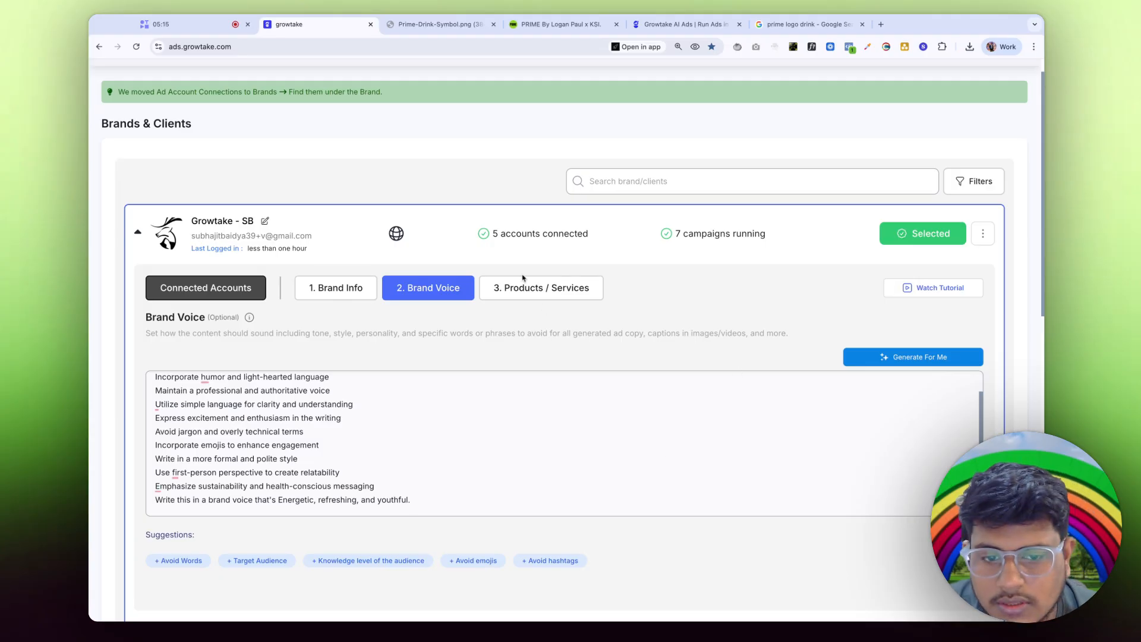
{"action": "scroll", "coordinate": [323, 280], "scroll_direction": "down", "scroll_amount": 2}
{"action": "left_click_drag", "start_coordinate": [160, 267], "coordinate": [386, 384]}
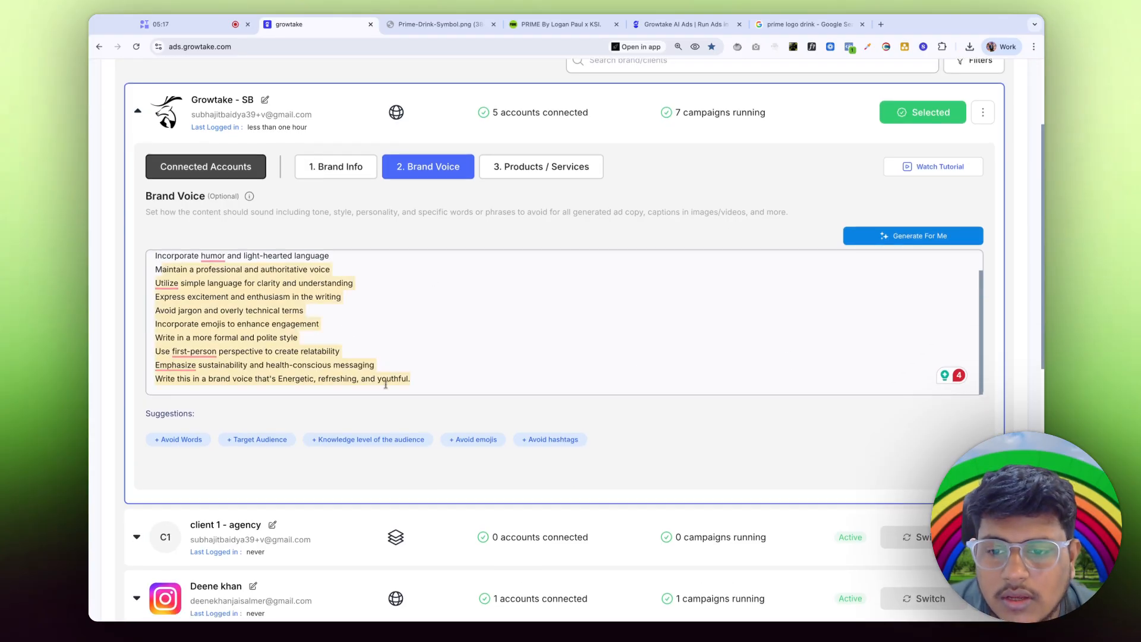
{"action": "left_click", "coordinate": [593, 368]}
{"action": "left_click", "coordinate": [557, 169]}
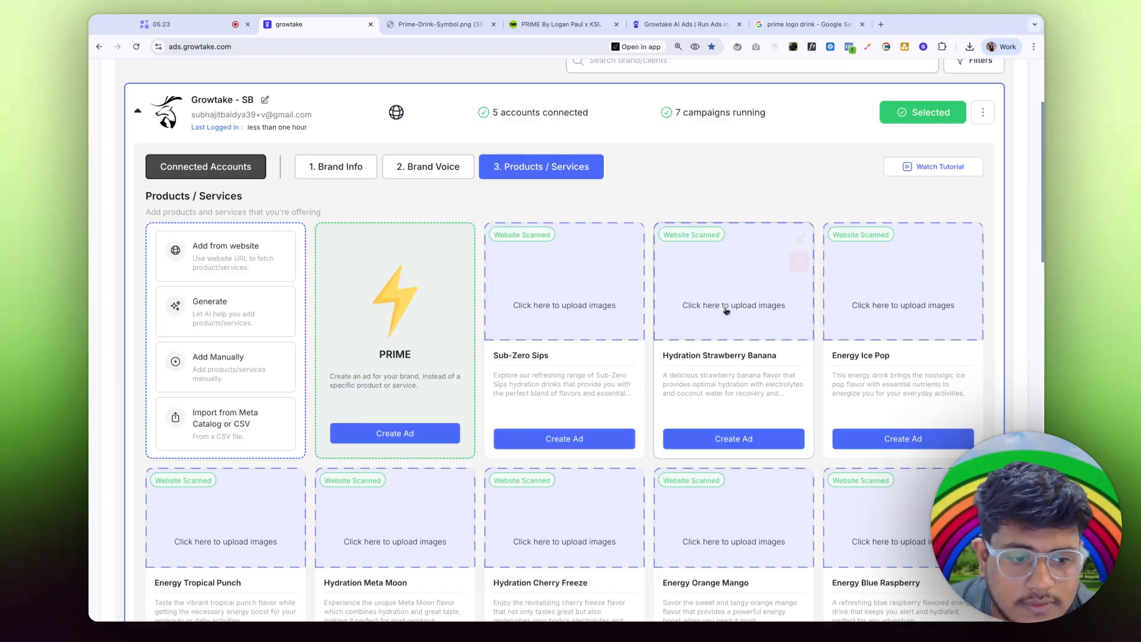
{"action": "scroll", "coordinate": [512, 446], "scroll_direction": "down", "scroll_amount": 1}
{"action": "scroll", "coordinate": [513, 452], "scroll_direction": "down", "scroll_amount": 1}
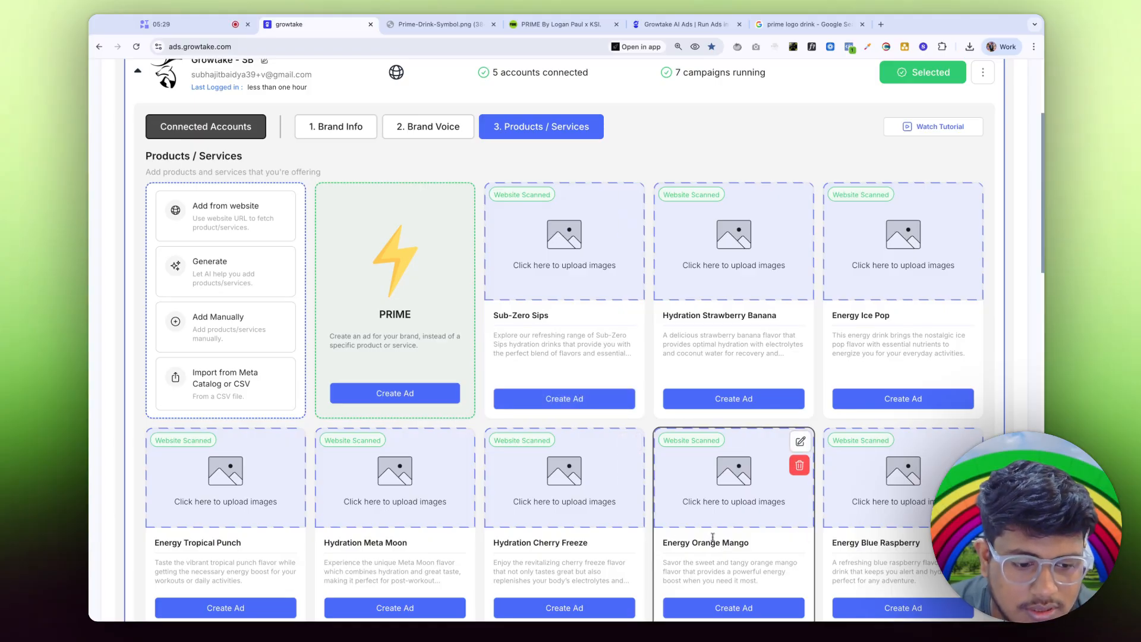
{"action": "double_click", "coordinate": [369, 314]}
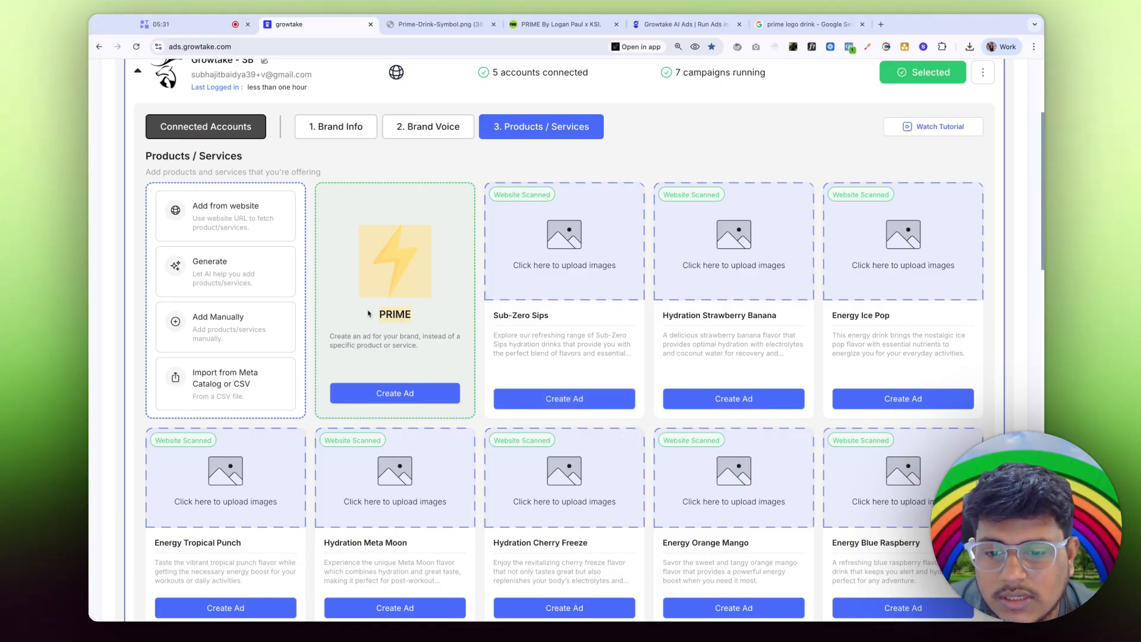
{"action": "left_click", "coordinate": [403, 335]}
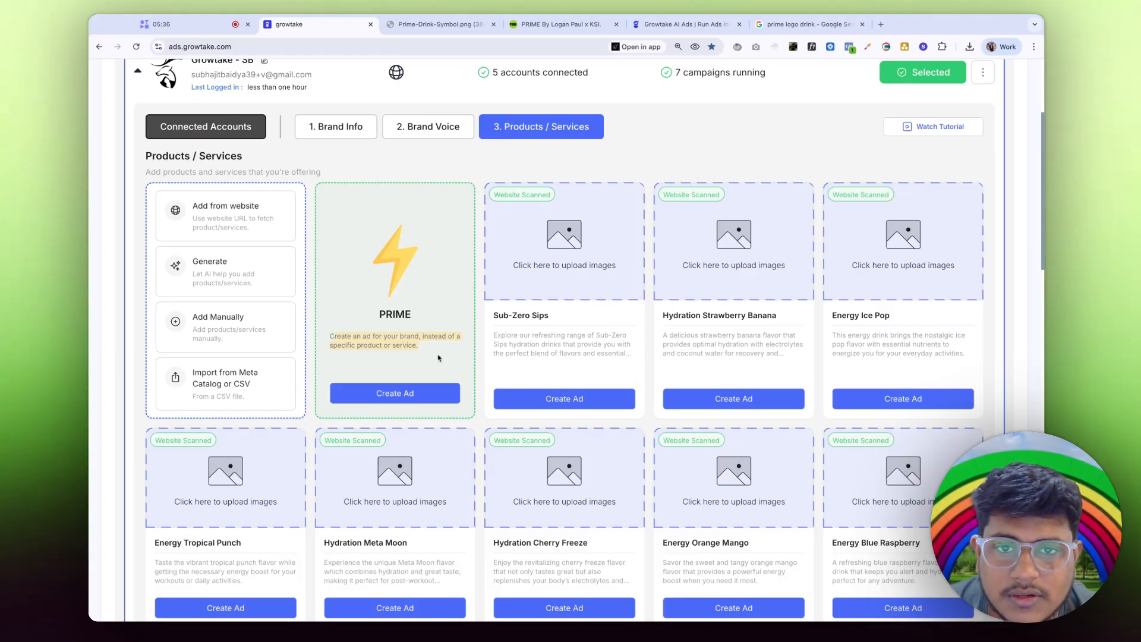
{"action": "left_click", "coordinate": [556, 24]}
{"action": "scroll", "coordinate": [533, 340], "scroll_direction": "down", "scroll_amount": 10}
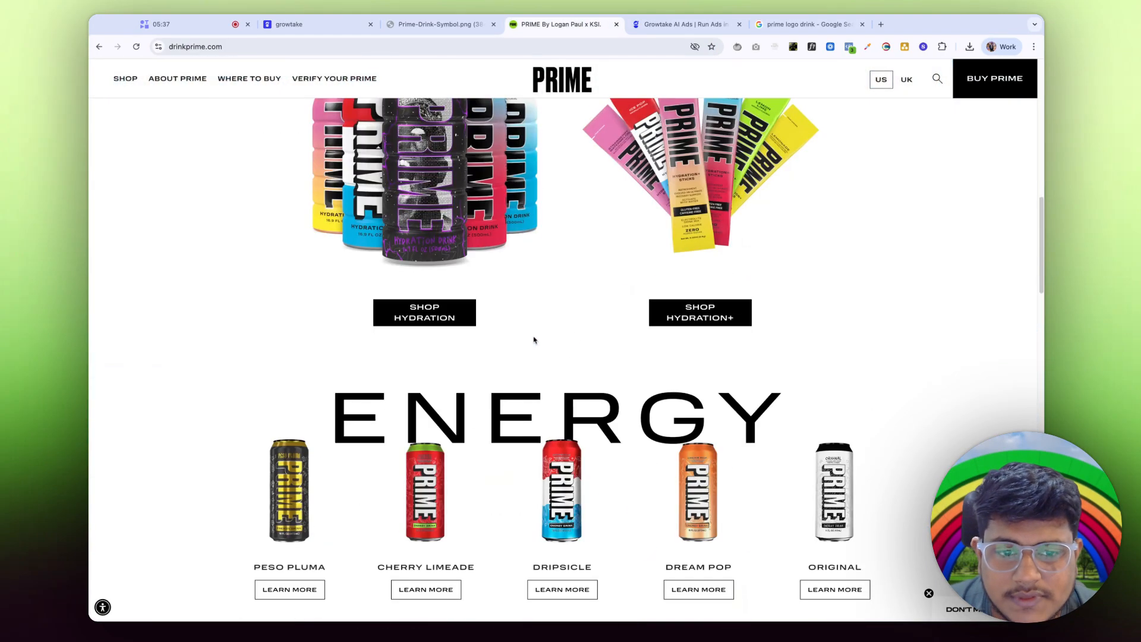
{"action": "scroll", "coordinate": [533, 340], "scroll_direction": "down", "scroll_amount": 5}
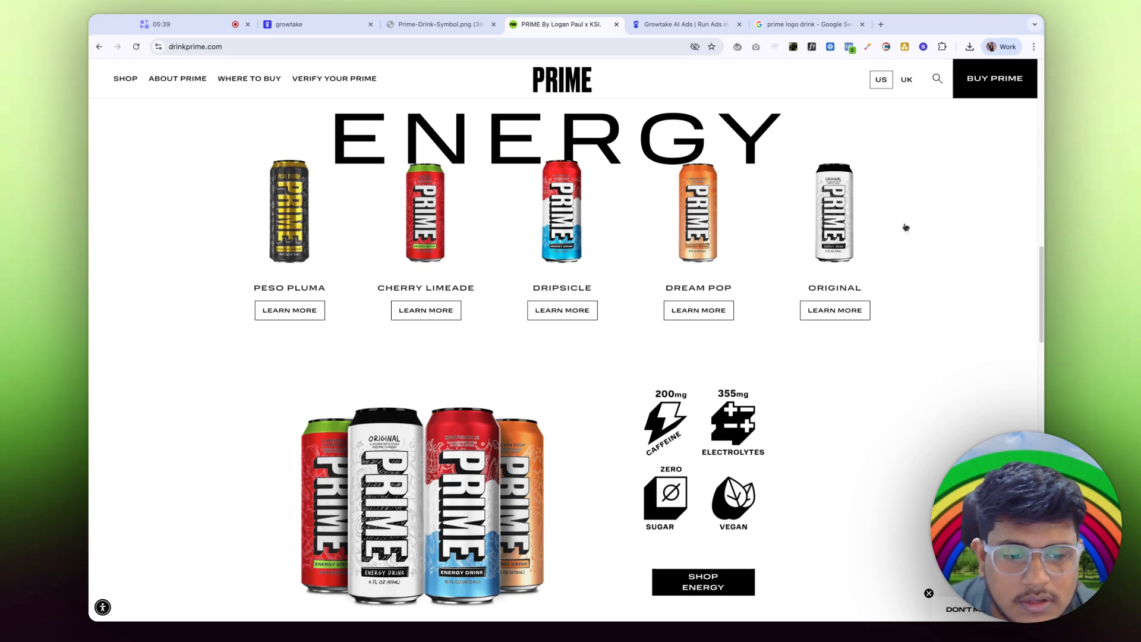
{"action": "scroll", "coordinate": [906, 227], "scroll_direction": "up", "scroll_amount": 7}
{"action": "left_click", "coordinate": [320, 35]}
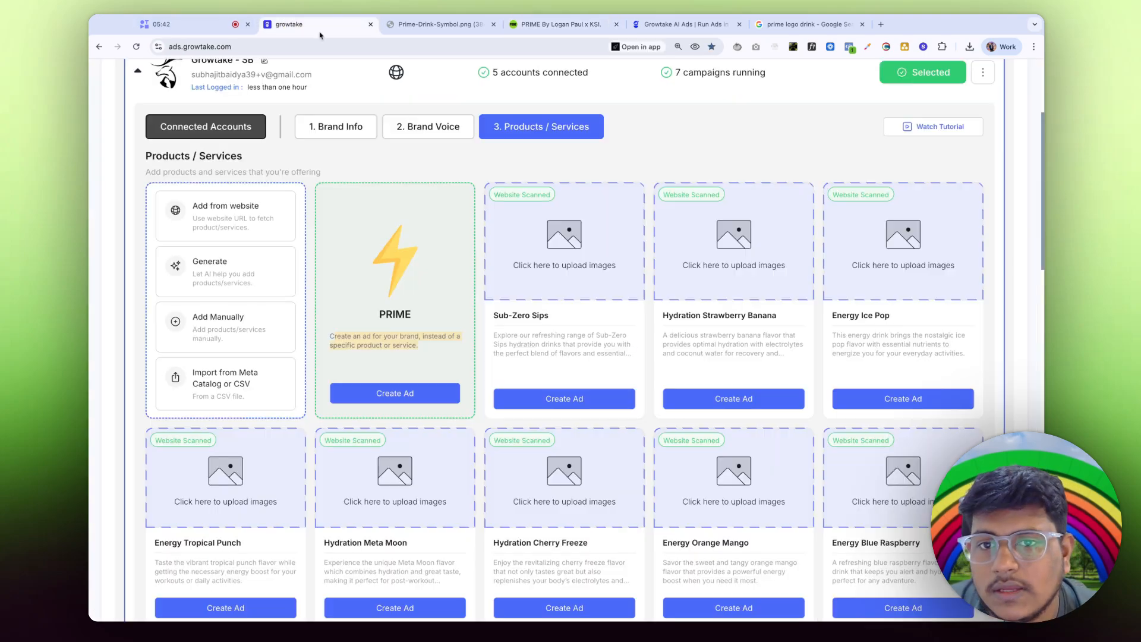
Step: Reload the PRIME brand page and scroll through it
{"action": "left_click", "coordinate": [137, 48]}
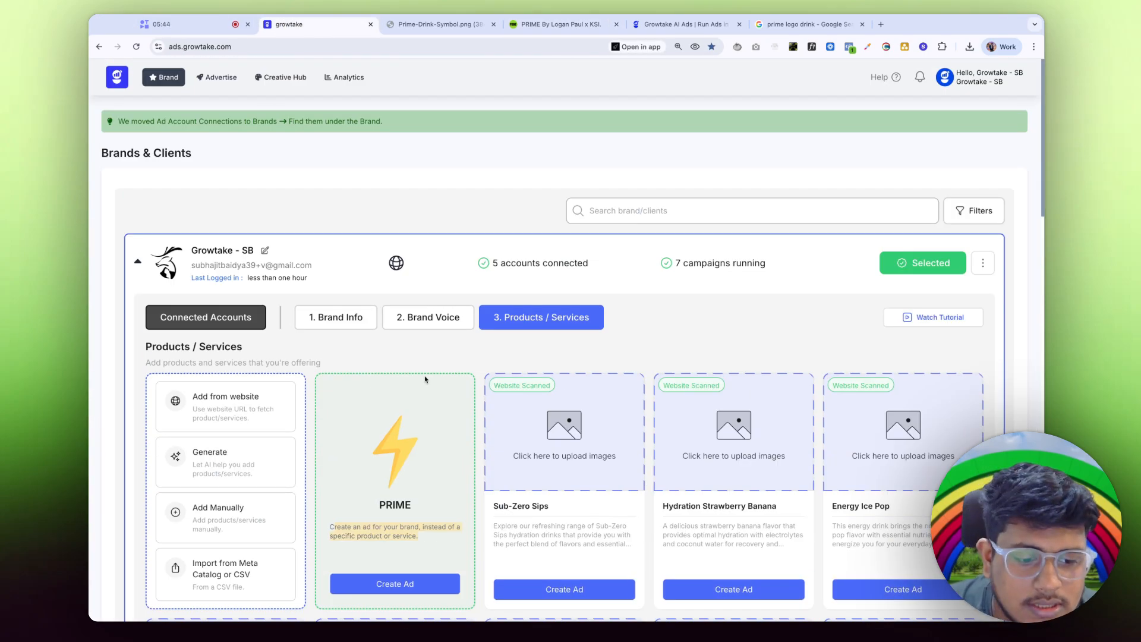
{"action": "scroll", "coordinate": [425, 380], "scroll_direction": "down", "scroll_amount": 6}
{"action": "scroll", "coordinate": [630, 267], "scroll_direction": "up", "scroll_amount": 4}
{"action": "scroll", "coordinate": [796, 476], "scroll_direction": "down", "scroll_amount": 1}
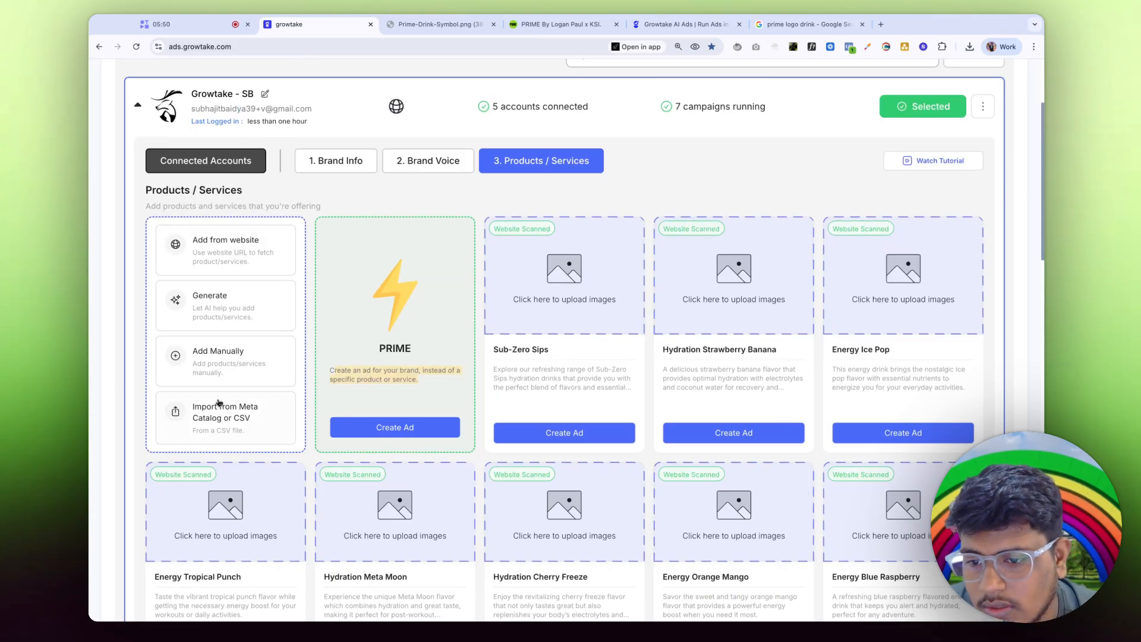
{"action": "scroll", "coordinate": [318, 356], "scroll_direction": "up", "scroll_amount": 3}
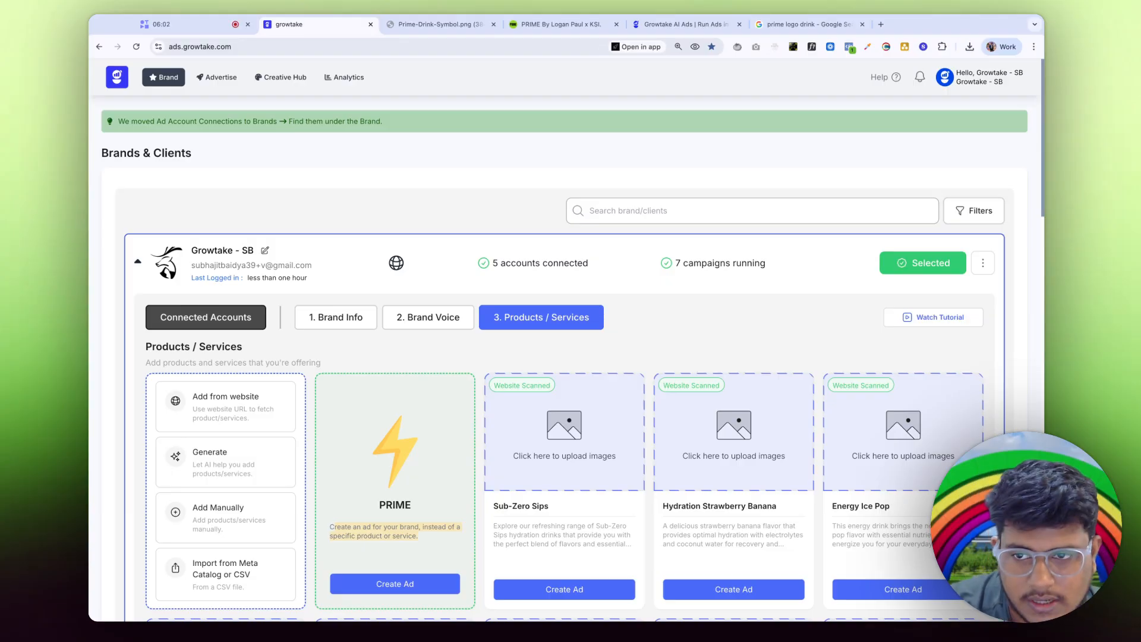
Step: Start a PRIME ad, dismiss the platform chooser, and go to the Advertise page
{"action": "left_click", "coordinate": [379, 590]}
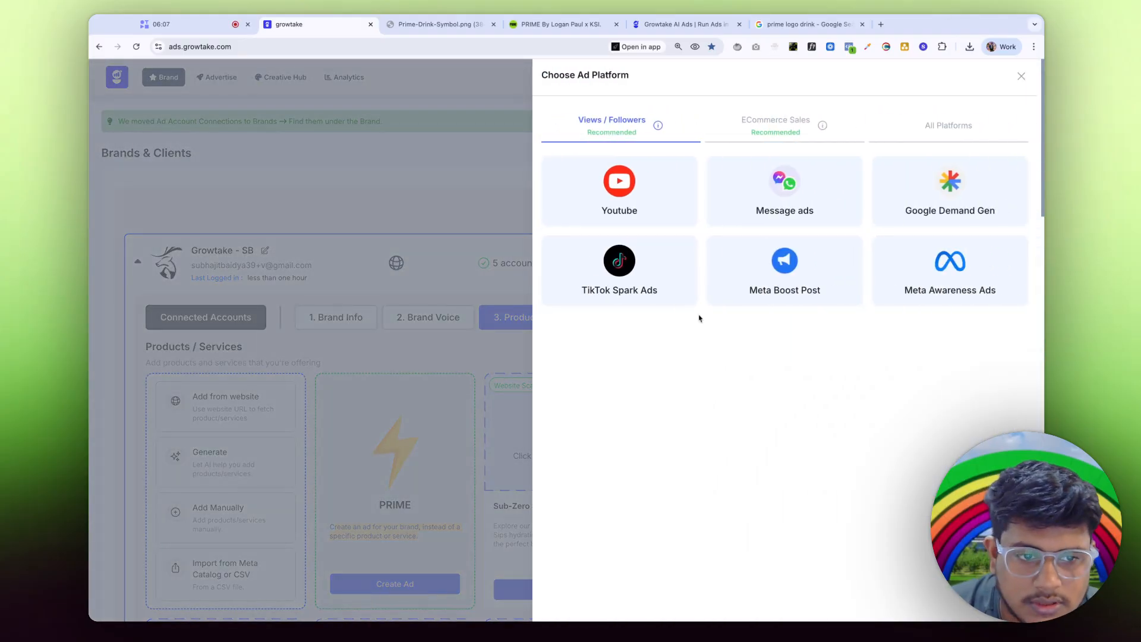
{"action": "left_click", "coordinate": [397, 187]}
{"action": "left_click", "coordinate": [198, 83]}
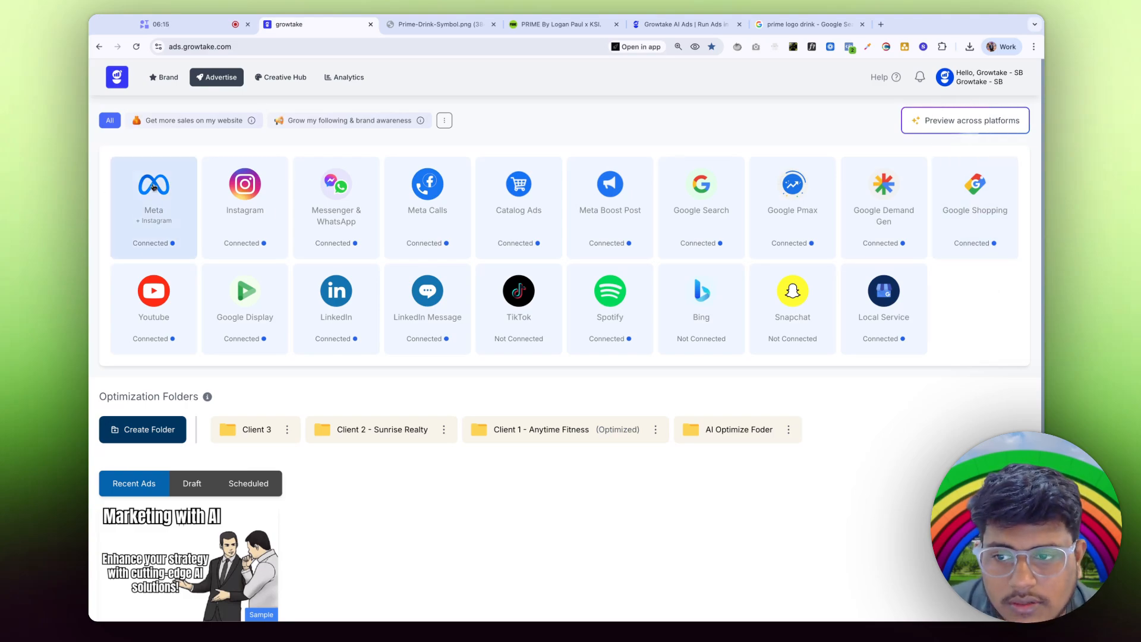
Step: Create a Meta campaign with a Sales goal using GROWTAKE AI SAAS Pixel and Purchase event
{"action": "left_click", "coordinate": [154, 187]}
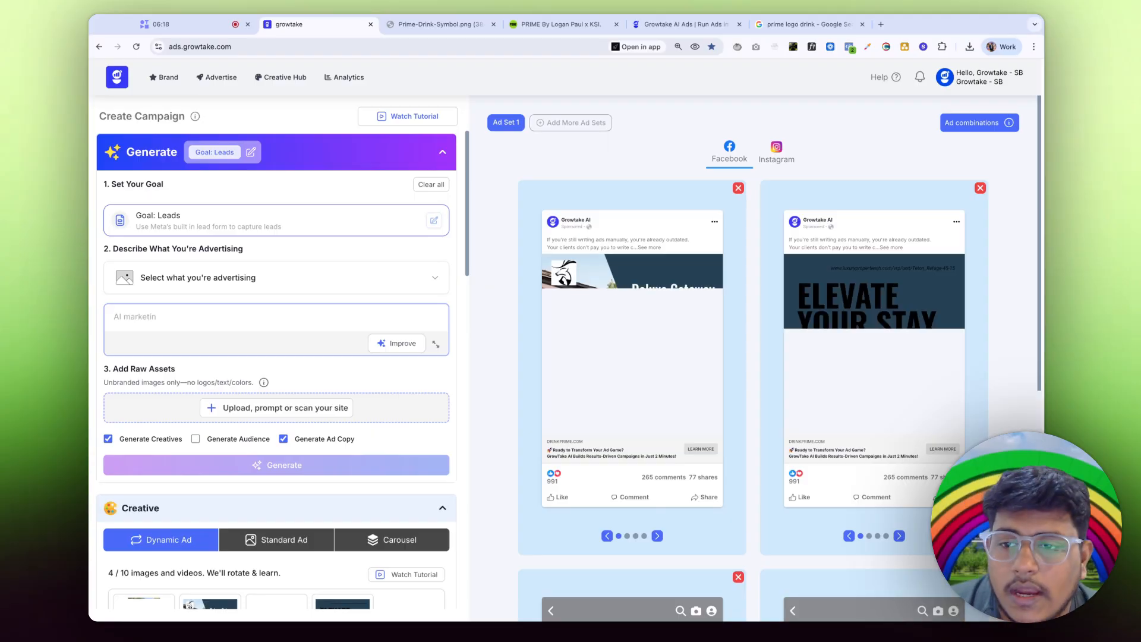
{"action": "left_click", "coordinate": [215, 156]}
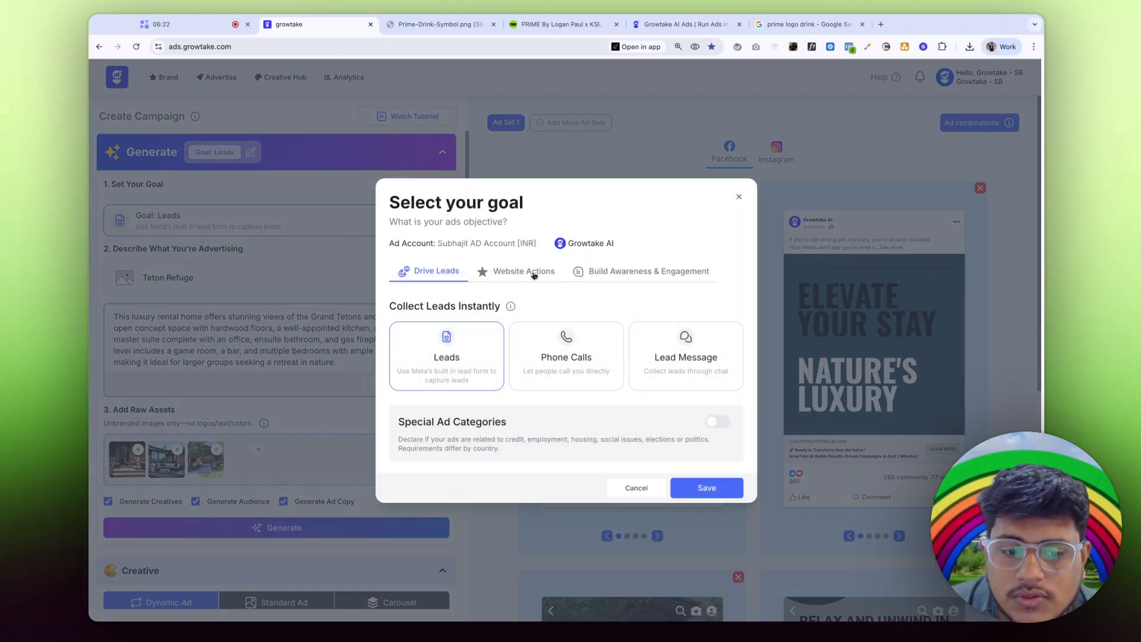
{"action": "left_click", "coordinate": [521, 278]}
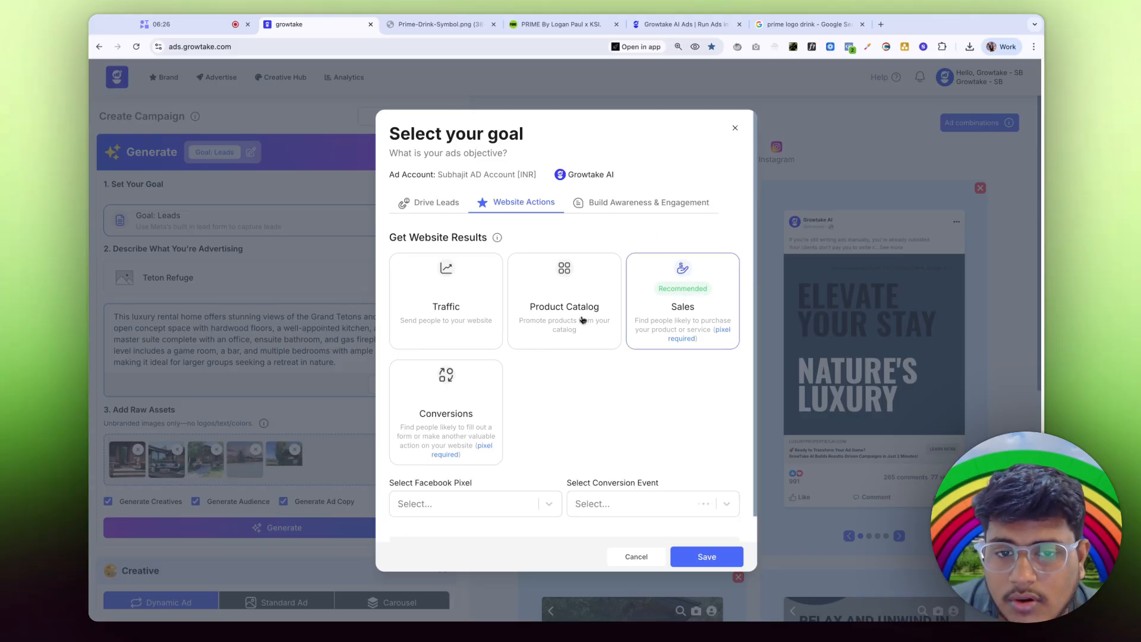
{"action": "left_click", "coordinate": [496, 499]}
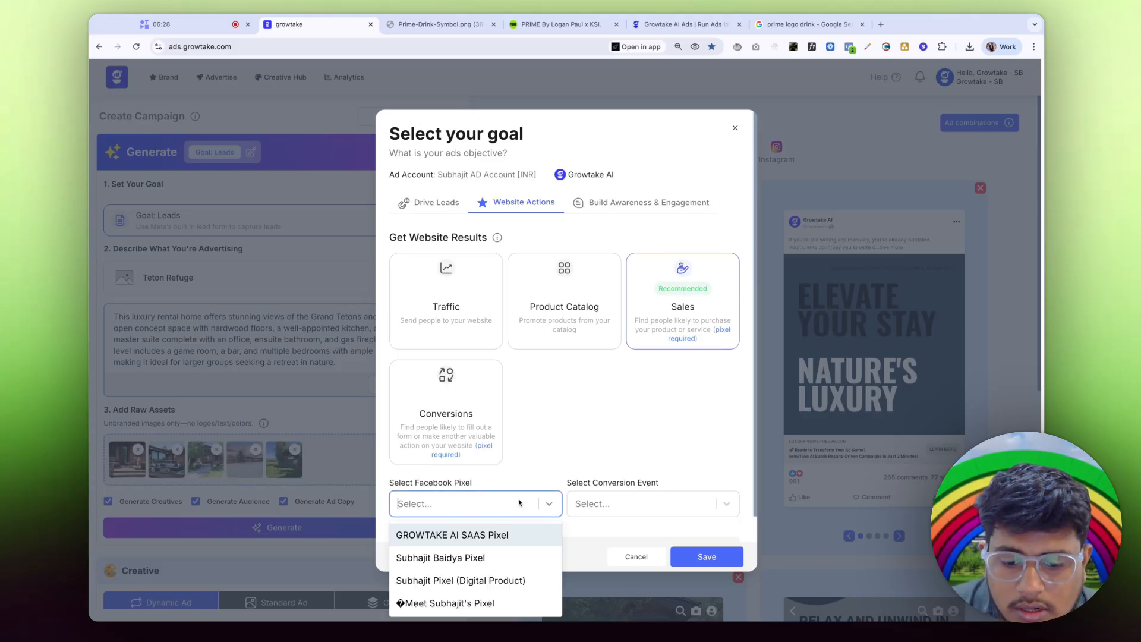
{"action": "left_click", "coordinate": [420, 532]}
{"action": "left_click", "coordinate": [668, 508]}
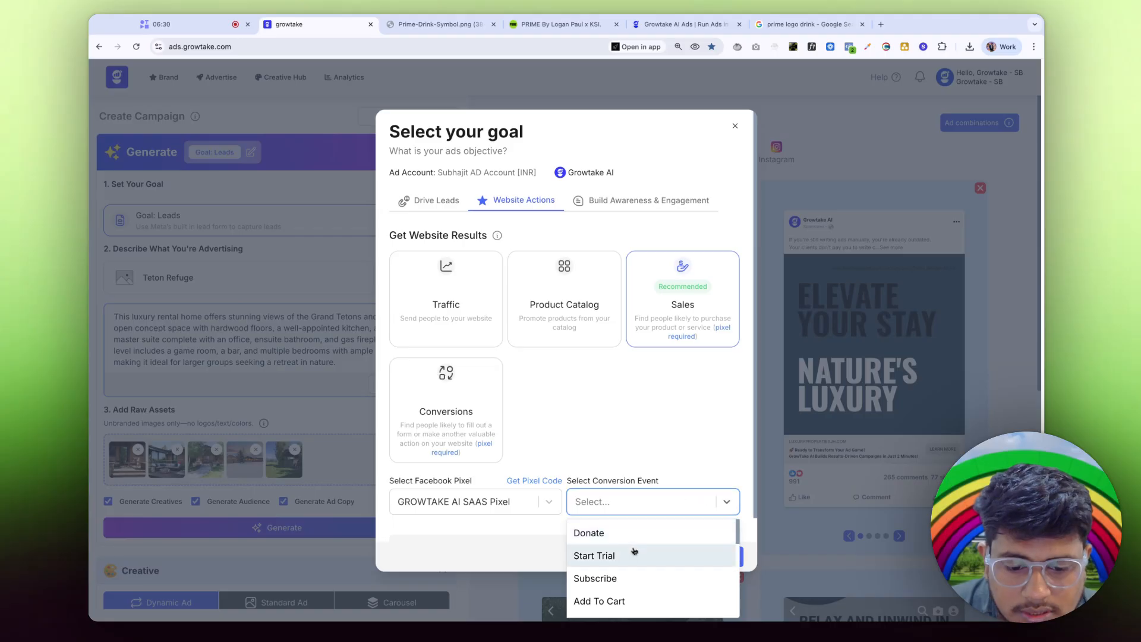
{"action": "scroll", "coordinate": [612, 561], "scroll_direction": "down", "scroll_amount": 3}
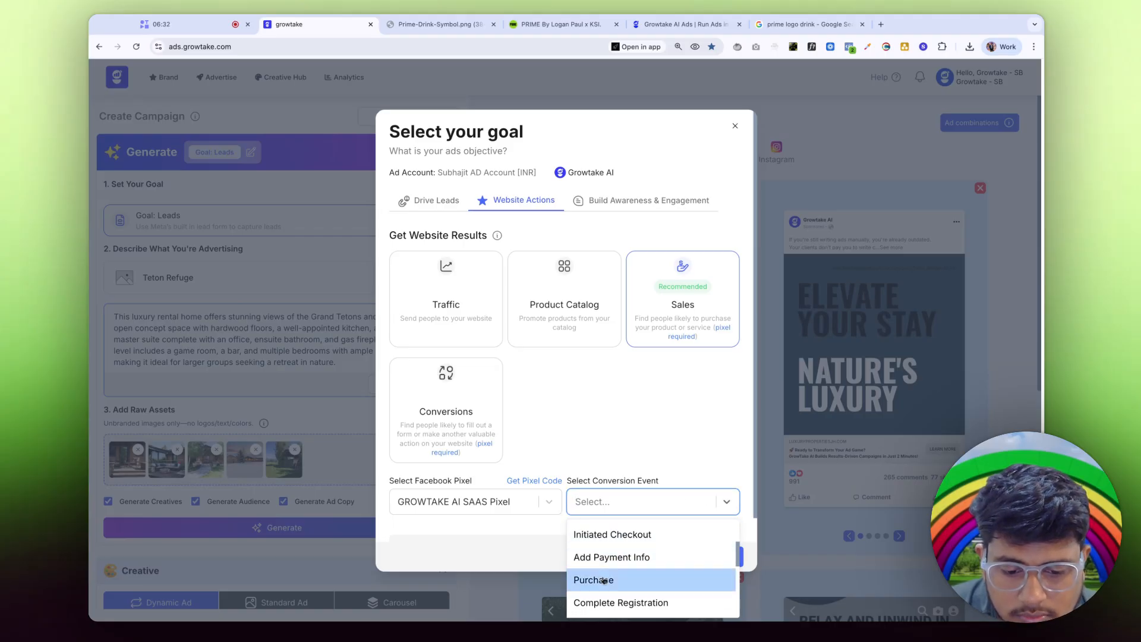
{"action": "left_click", "coordinate": [612, 581]}
{"action": "left_click", "coordinate": [707, 554]}
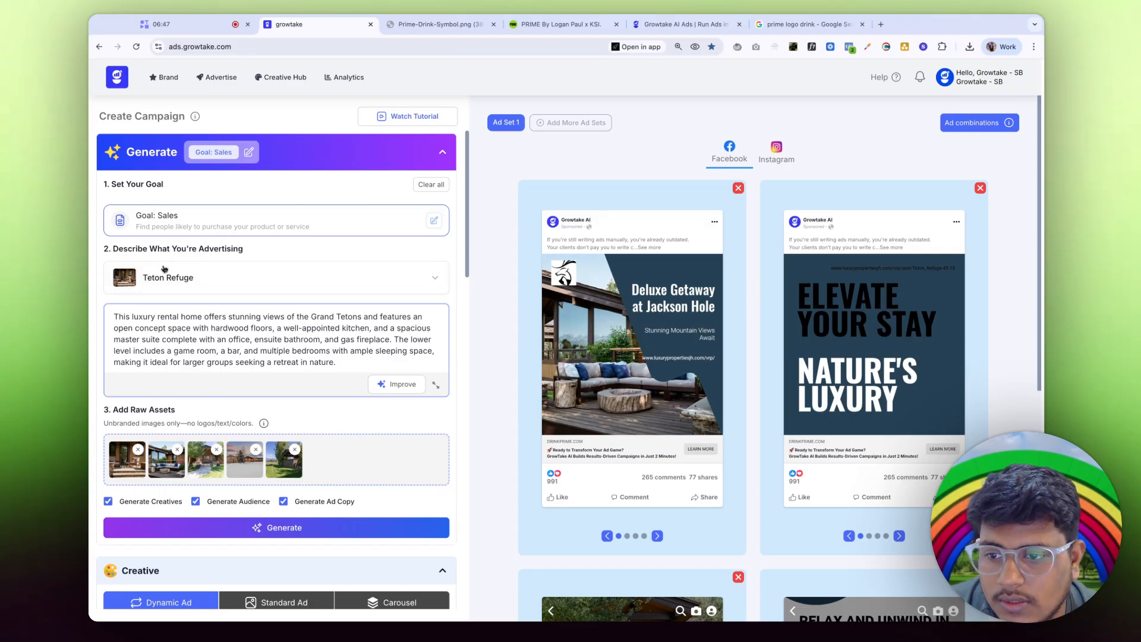
Step: Choose PRIME instead of Teton Refuge as the advertised product
{"action": "left_click_drag", "start_coordinate": [156, 250], "coordinate": [223, 283]}
{"action": "left_click", "coordinate": [223, 283]}
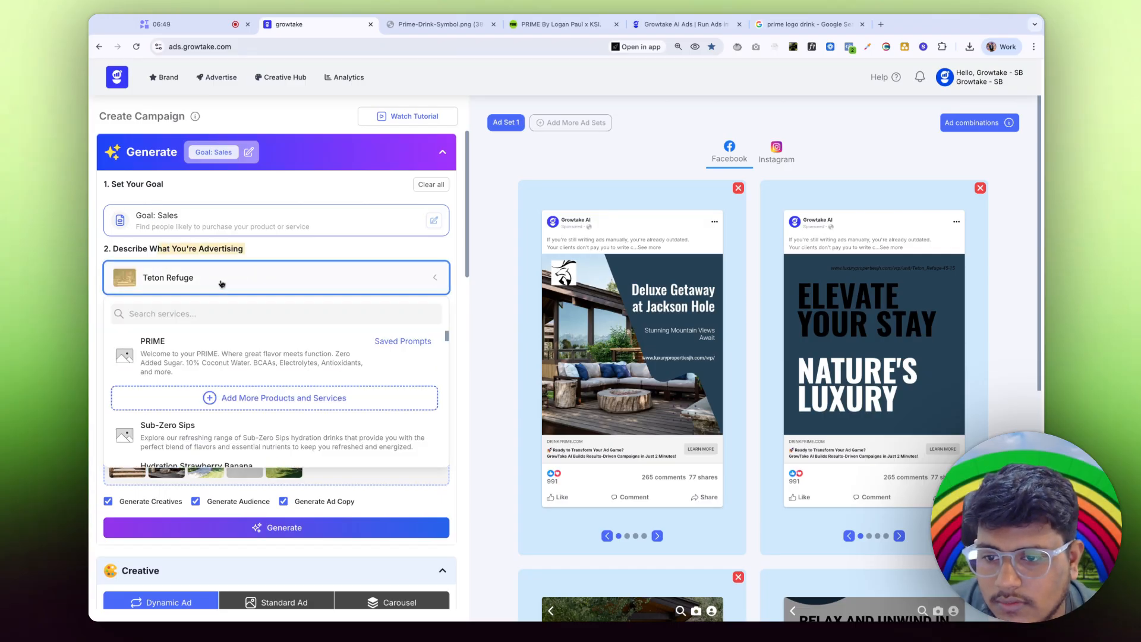
{"action": "scroll", "coordinate": [243, 408], "scroll_direction": "up", "scroll_amount": 5}
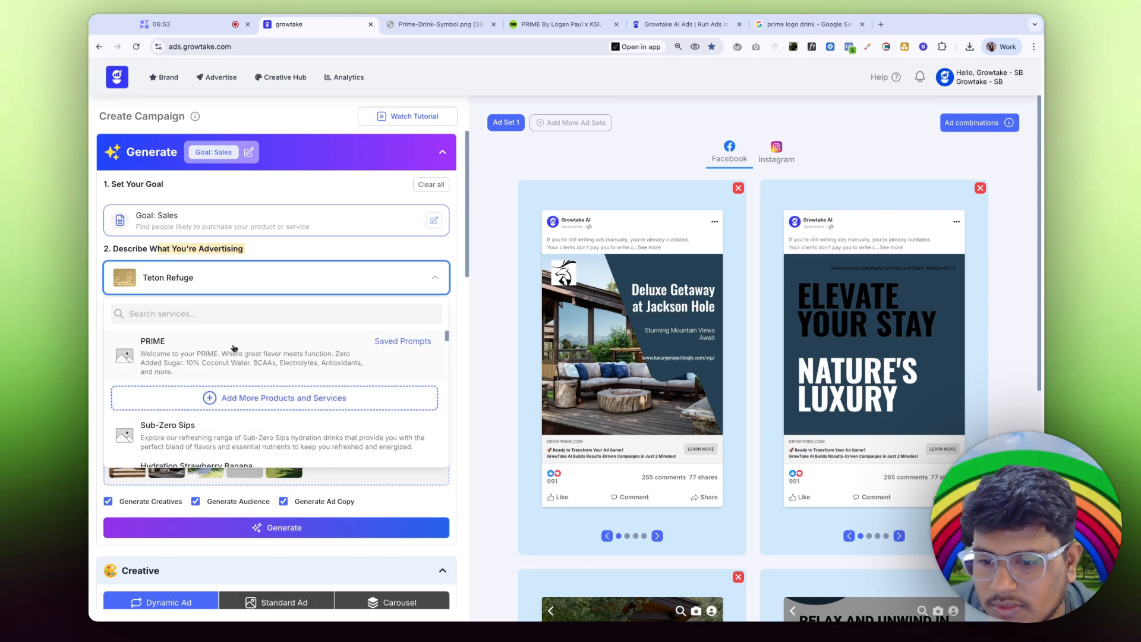
{"action": "left_click", "coordinate": [182, 349]}
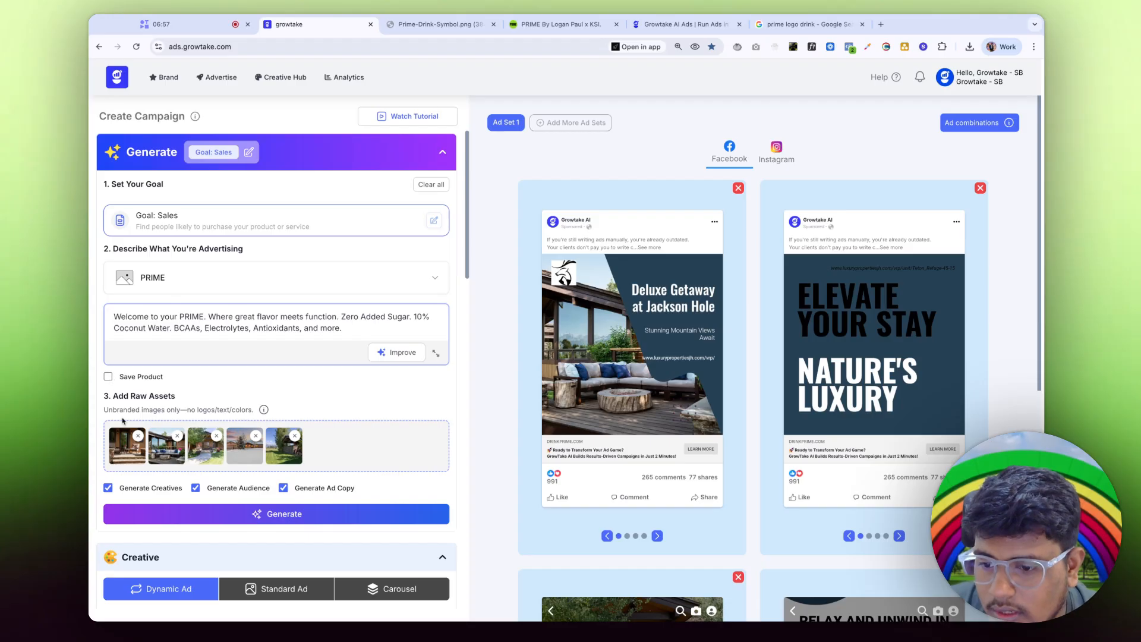
Step: Remove all five old raw asset images from the campaign
{"action": "left_click", "coordinate": [138, 436]}
{"action": "left_click", "coordinate": [138, 436]}
{"action": "left_click", "coordinate": [138, 436]}
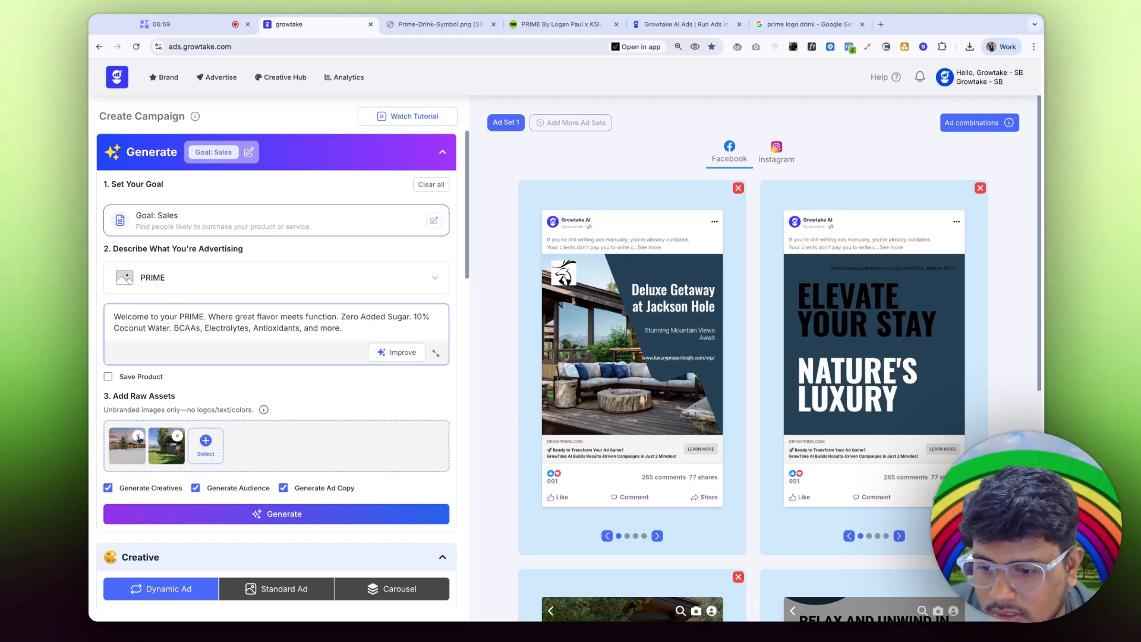
{"action": "left_click", "coordinate": [137, 436]}
{"action": "left_click", "coordinate": [138, 436]}
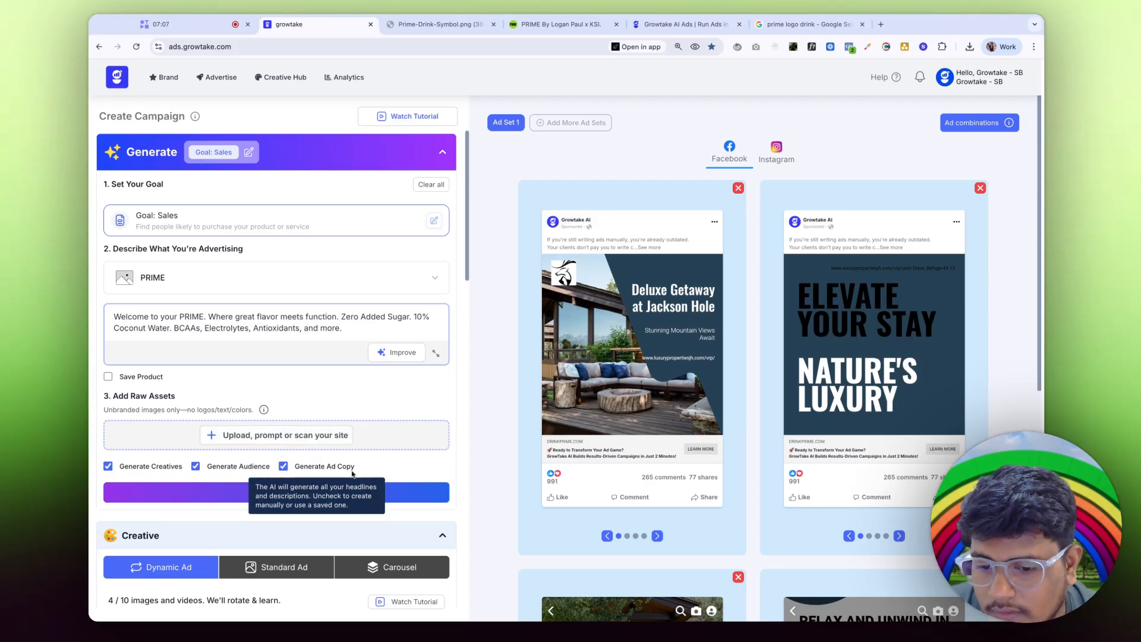
Step: Add two PRIME promo photos and a bottle shot from drinkprime.com as raw assets
{"action": "left_click", "coordinate": [297, 435]}
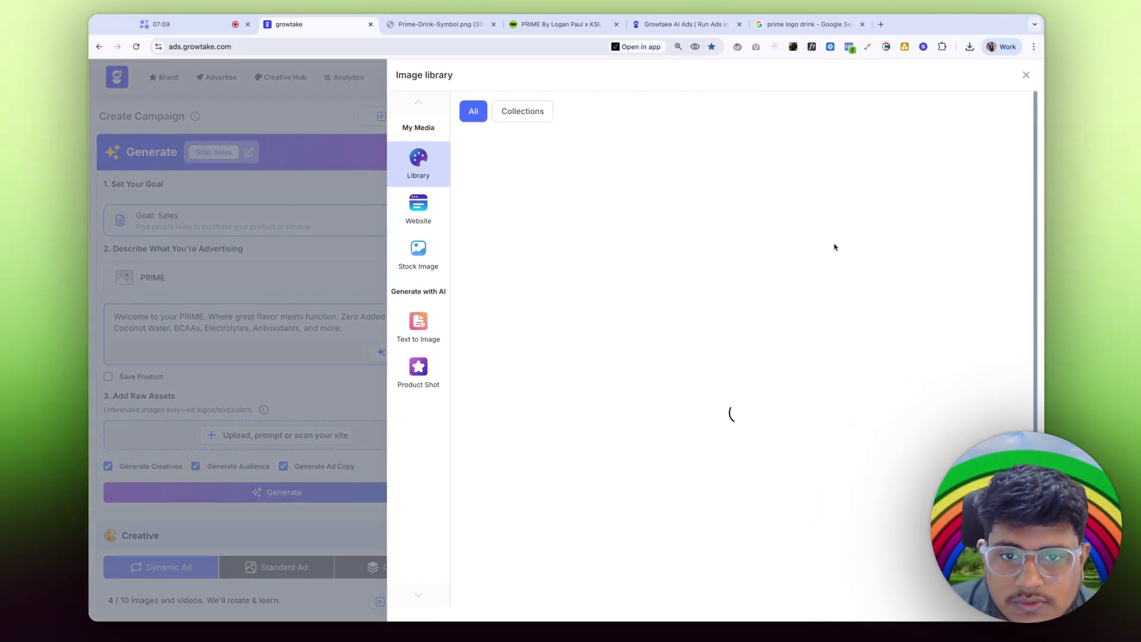
{"action": "left_click", "coordinate": [411, 212]}
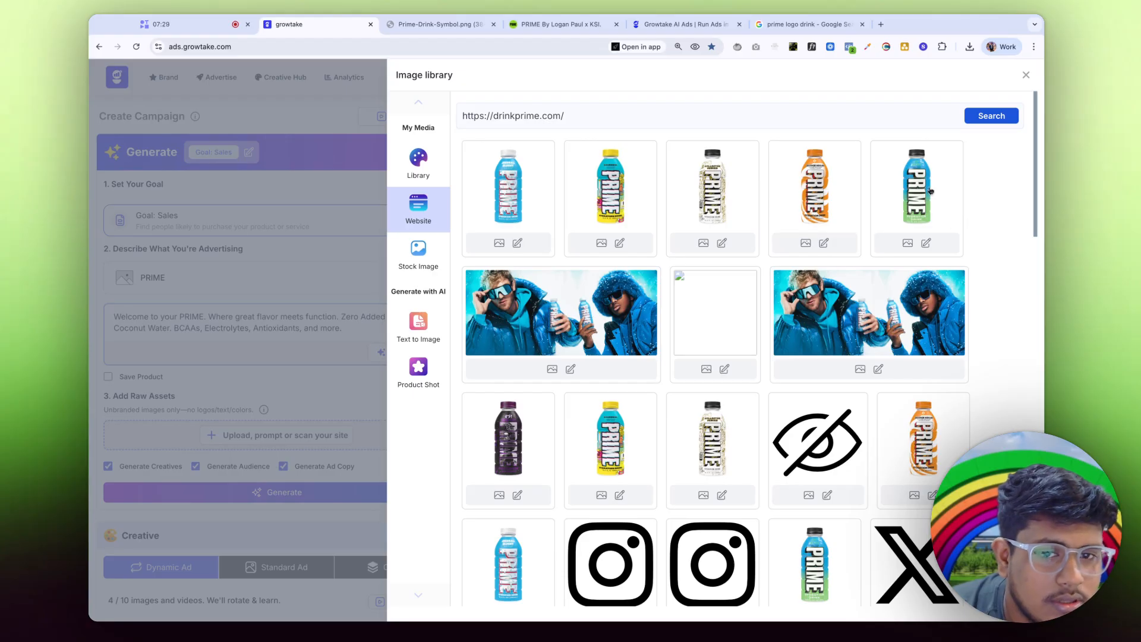
{"action": "left_click", "coordinate": [931, 190]}
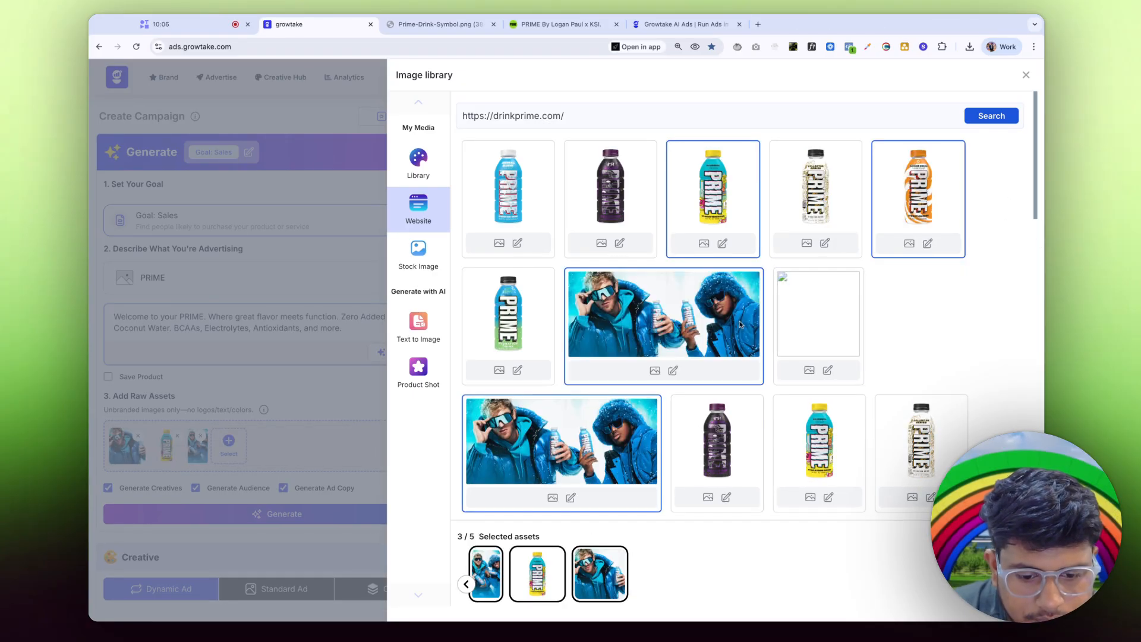
{"action": "left_click", "coordinate": [269, 384]}
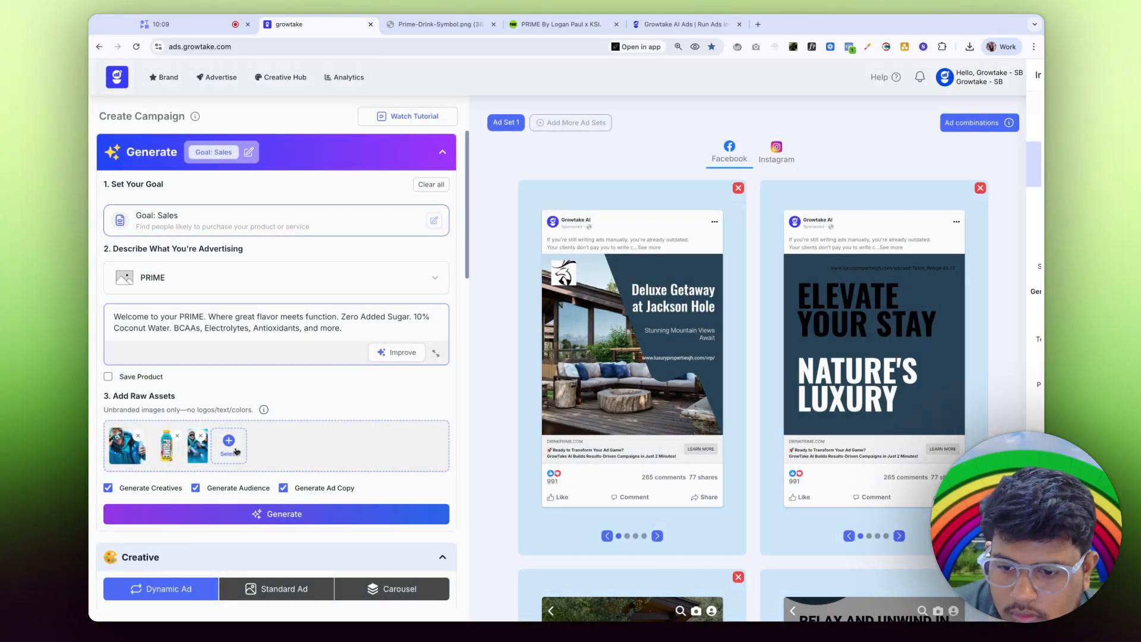
{"action": "left_click", "coordinate": [232, 447]}
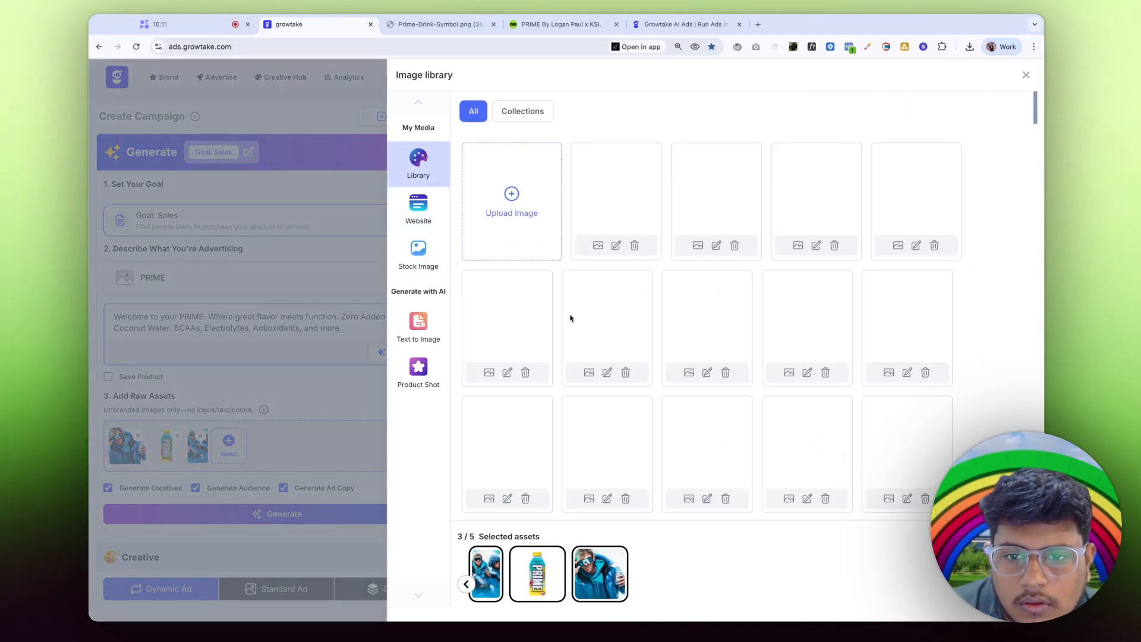
{"action": "left_click", "coordinate": [431, 213]}
{"action": "left_click", "coordinate": [269, 390]}
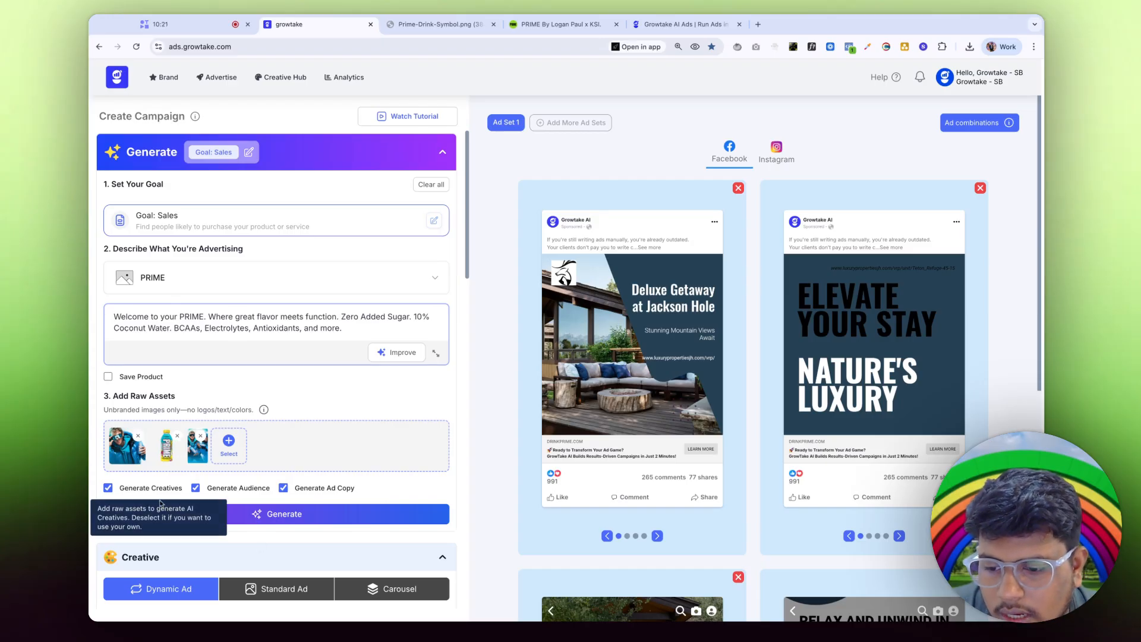
Step: Generate the PRIME ad creatives and review the Dynamic Ad images, text and previews
{"action": "left_click", "coordinate": [286, 516]}
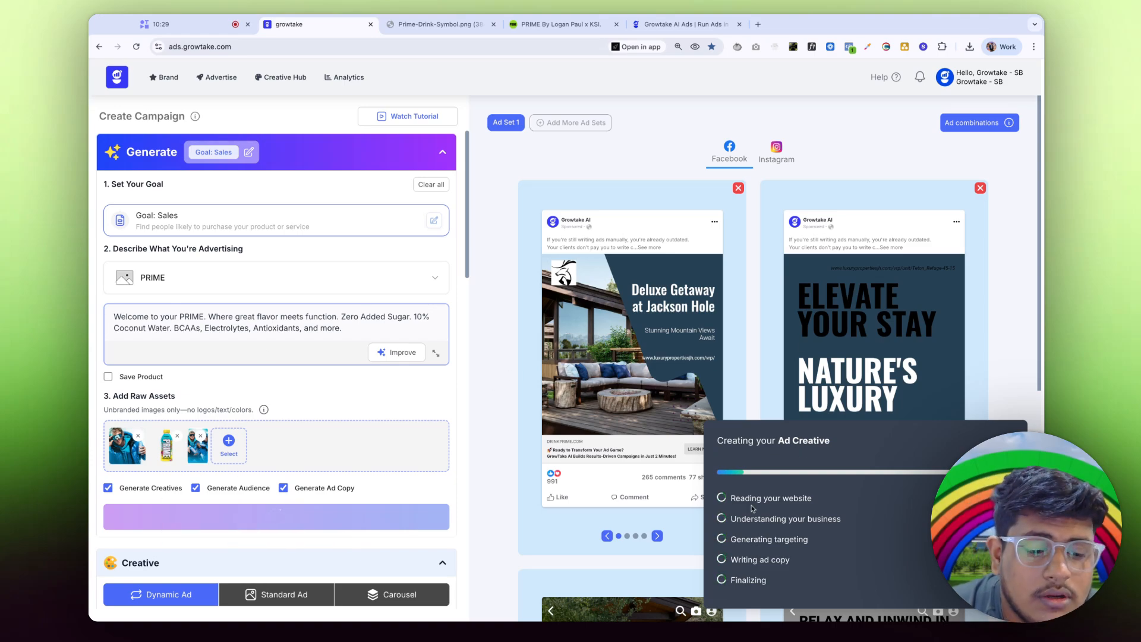
{"action": "left_click_drag", "start_coordinate": [738, 499], "coordinate": [812, 542]}
{"action": "left_click_drag", "start_coordinate": [731, 559], "coordinate": [814, 568]}
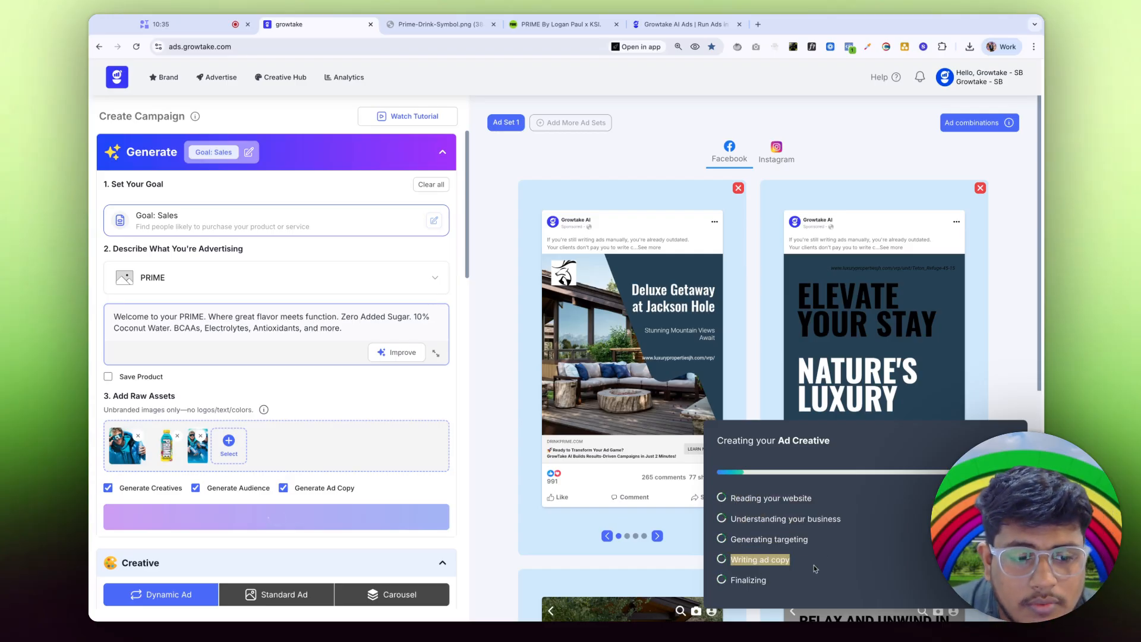
{"action": "left_click", "coordinate": [813, 569]}
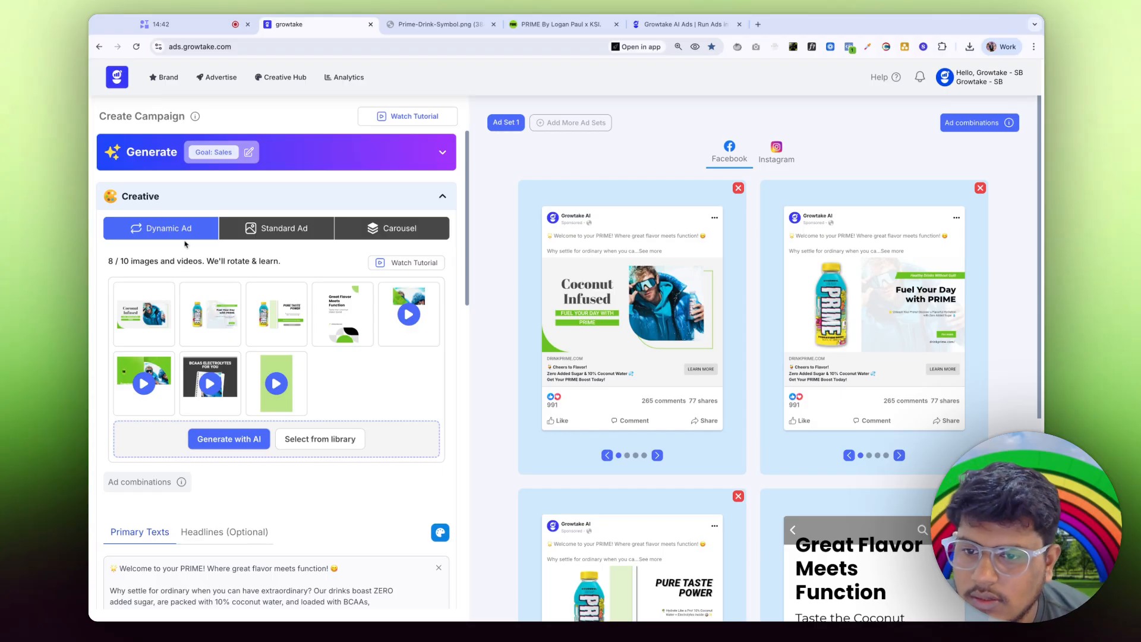
Step: Expand the Targeting summary and open the Targeting editor, showing ages 18 to 65+
{"action": "scroll", "coordinate": [186, 243], "scroll_direction": "down", "scroll_amount": 5}
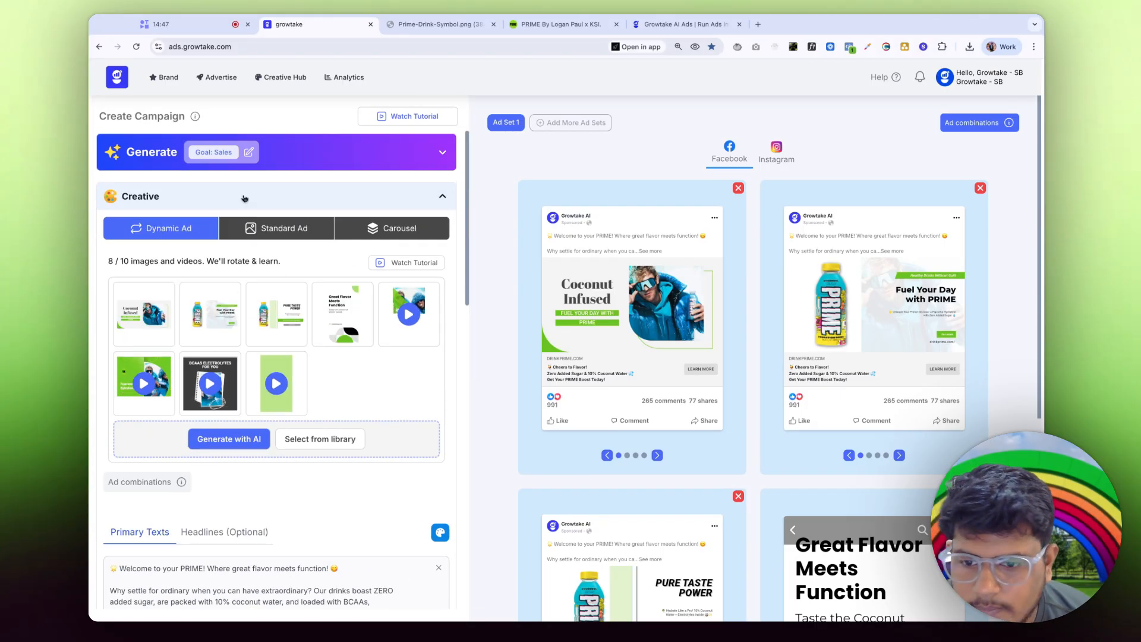
{"action": "scroll", "coordinate": [104, 390], "scroll_direction": "down", "scroll_amount": 5}
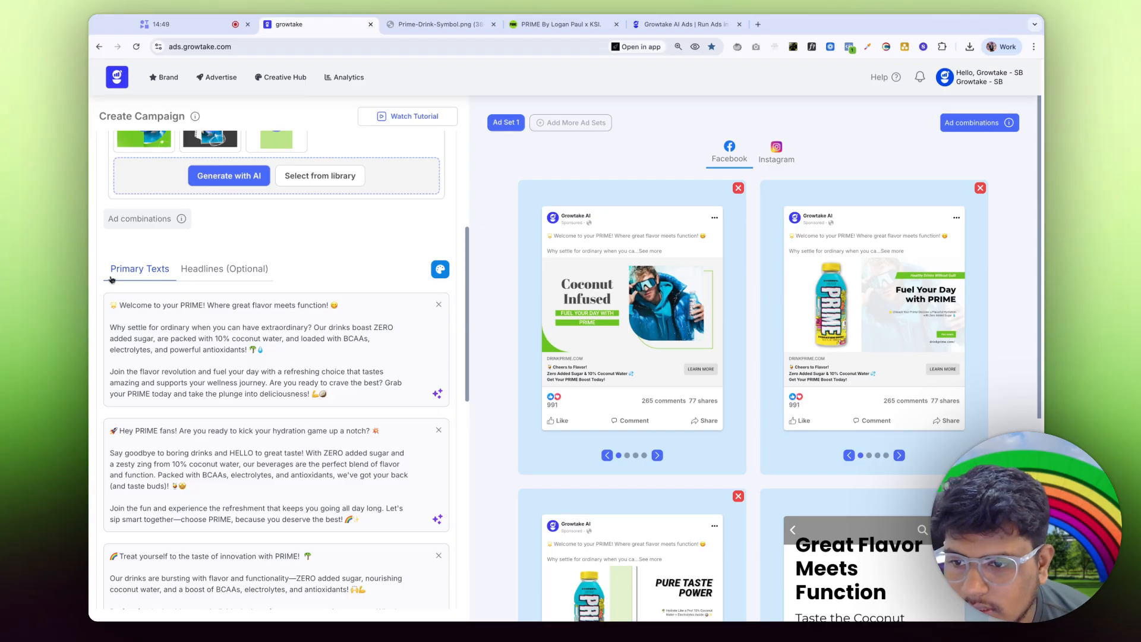
{"action": "scroll", "coordinate": [146, 371], "scroll_direction": "down", "scroll_amount": 5}
{"action": "scroll", "coordinate": [231, 187], "scroll_direction": "up", "scroll_amount": 2}
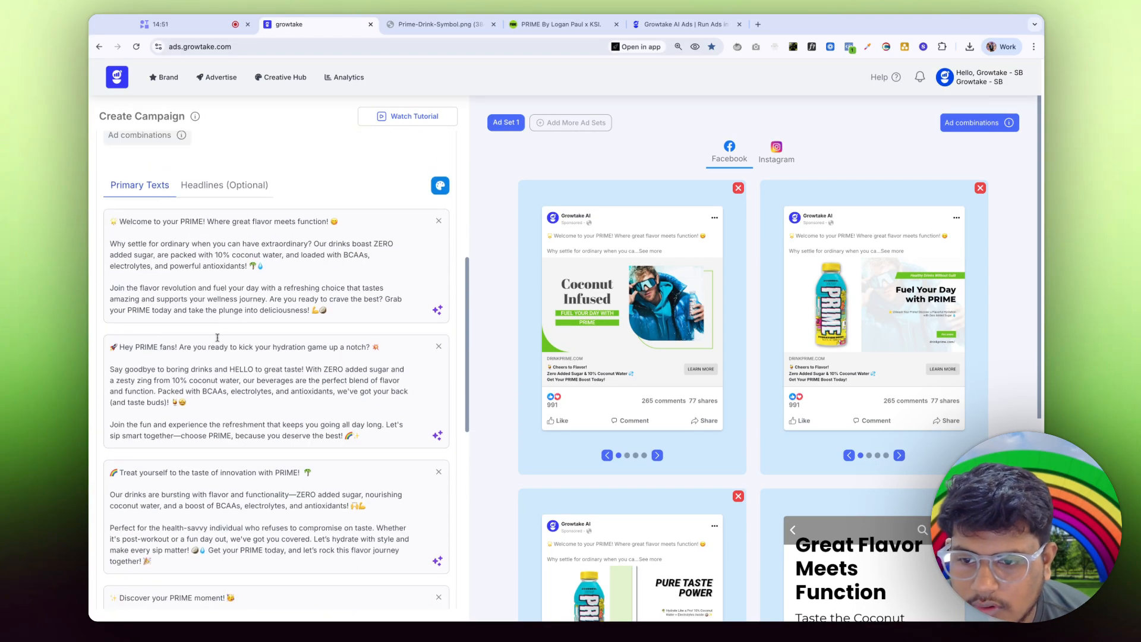
{"action": "scroll", "coordinate": [224, 488], "scroll_direction": "down", "scroll_amount": 5}
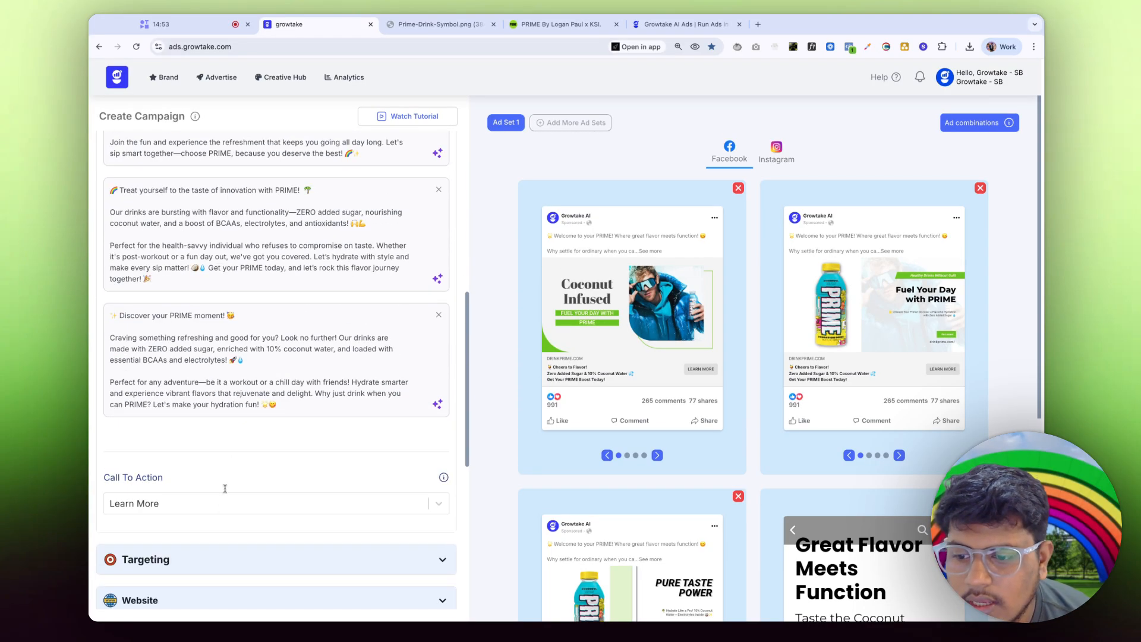
{"action": "left_click", "coordinate": [244, 537]}
{"action": "scroll", "coordinate": [179, 446], "scroll_direction": "down", "scroll_amount": 4}
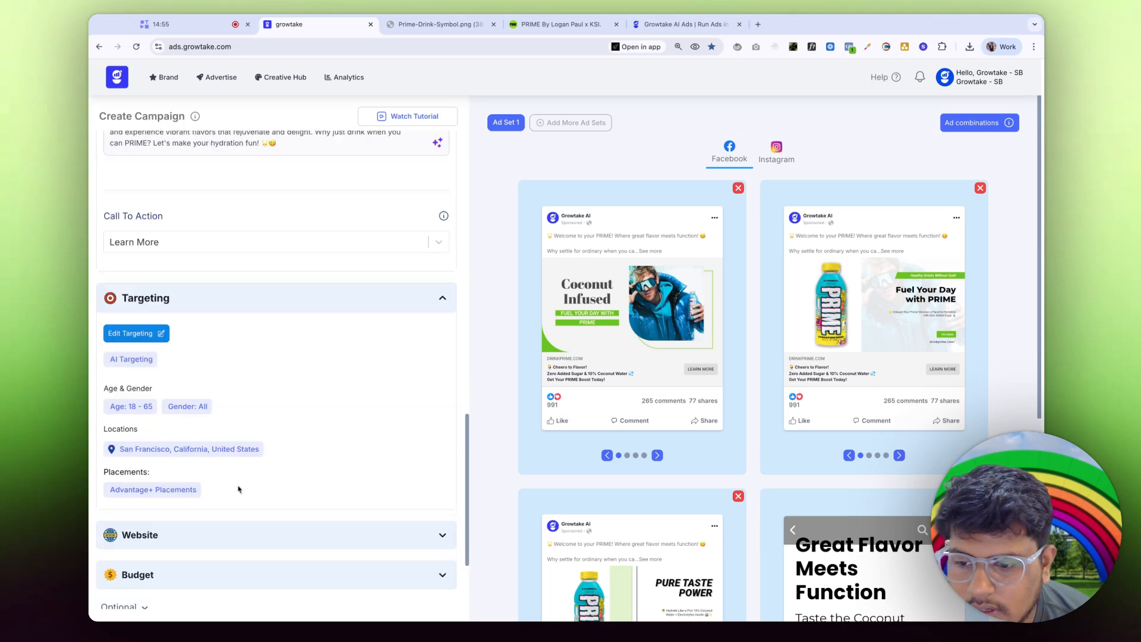
{"action": "left_click", "coordinate": [143, 338]}
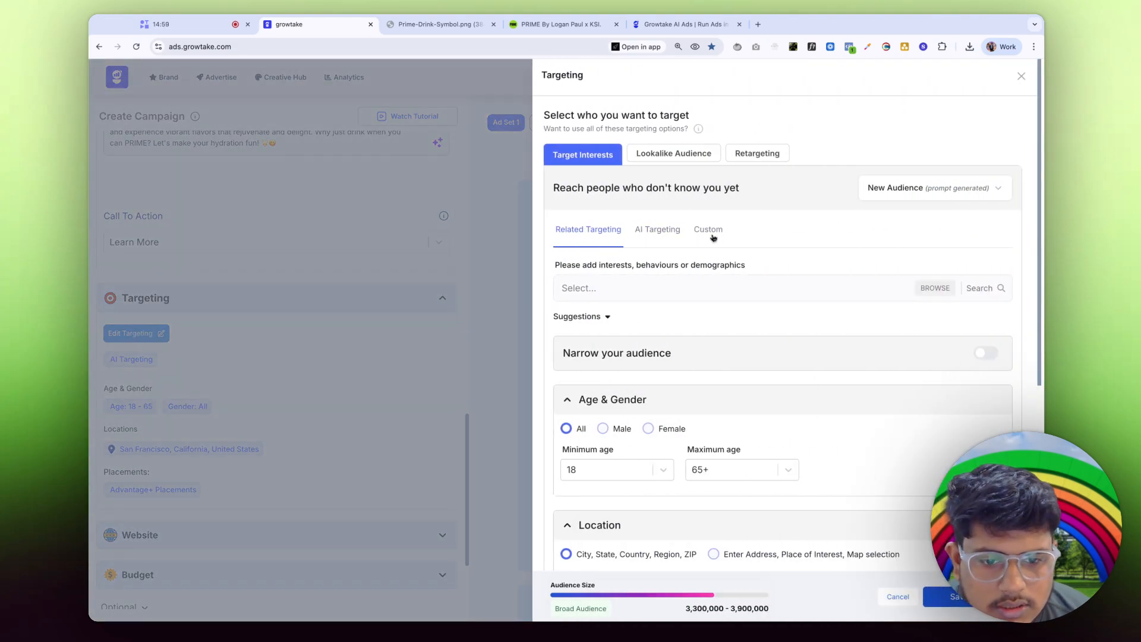
Step: Check the San Francisco location and map, then close the Targeting editor without saving
{"action": "scroll", "coordinate": [665, 404], "scroll_direction": "down", "scroll_amount": 5}
{"action": "scroll", "coordinate": [665, 424], "scroll_direction": "down", "scroll_amount": 3}
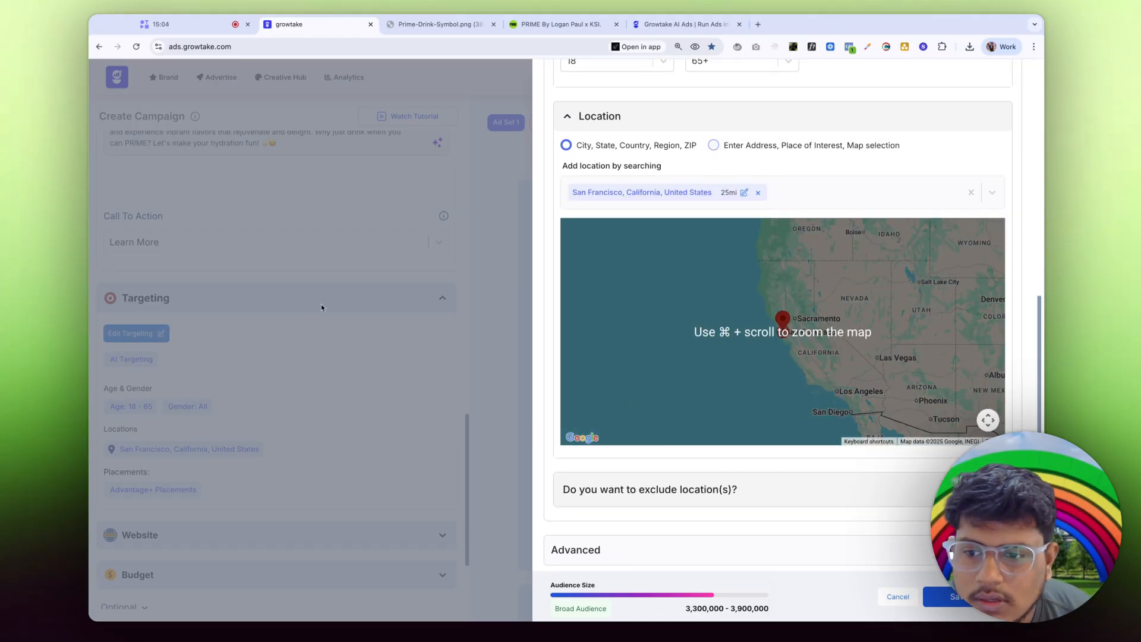
{"action": "scroll", "coordinate": [671, 416], "scroll_direction": "up", "scroll_amount": 5}
{"action": "scroll", "coordinate": [786, 523], "scroll_direction": "down", "scroll_amount": 2}
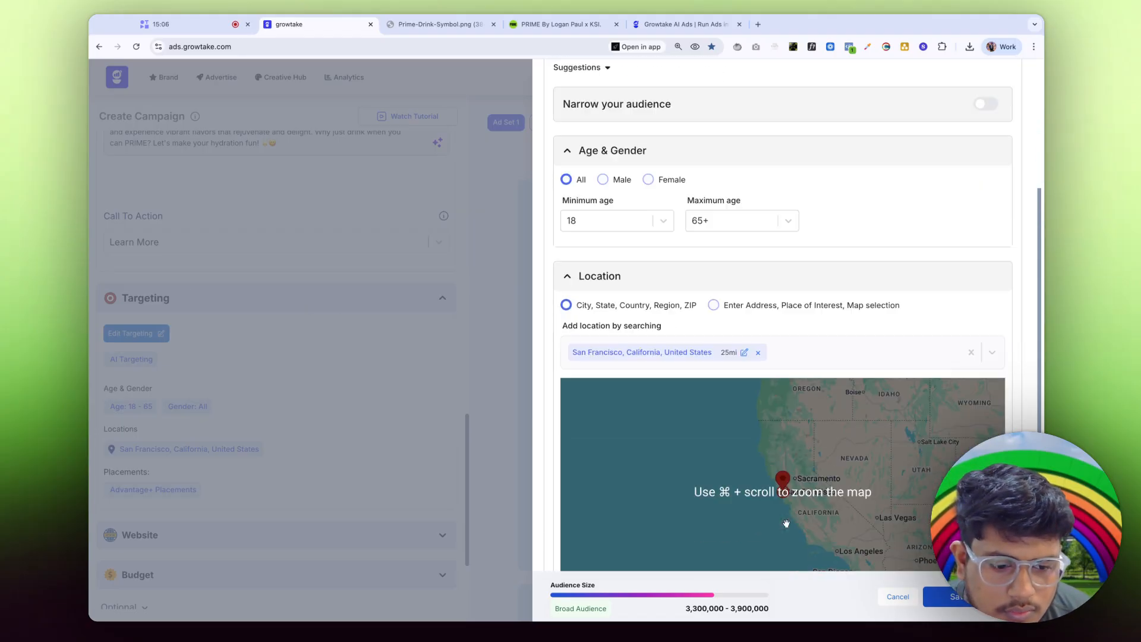
{"action": "scroll", "coordinate": [786, 475], "scroll_direction": "down", "scroll_amount": 3}
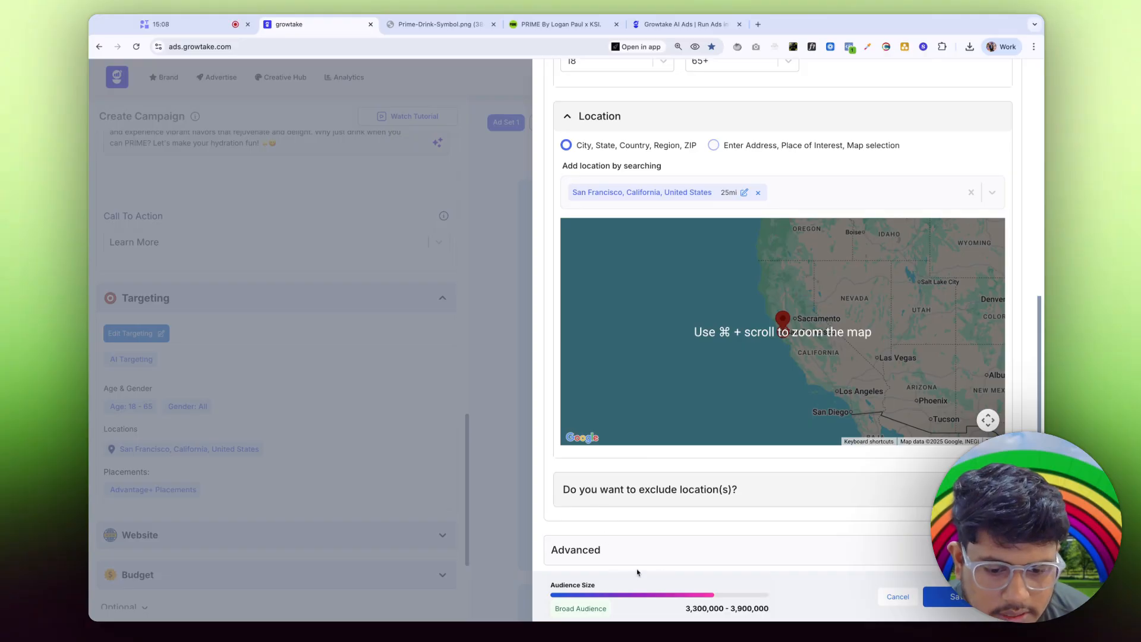
{"action": "left_click", "coordinate": [897, 596]}
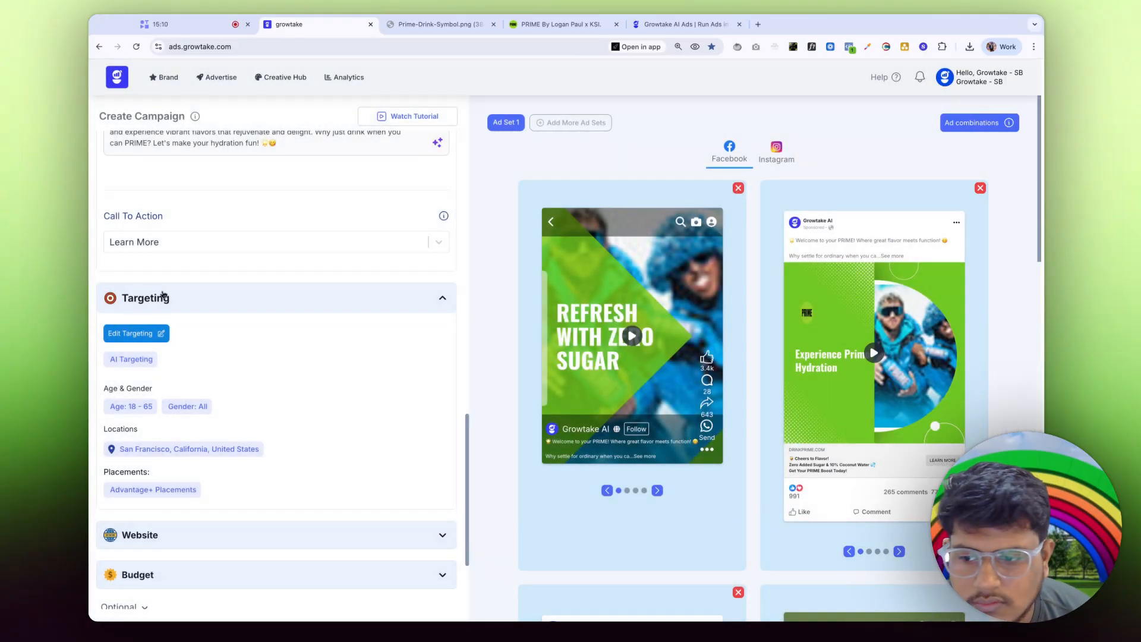
Step: Play the green Facebook story ad preview in the Creative section
{"action": "scroll", "coordinate": [319, 481], "scroll_direction": "up", "scroll_amount": 15}
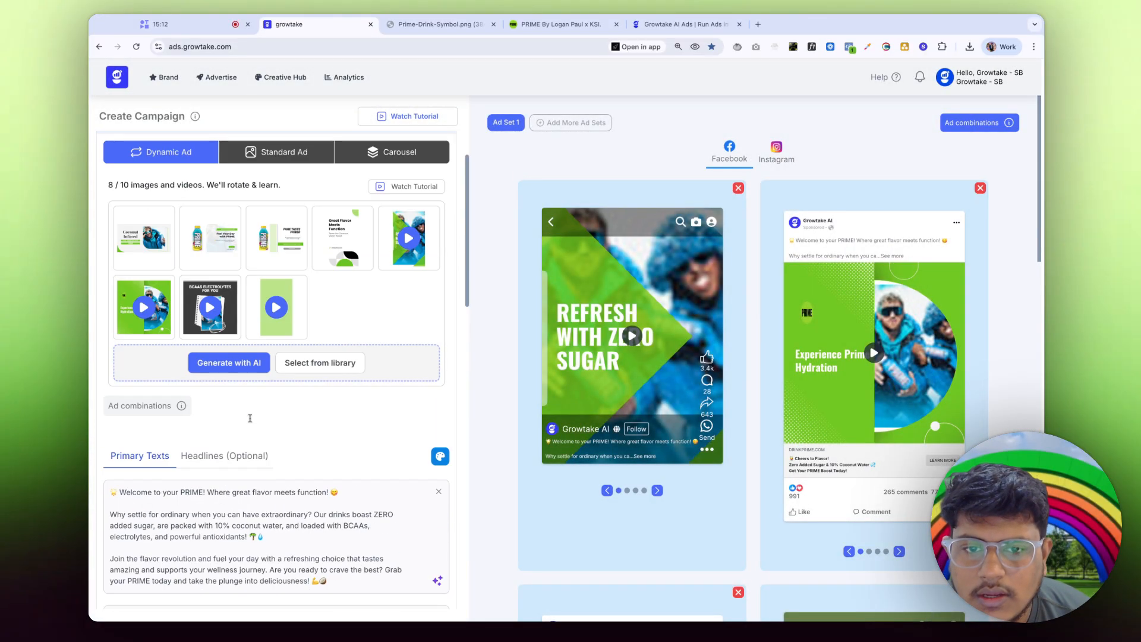
{"action": "scroll", "coordinate": [769, 474], "scroll_direction": "down", "scroll_amount": 2}
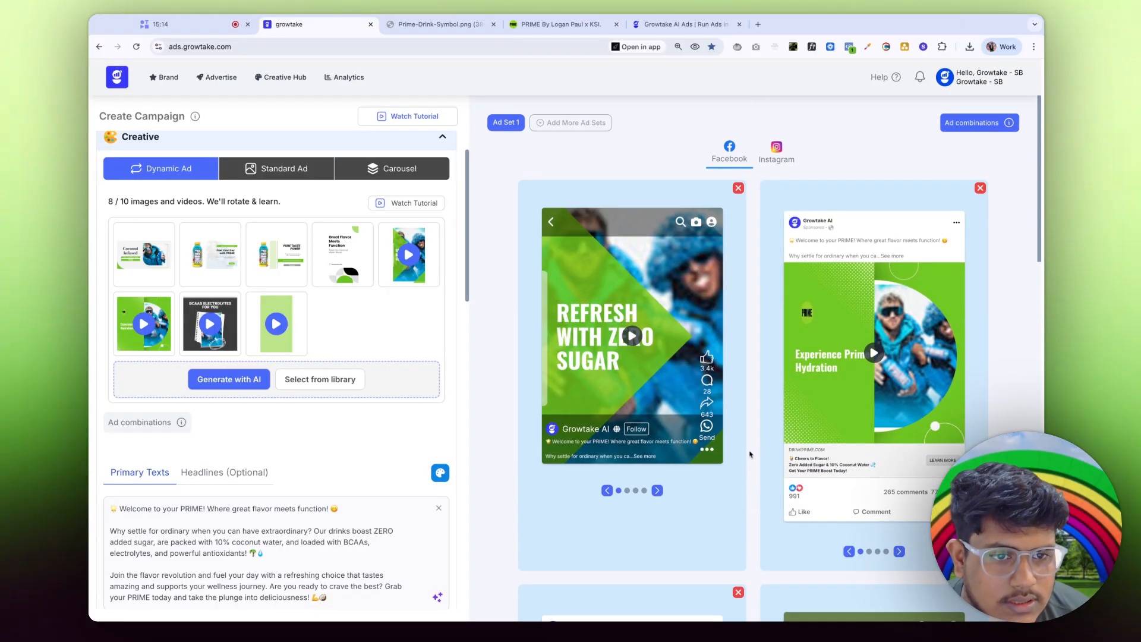
{"action": "left_click", "coordinate": [650, 317]}
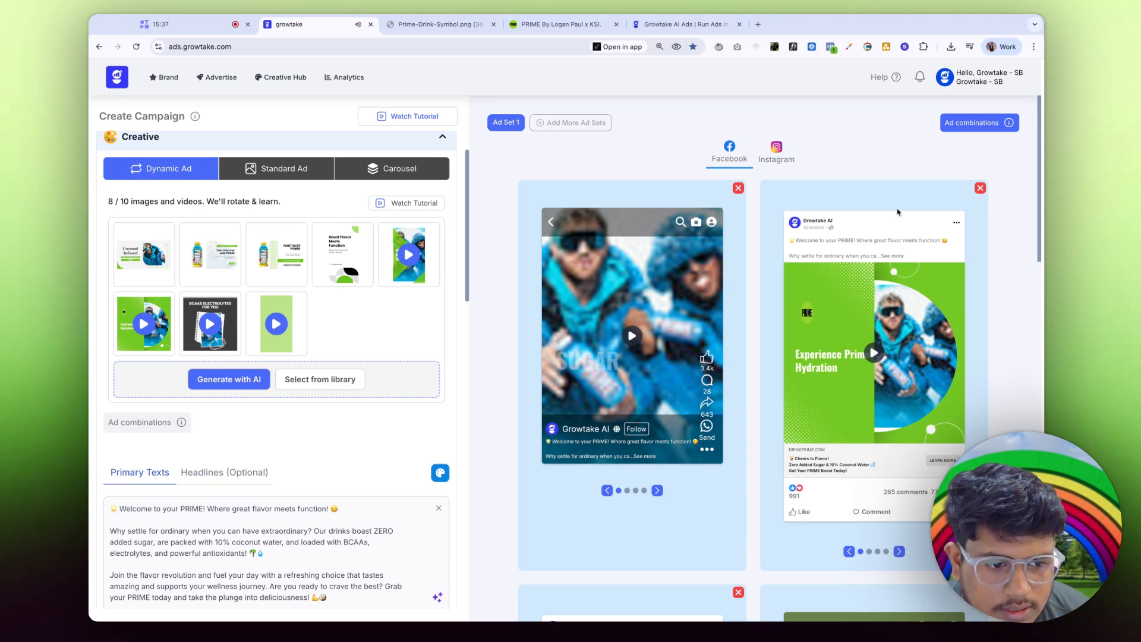
Step: Scroll through the other ad previews like 'BCAAS Electrolytes For You' and 'Balance'
{"action": "scroll", "coordinate": [950, 321], "scroll_direction": "down", "scroll_amount": 15}
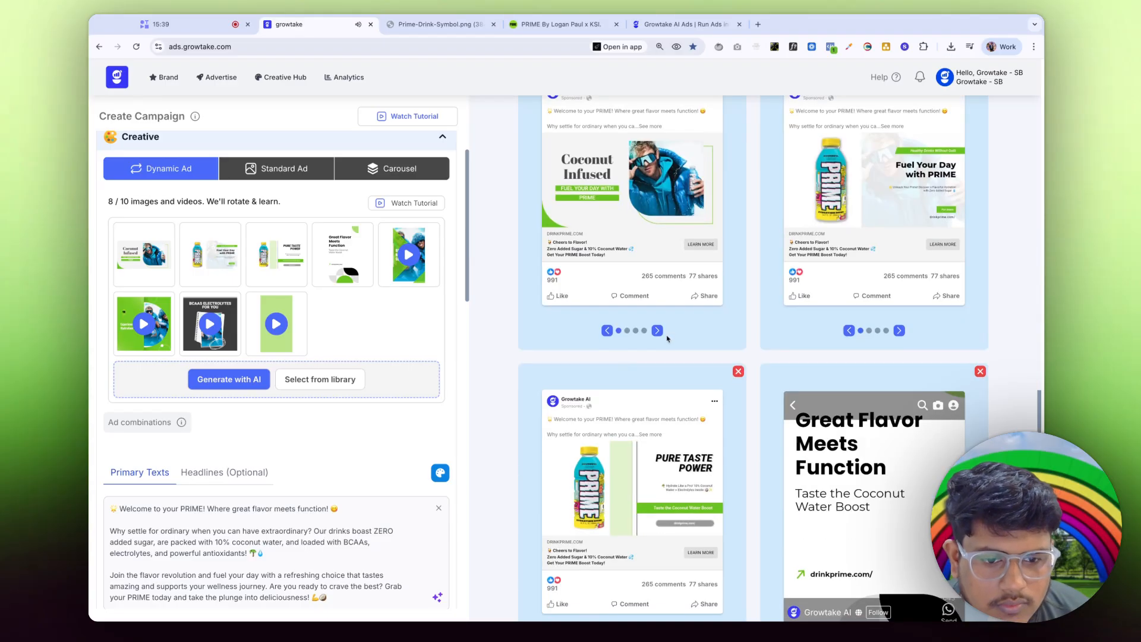
{"action": "scroll", "coordinate": [865, 507], "scroll_direction": "down", "scroll_amount": 4}
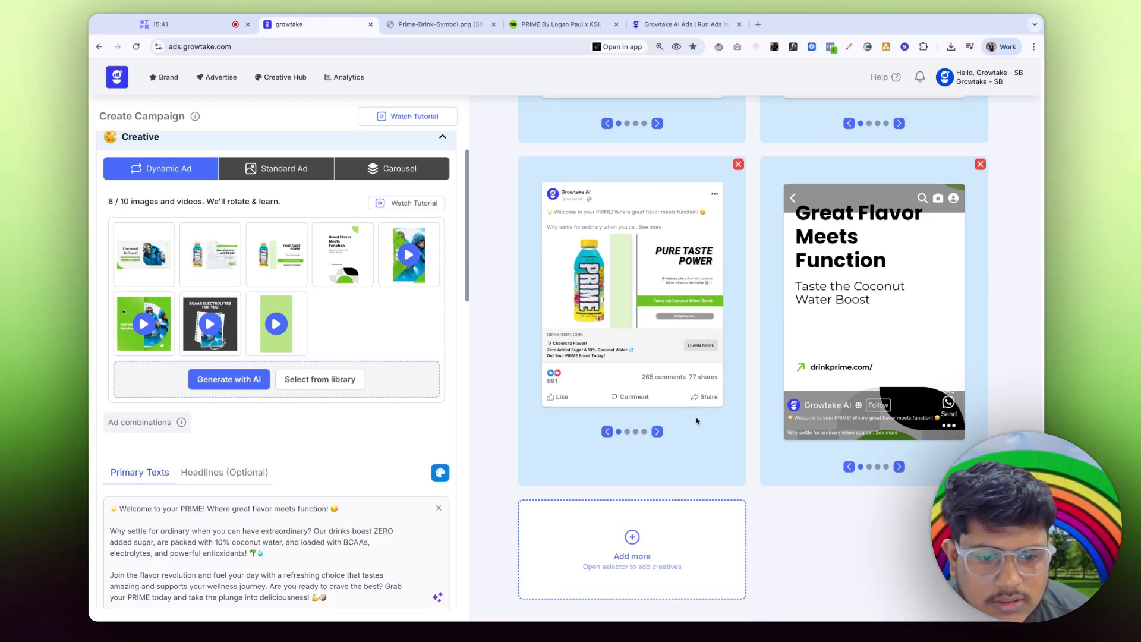
{"action": "scroll", "coordinate": [697, 421], "scroll_direction": "up", "scroll_amount": 5}
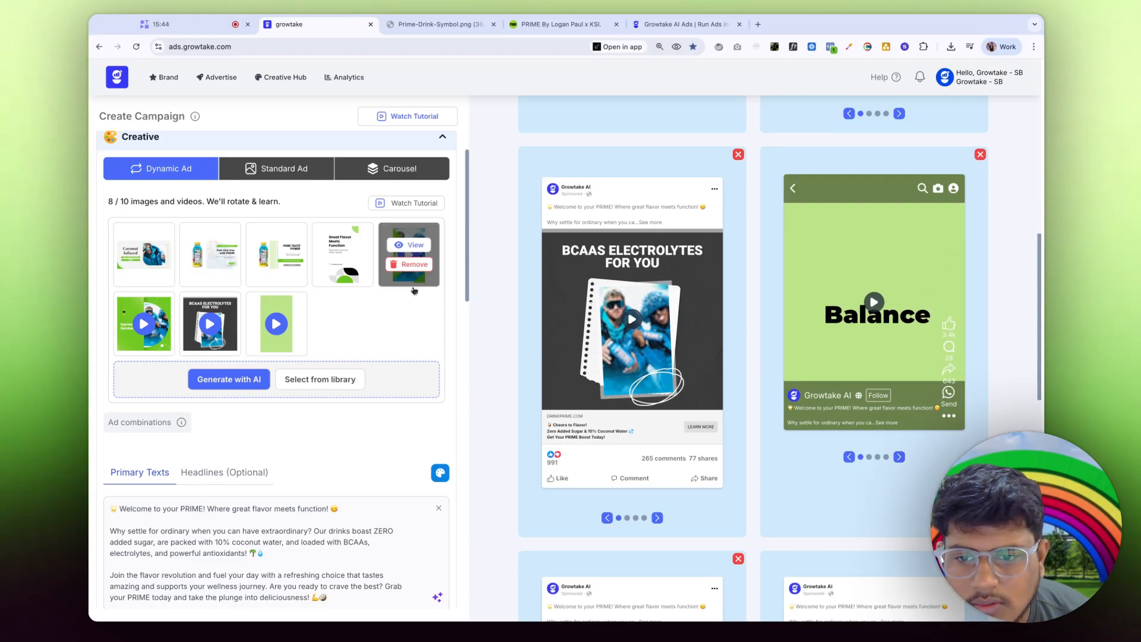
{"action": "mouse_move", "coordinate": [271, 306]}
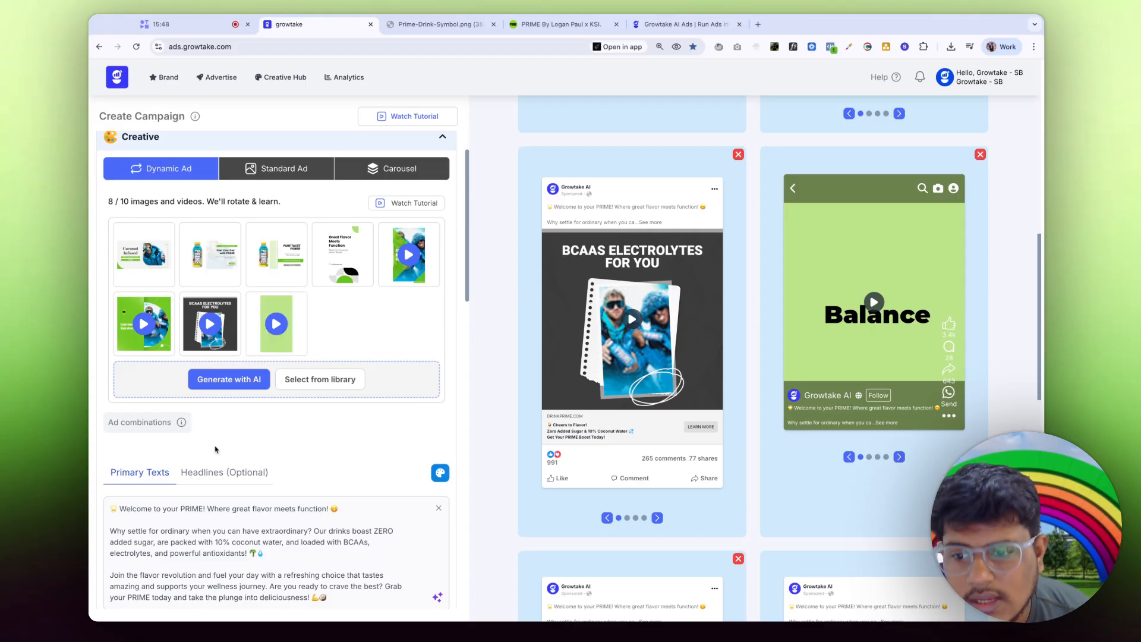
Step: Open Generate with AI's Library and choose the Product Shot generator
{"action": "left_click", "coordinate": [243, 386]}
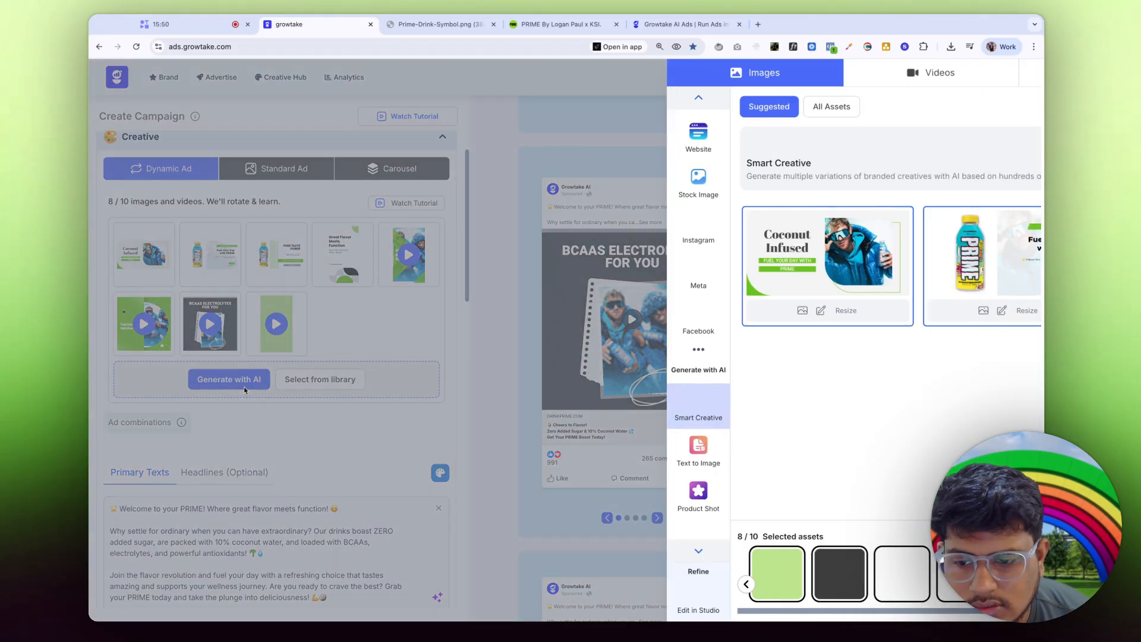
{"action": "scroll", "coordinate": [437, 201], "scroll_direction": "up", "scroll_amount": 2}
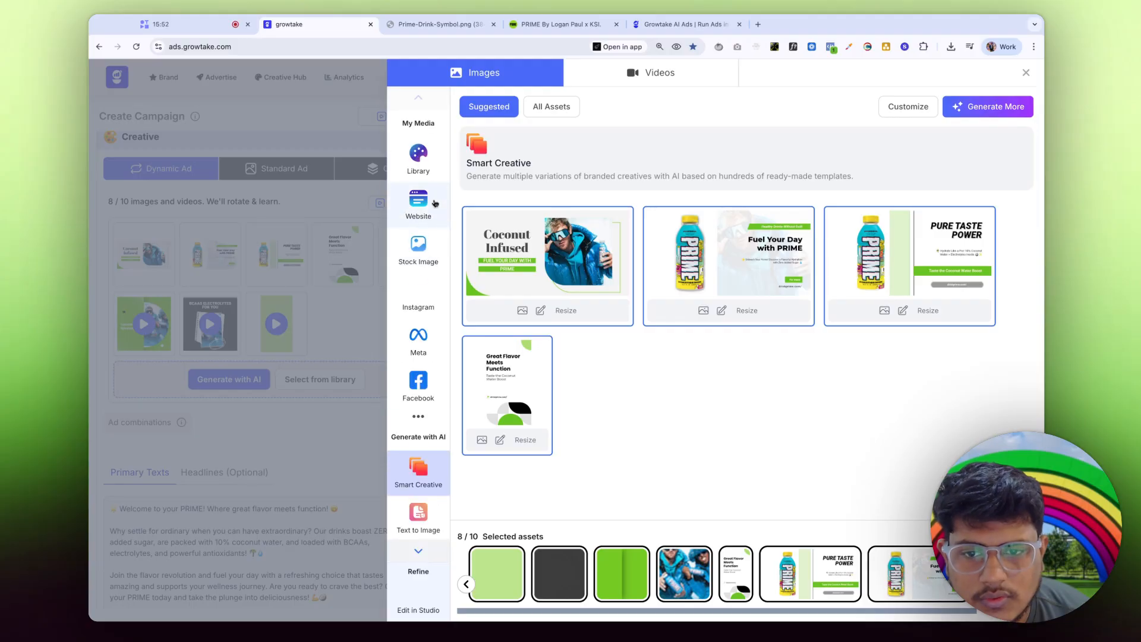
{"action": "left_click", "coordinate": [423, 156]}
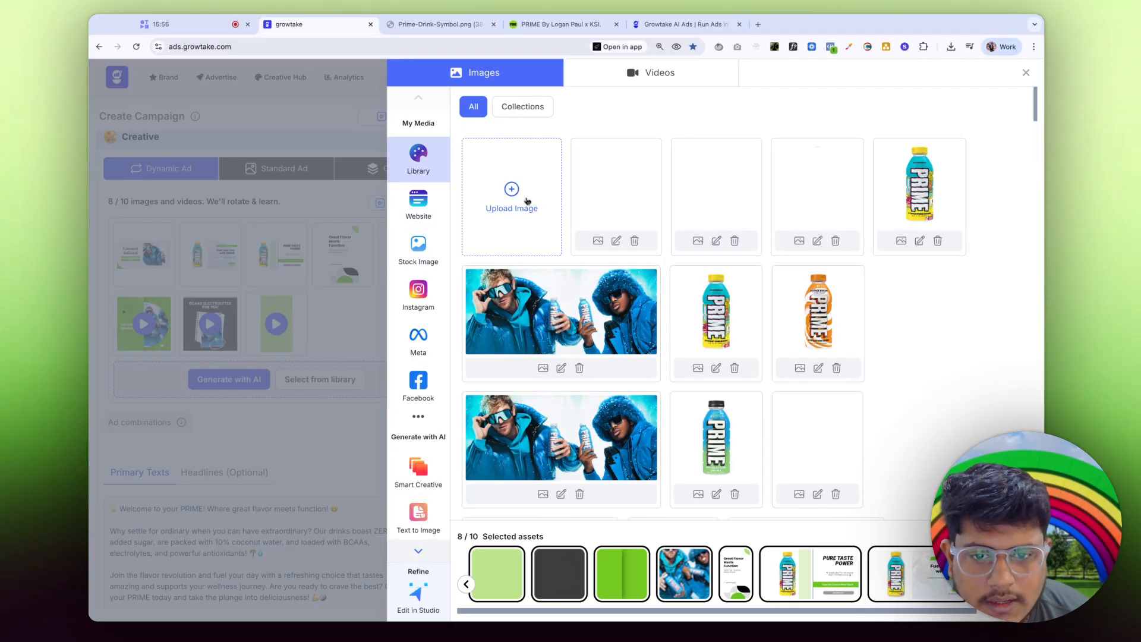
{"action": "scroll", "coordinate": [418, 286], "scroll_direction": "down", "scroll_amount": 2}
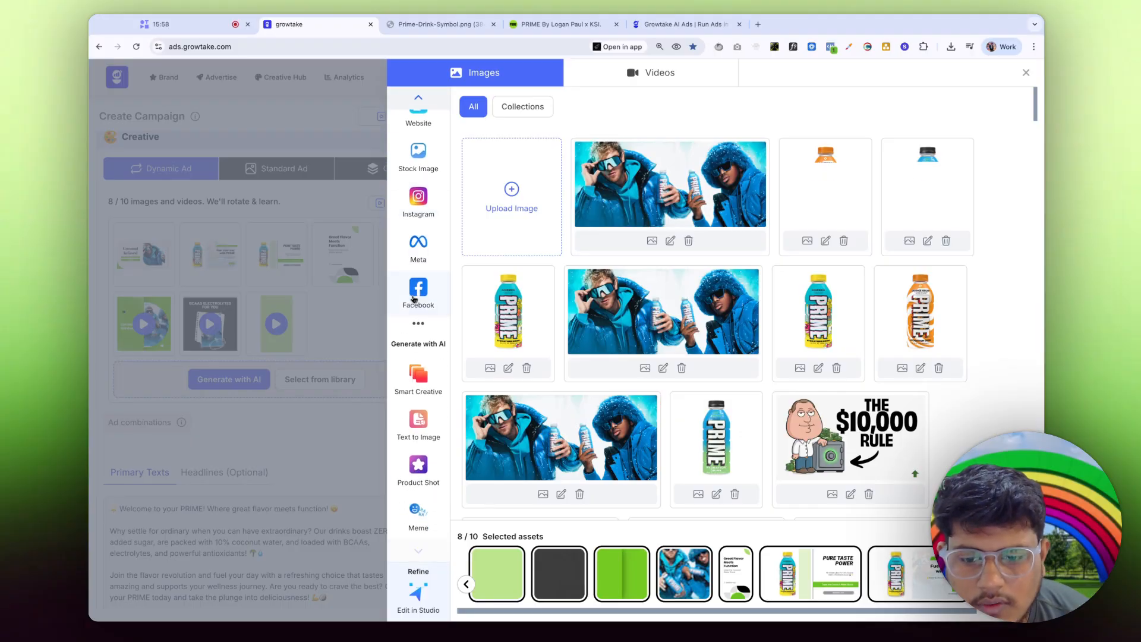
{"action": "left_click", "coordinate": [419, 470]}
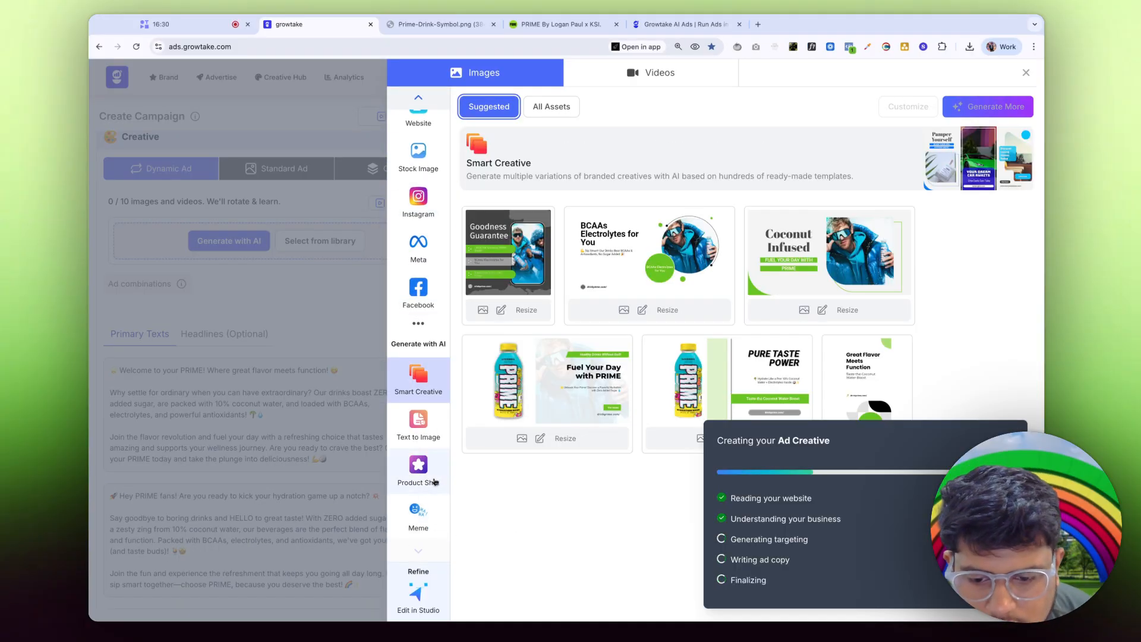
Step: Set the product shot to 16:9 and choose the PRIME bottle and promo photo as sources
{"action": "left_click", "coordinate": [418, 469]}
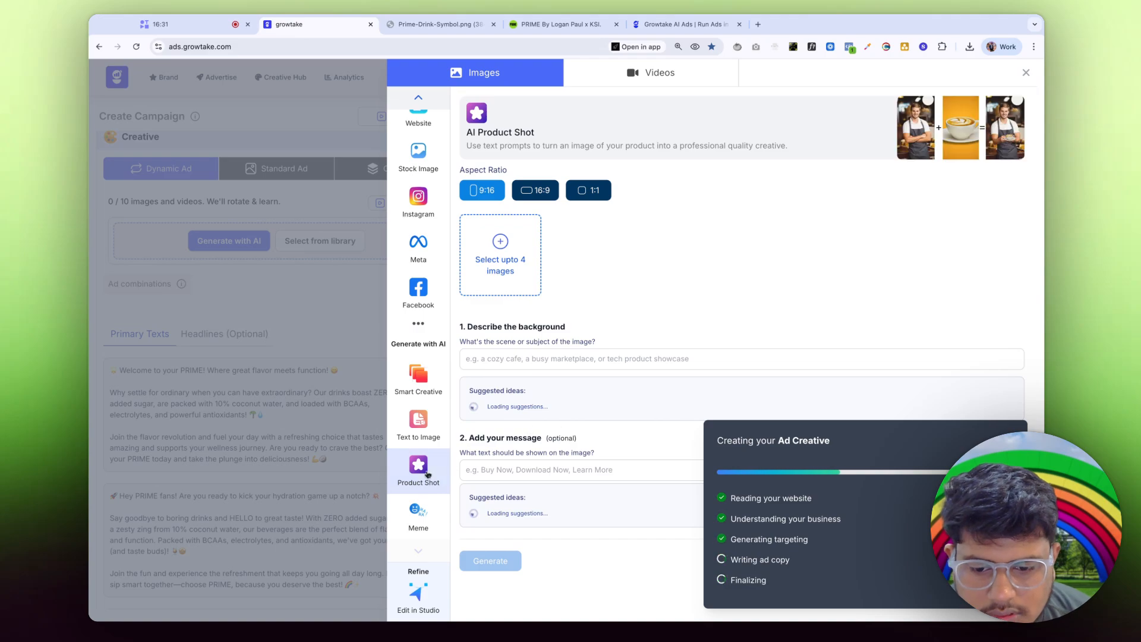
{"action": "left_click", "coordinate": [531, 192]}
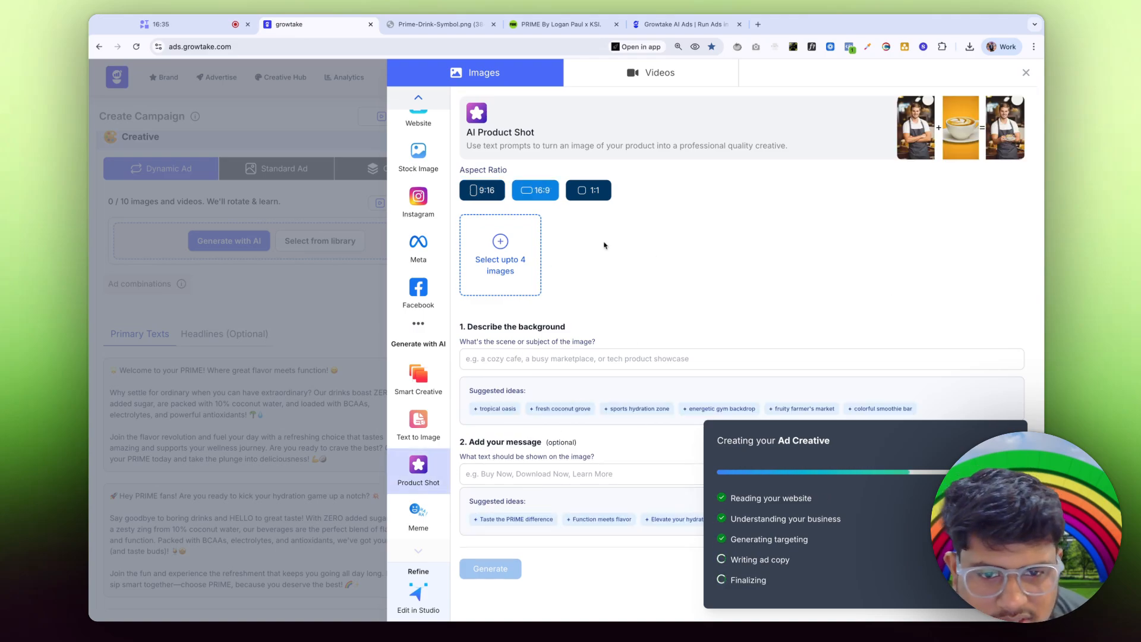
{"action": "left_click", "coordinate": [484, 266]}
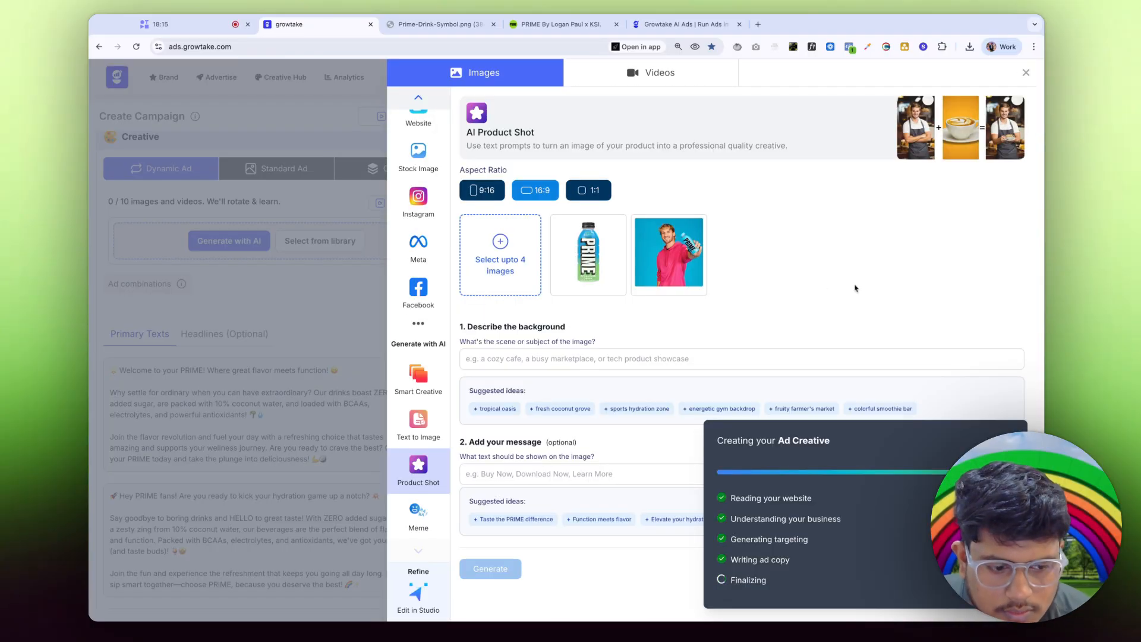
Step: Describe a realistic celebrity holding the PRIME drink, fix the 'realistic' spelling, and generate
{"action": "left_click", "coordinate": [488, 363]}
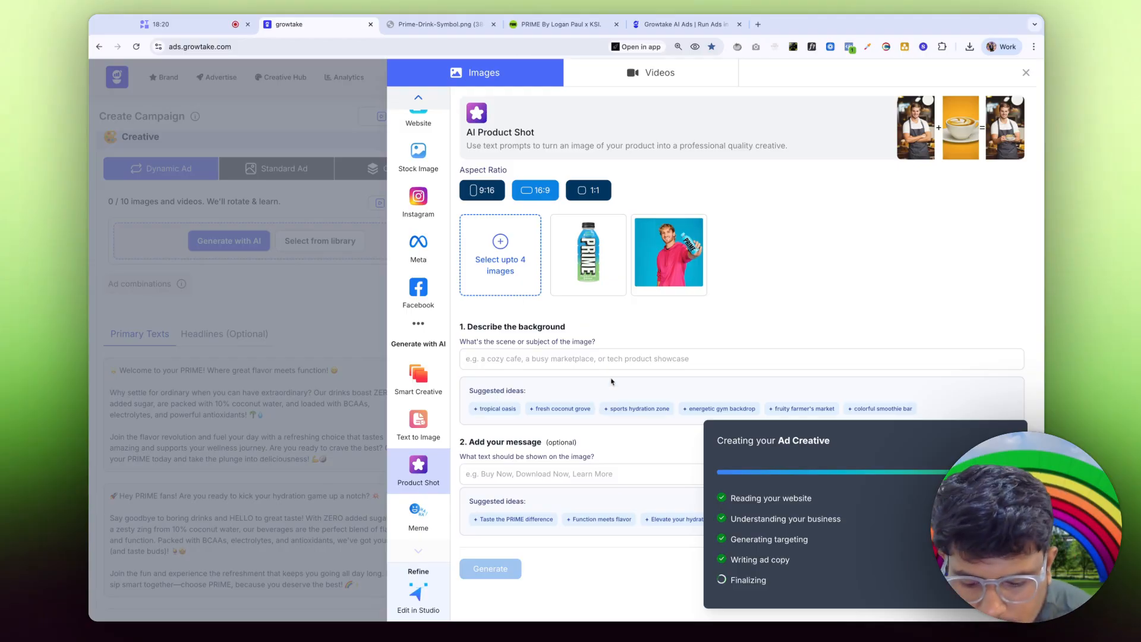
{"action": "type", "text": "1st i"}
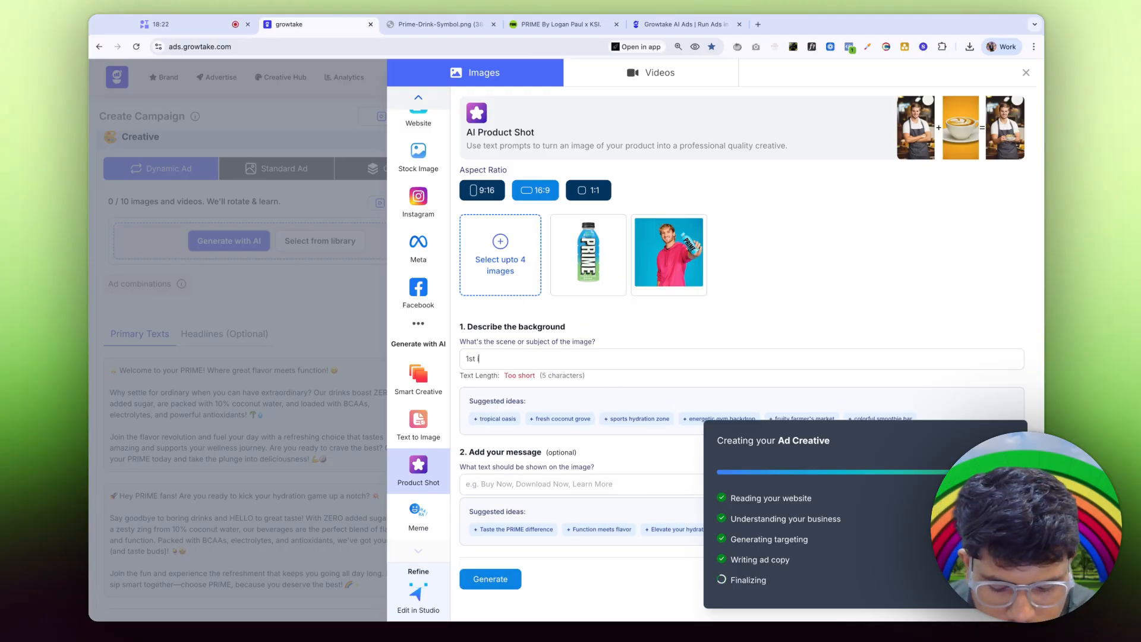
{"action": "type", "text": "mage i s"}
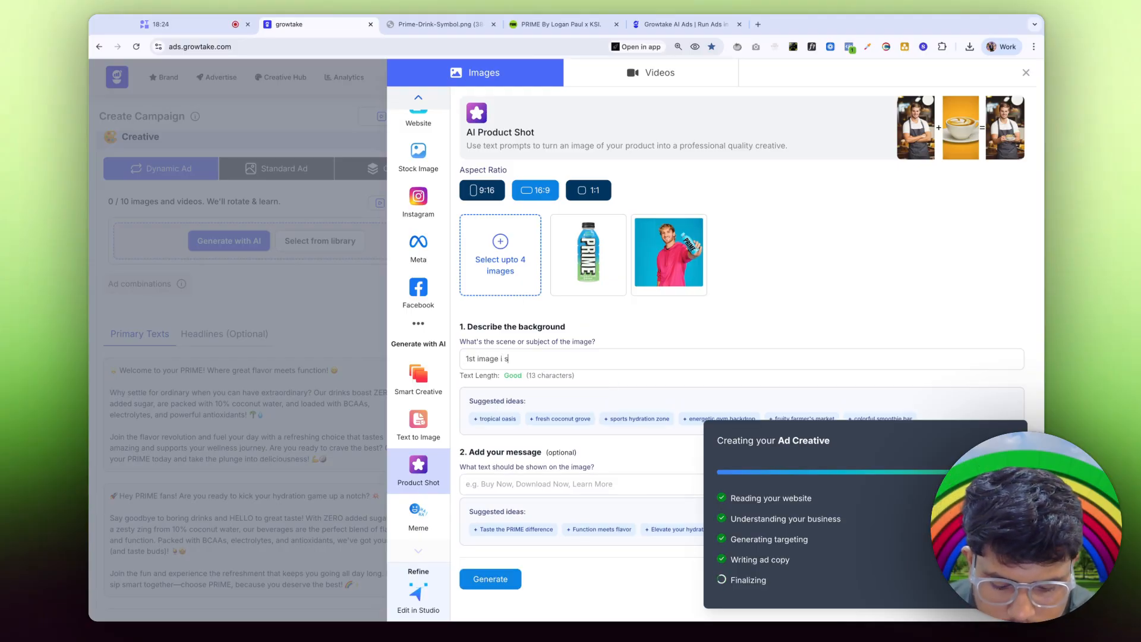
{"action": "type", "text": "hare is prime d"}
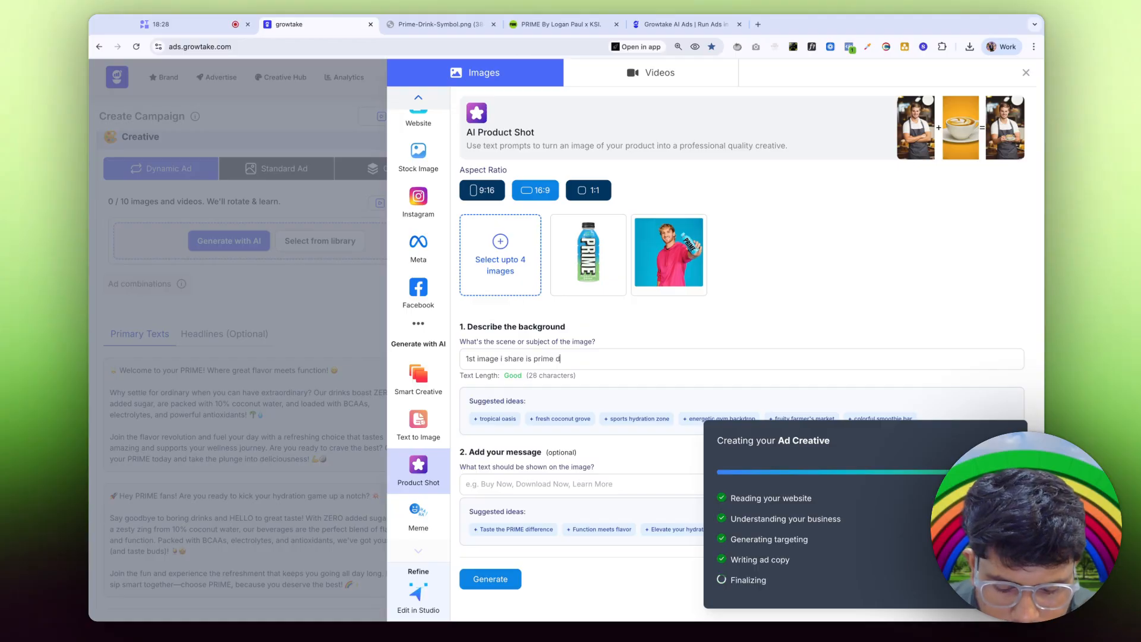
{"action": "type", "text": "rin"}
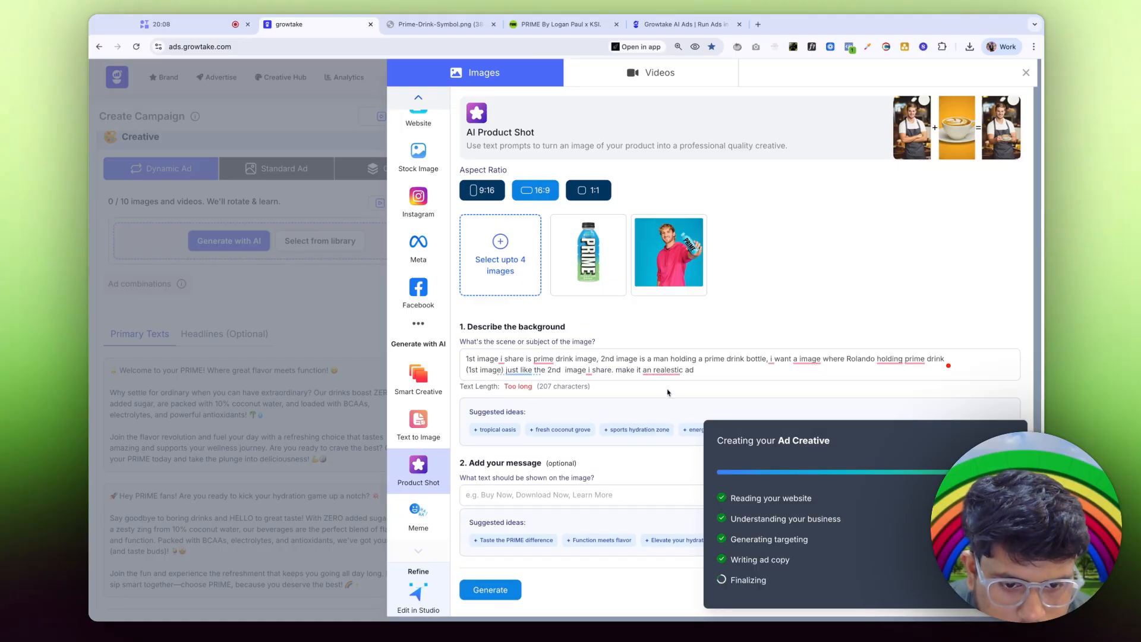
{"action": "left_click", "coordinate": [671, 402]}
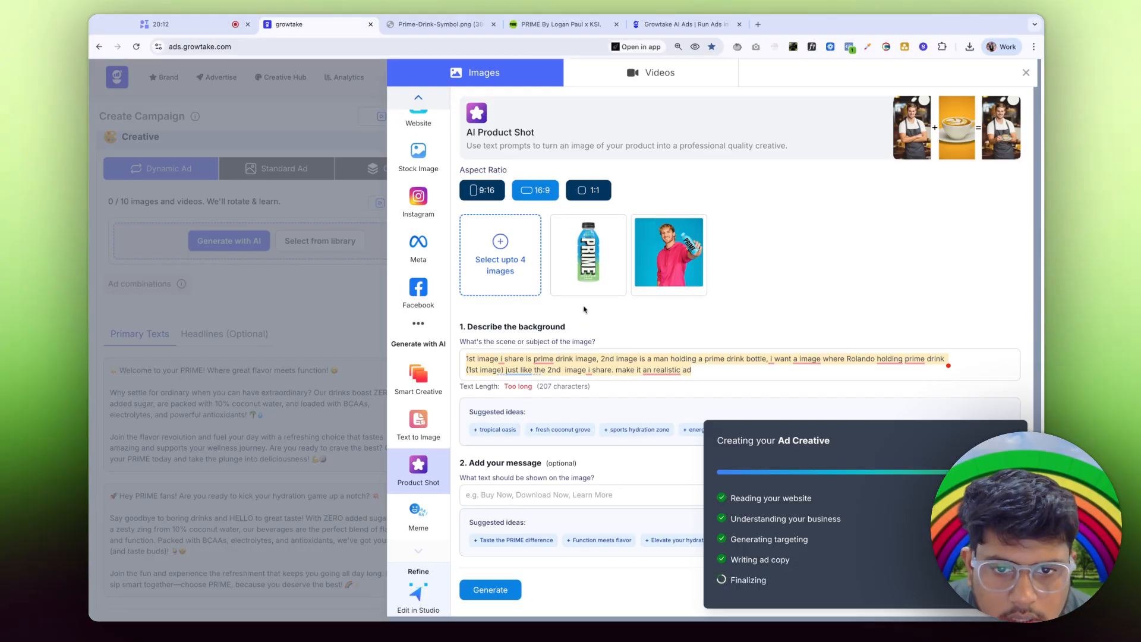
{"action": "left_click", "coordinate": [492, 590]}
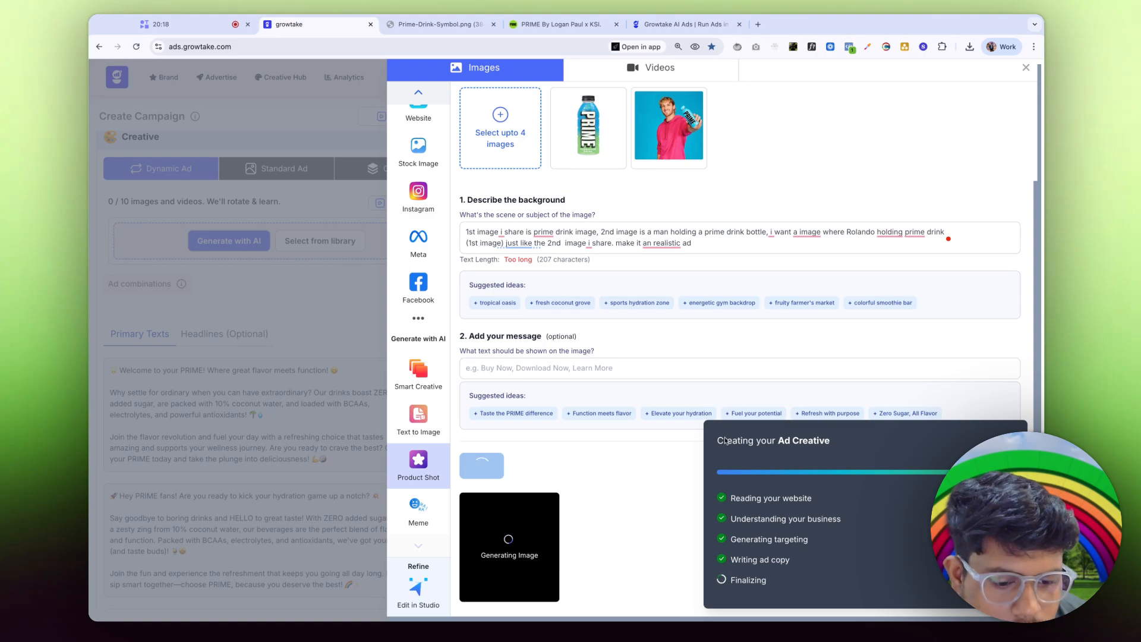
Step: Preview the pink-hoodie PRIME image, then paste the earlier prompt back into the background description
{"action": "left_click_drag", "start_coordinate": [728, 441], "coordinate": [780, 533]}
{"action": "left_click", "coordinate": [780, 445]}
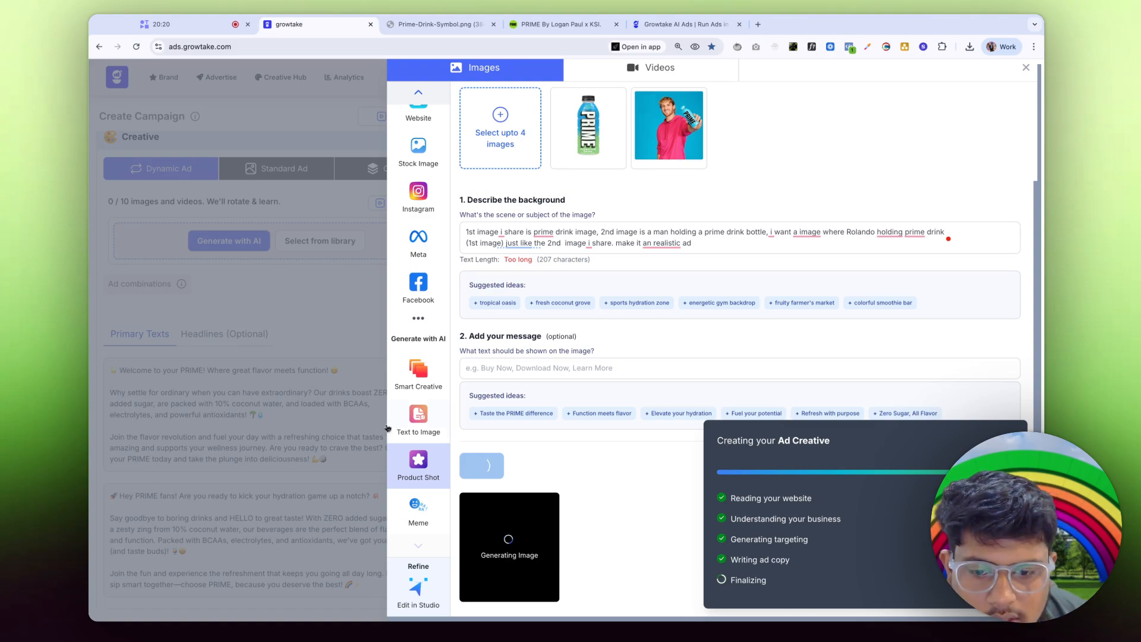
{"action": "double_click", "coordinate": [768, 586]}
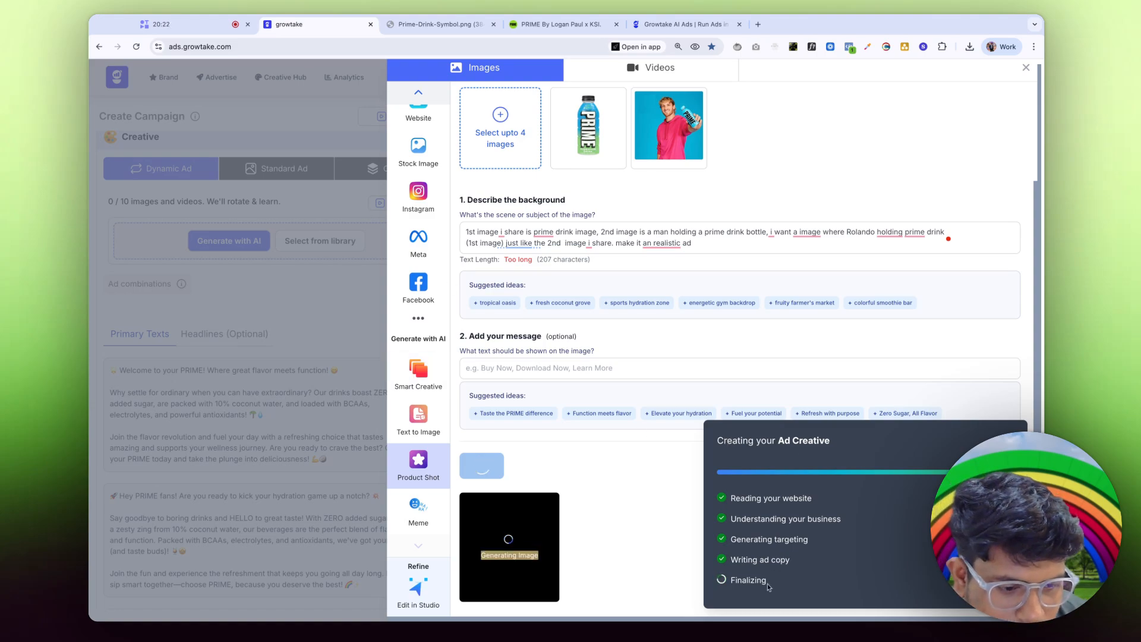
{"action": "left_click", "coordinate": [763, 489]}
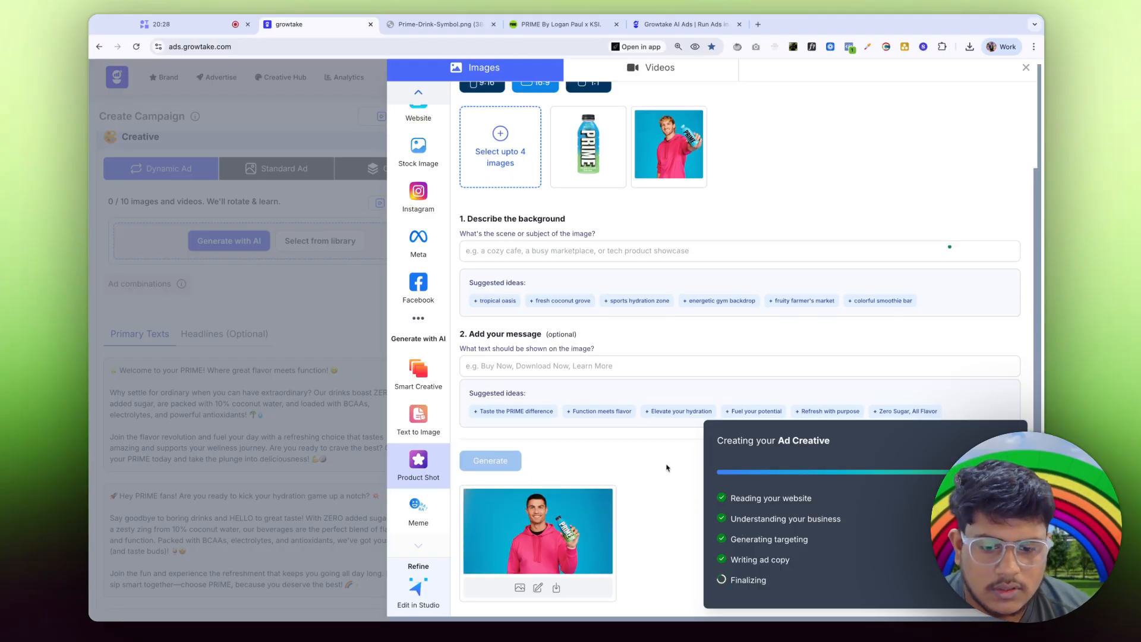
{"action": "left_click", "coordinate": [518, 590]}
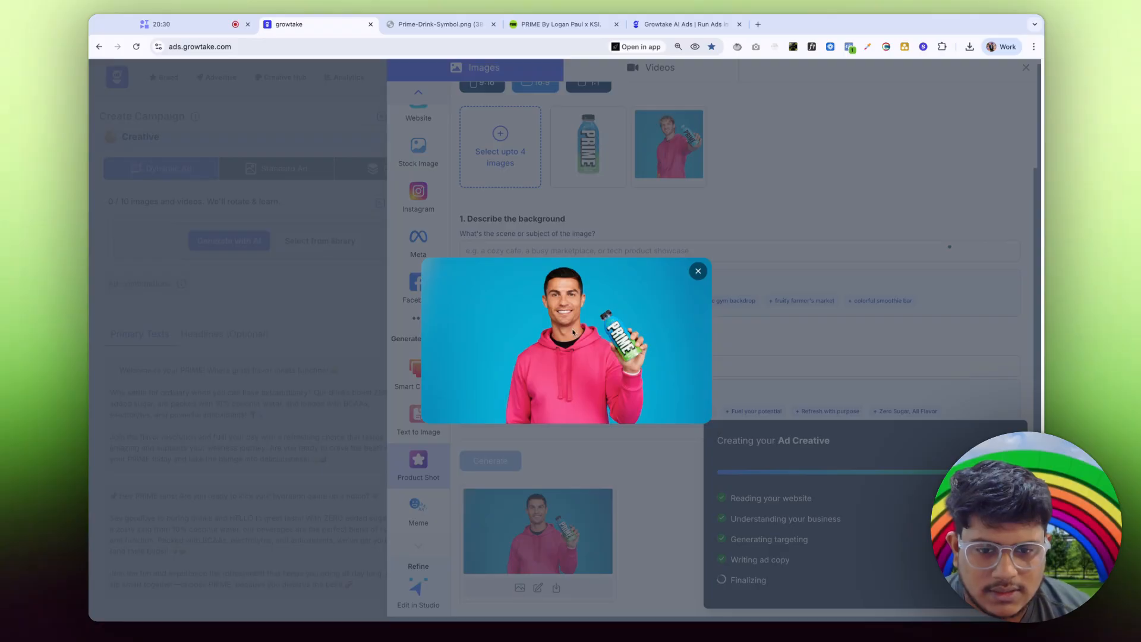
{"action": "left_click", "coordinate": [698, 271]}
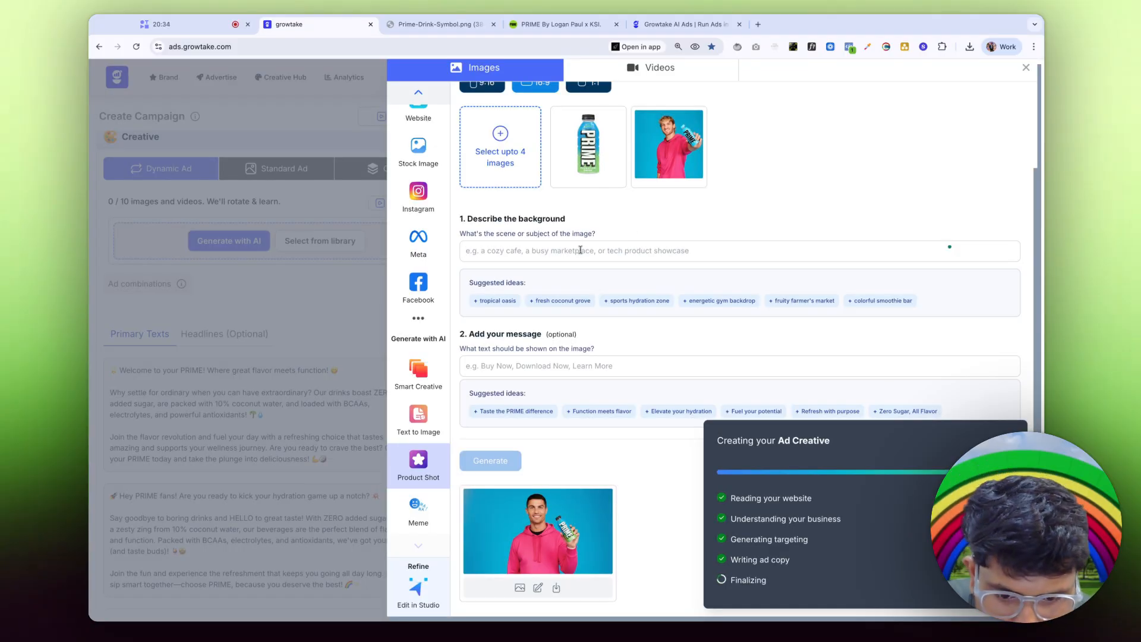
{"action": "left_click", "coordinate": [580, 250]}
{"action": "type", "text": "1st image i share is prime drink image, 2nd image is a man holding a prime drink bottle, i want a image where Rolando holding prime drink (1st image) just like the 2nd  image i share. make it an realistic ad"}
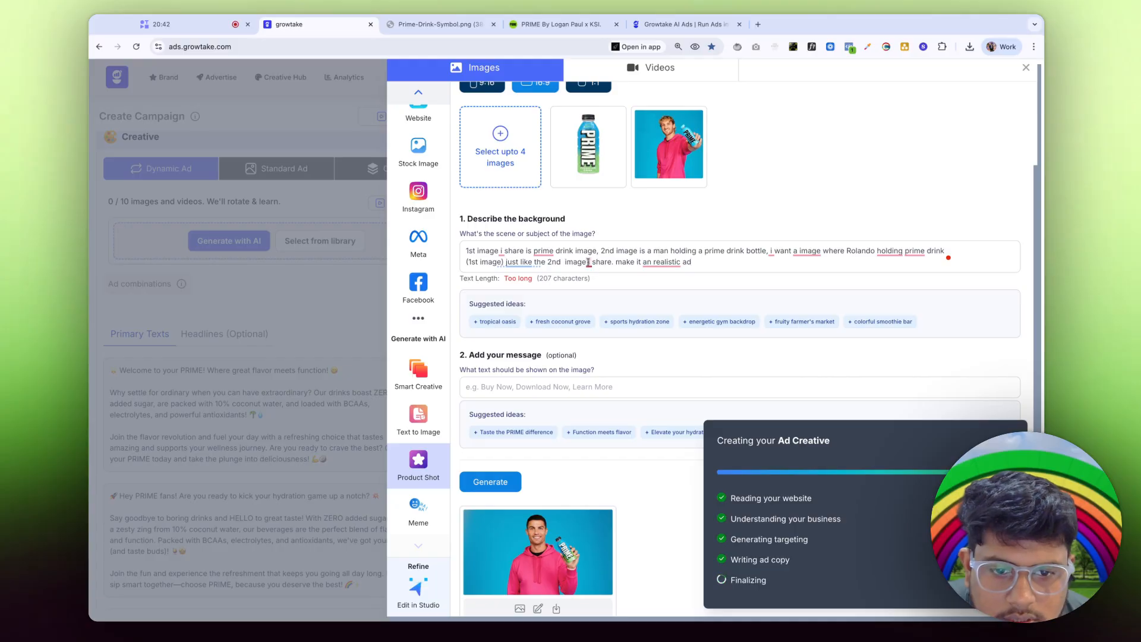
Step: Append 'but he is in this football dress.' to the prompt, generate, and preview the stadium image
{"action": "mouse_move", "coordinate": [587, 262]}
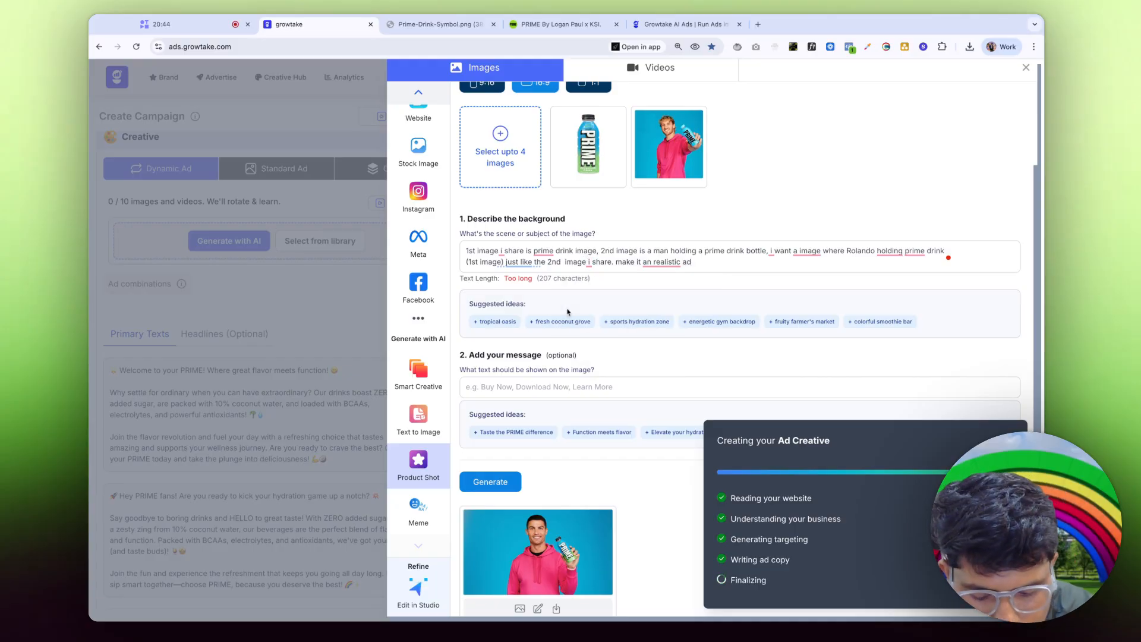
{"action": "type", "text": "but he  "}
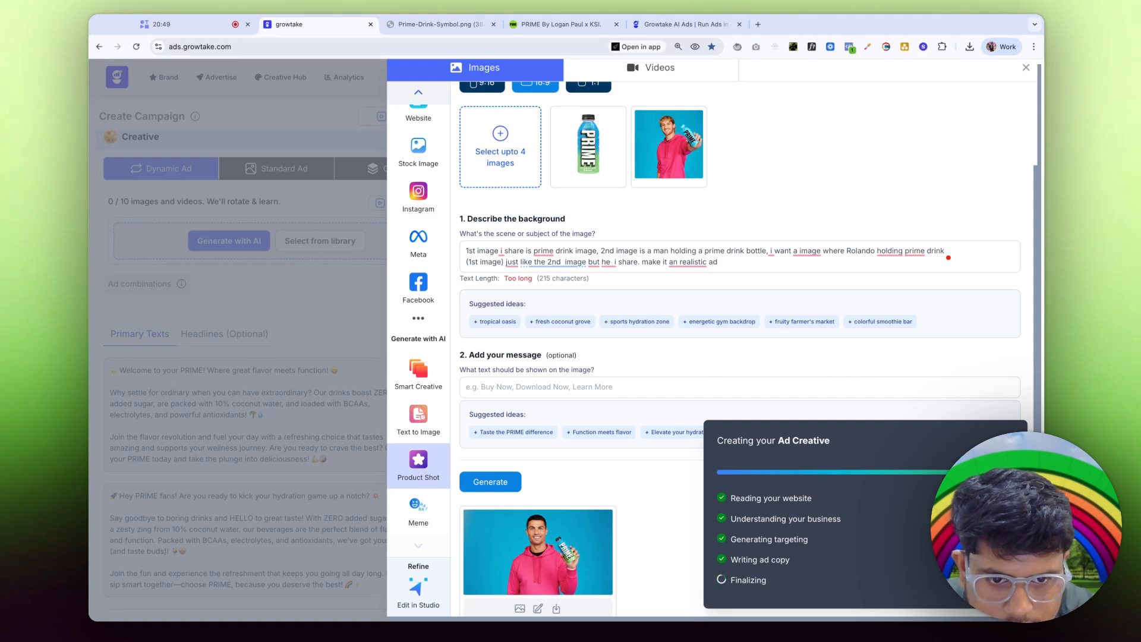
{"action": "type", "text": "is in this"}
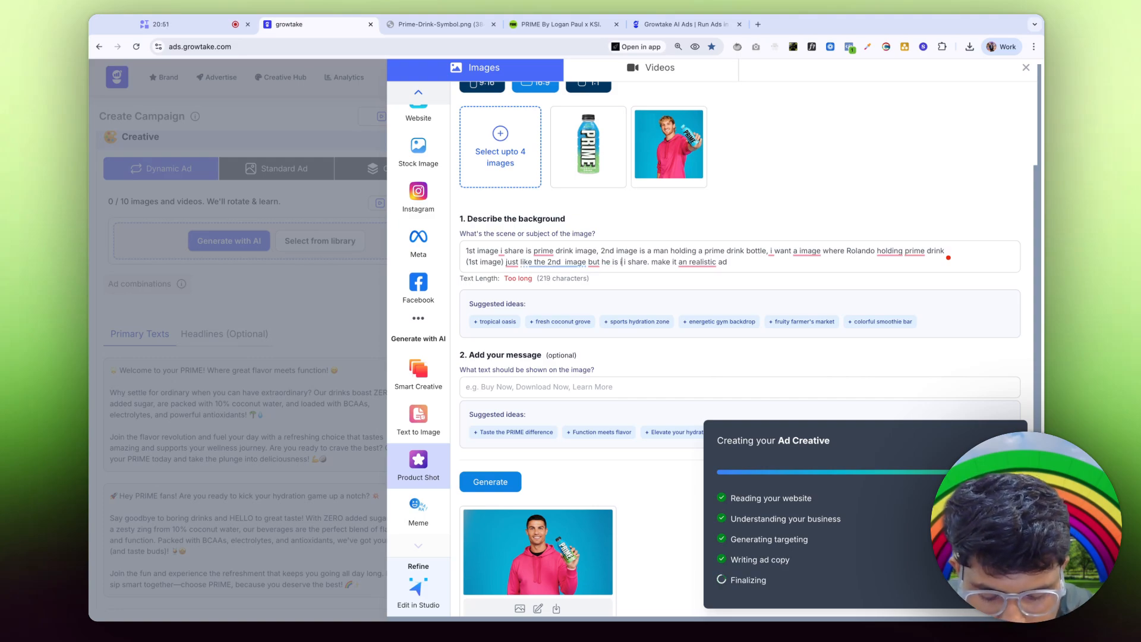
{"action": "type", "text": "football dress"}
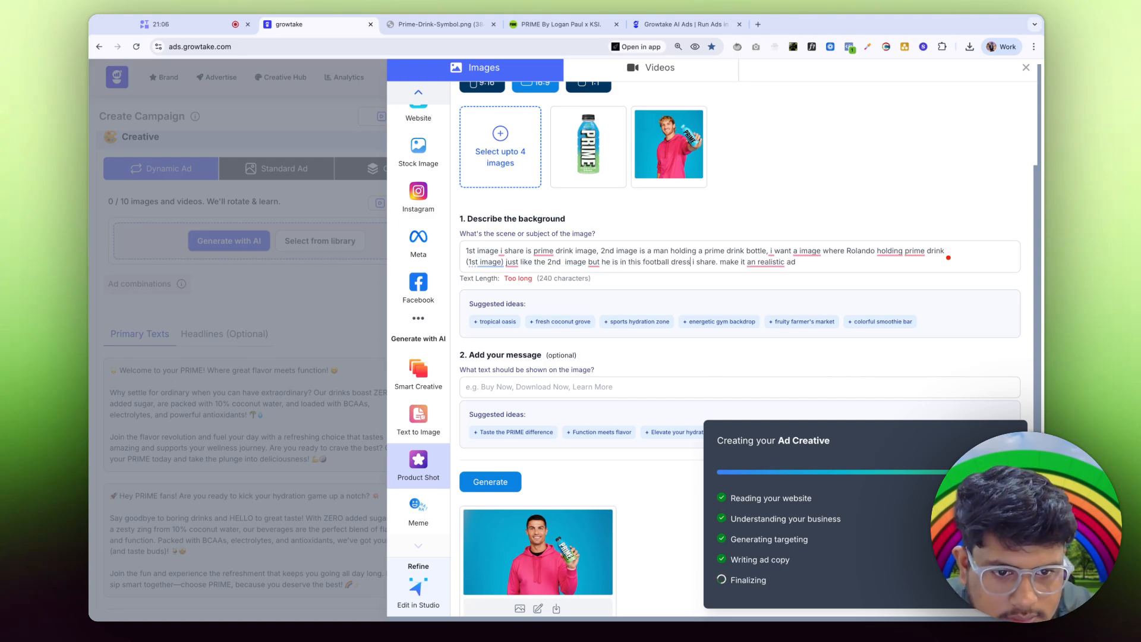
{"action": "type", "text": "."}
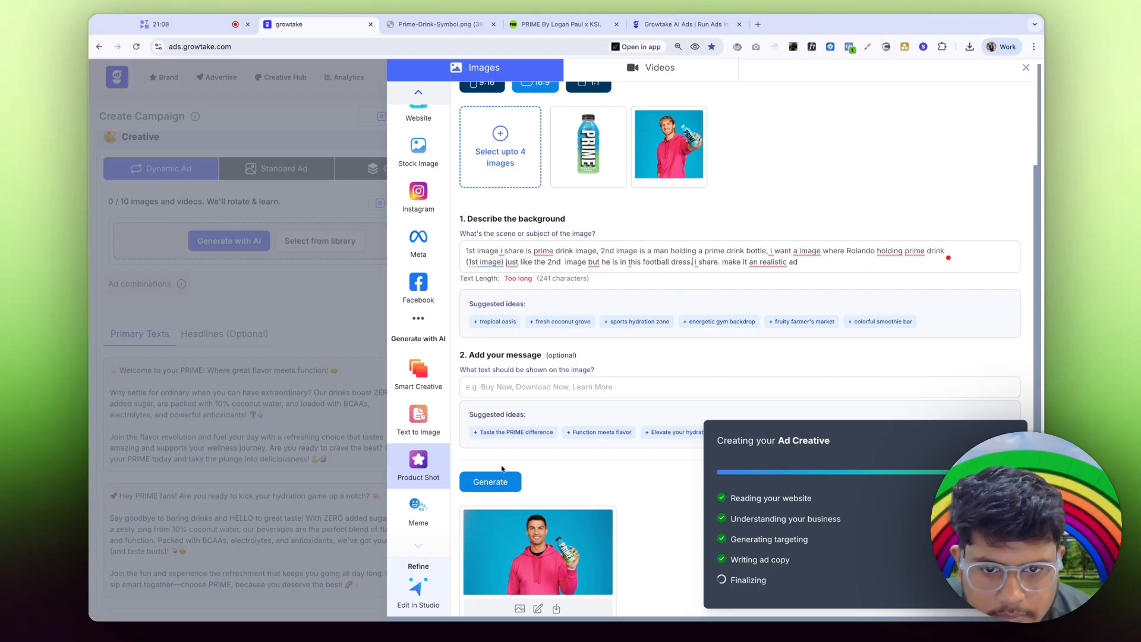
{"action": "left_click", "coordinate": [515, 481]}
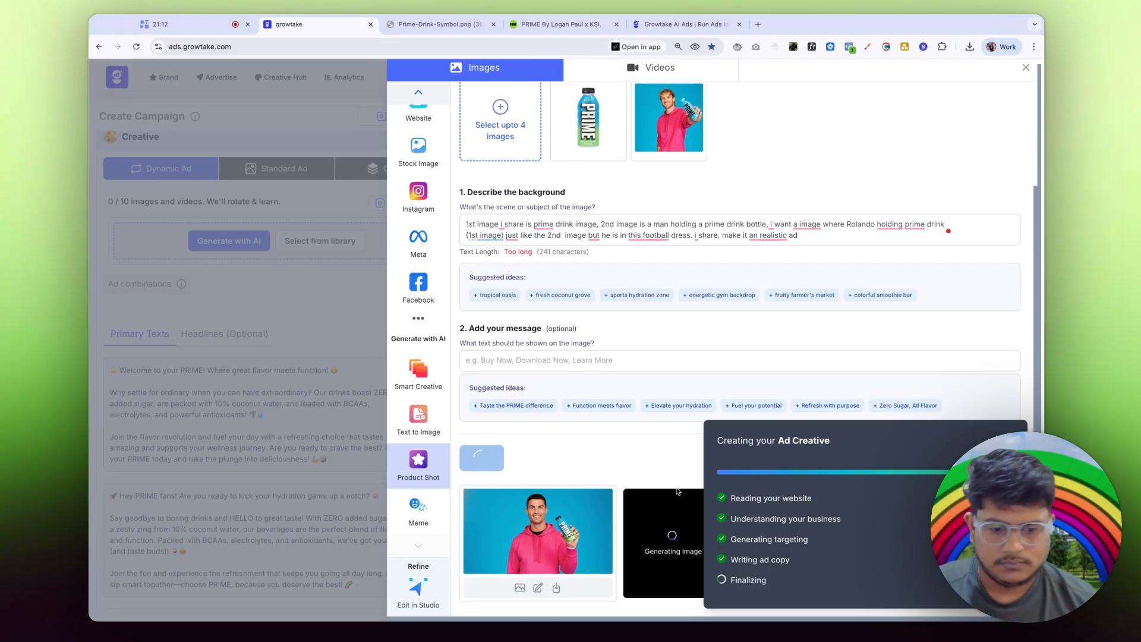
{"action": "left_click", "coordinate": [678, 492]}
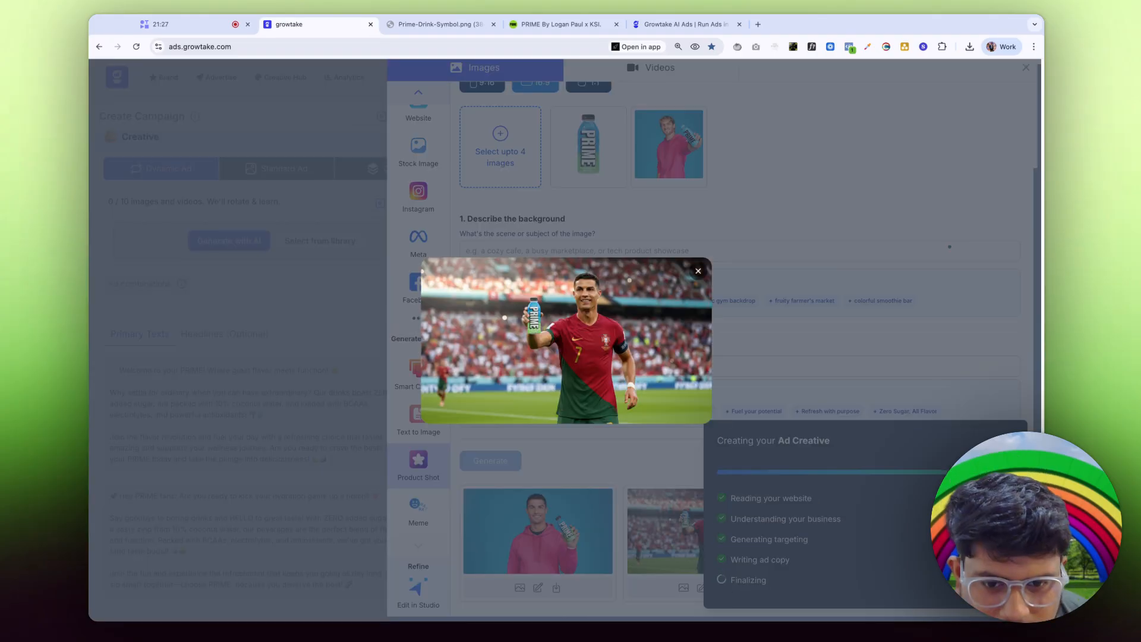
{"action": "left_click", "coordinate": [618, 455]}
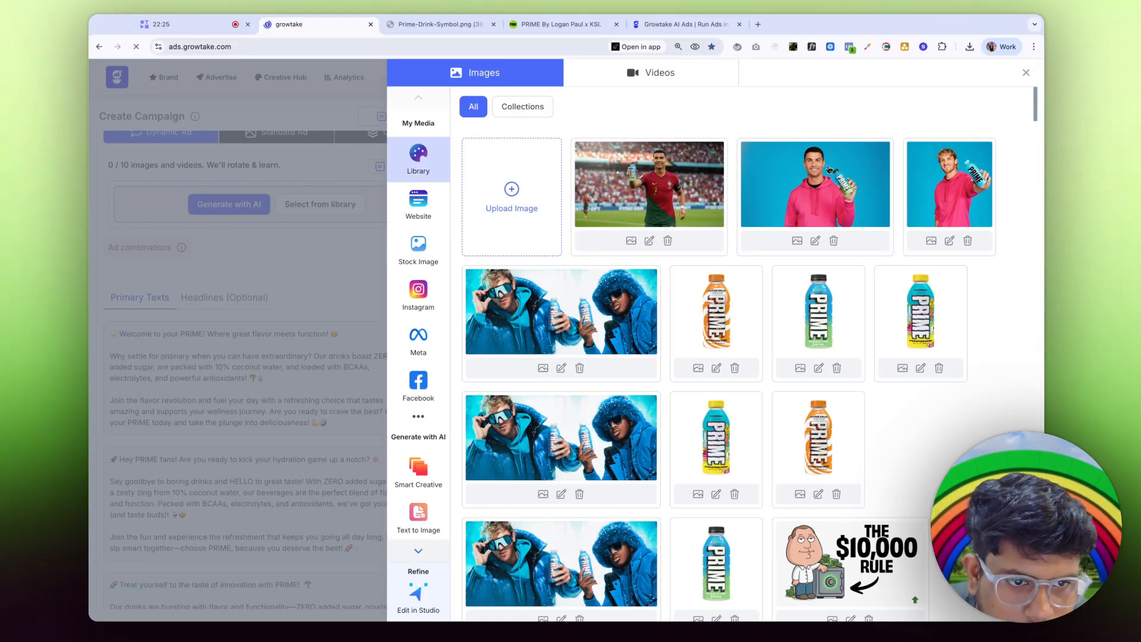
Step: Add the pink-hoodie and stadium images as campaign assets, each saved with a 1:1 crop
{"action": "left_click", "coordinate": [819, 200]}
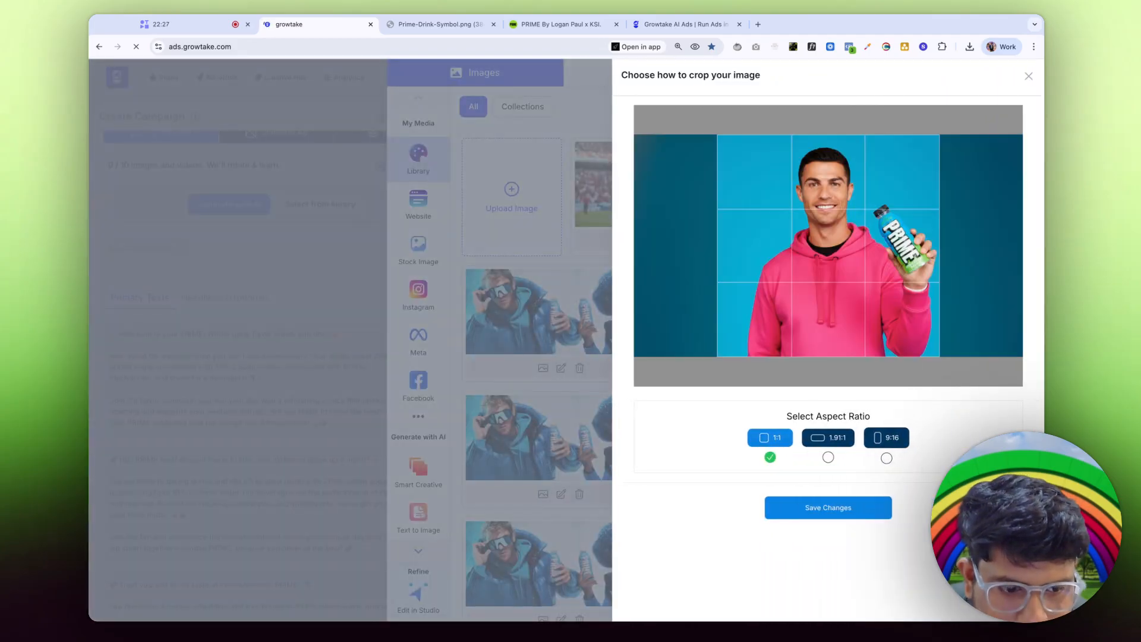
{"action": "left_click", "coordinate": [820, 507]}
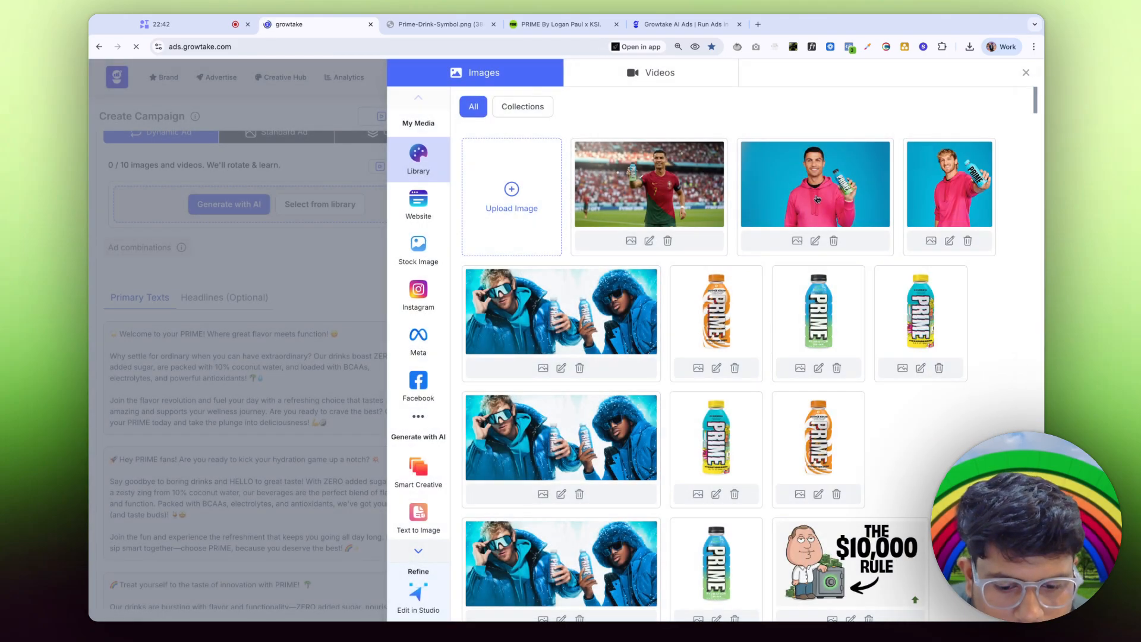
{"action": "left_click", "coordinate": [817, 199]}
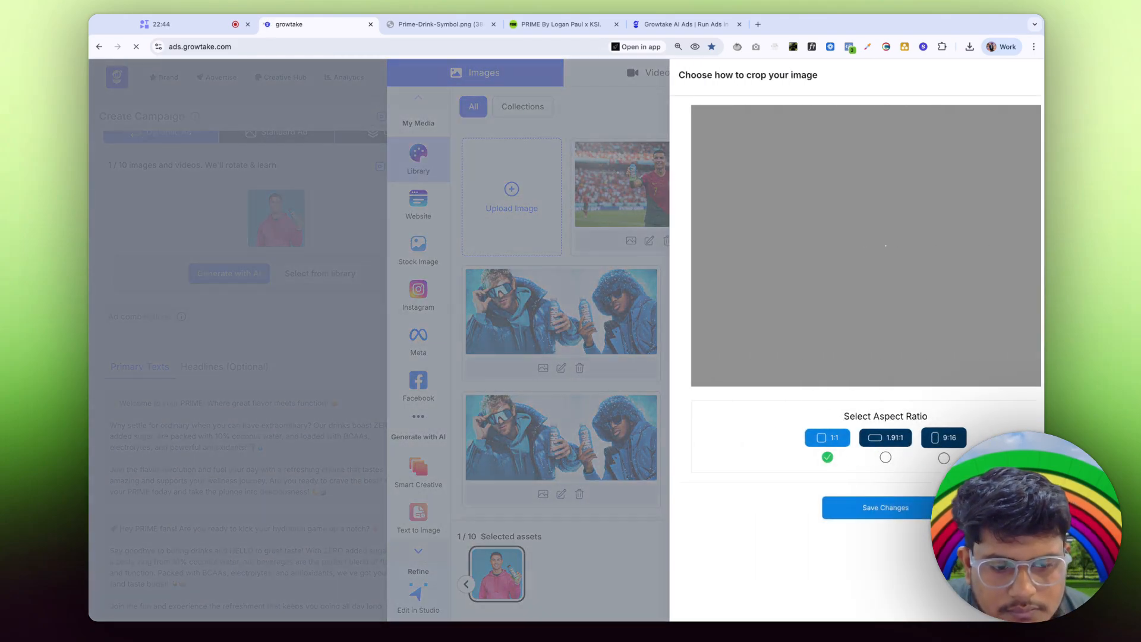
{"action": "left_click", "coordinate": [559, 296]}
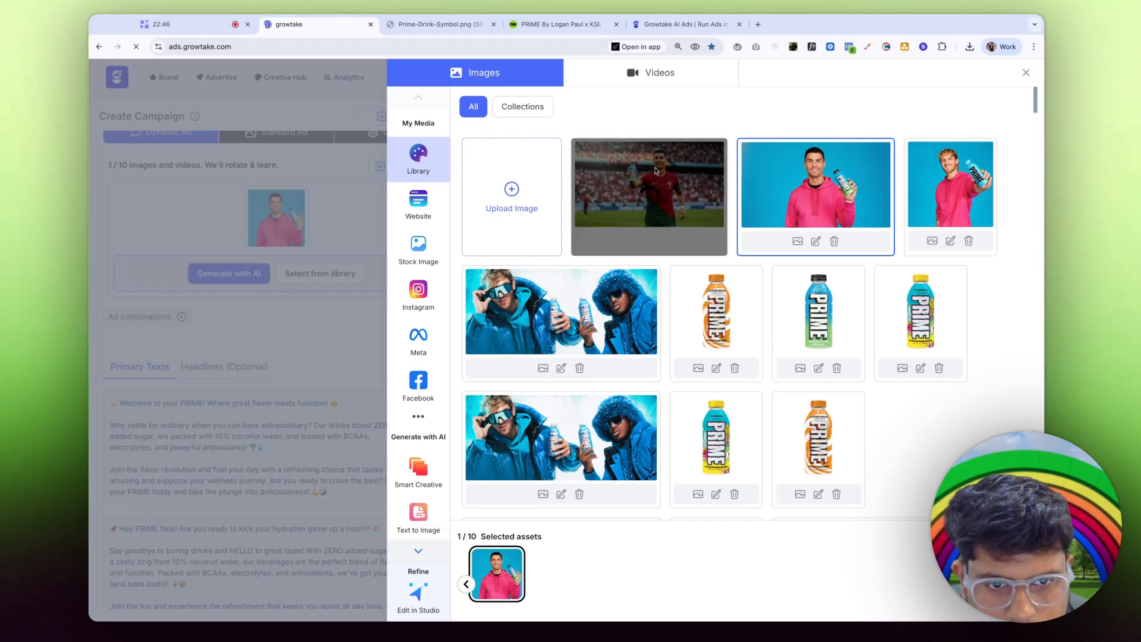
{"action": "left_click", "coordinate": [786, 221]}
{"action": "left_click", "coordinate": [811, 507]}
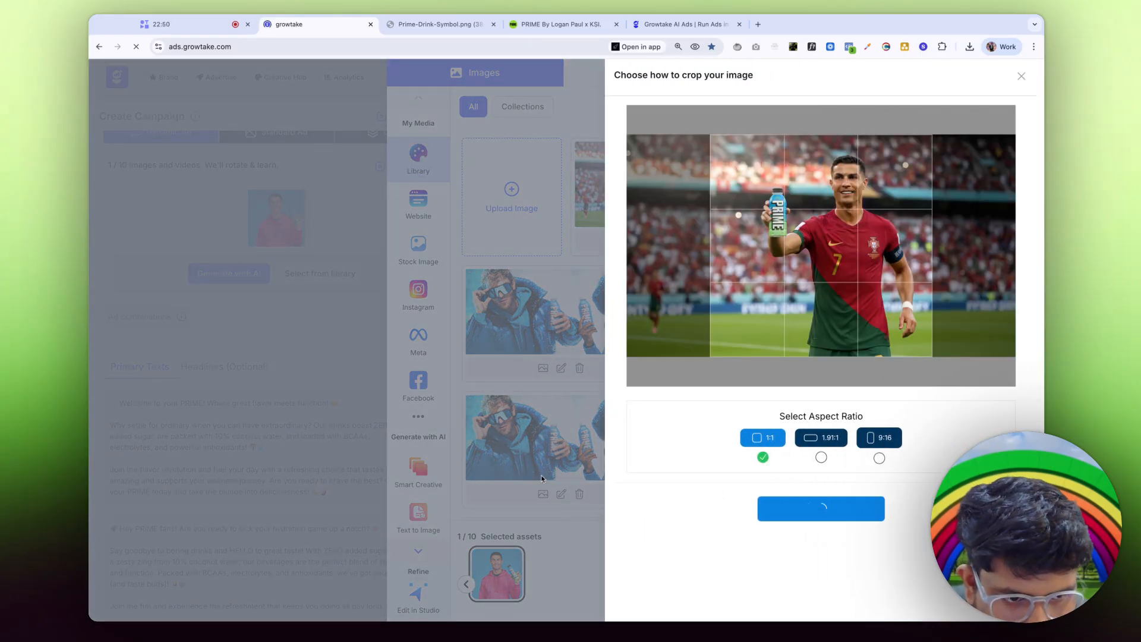
Step: Bring up Text to Image and then the Smart Creative template variations
{"action": "scroll", "coordinate": [418, 455], "scroll_direction": "down", "scroll_amount": 1}
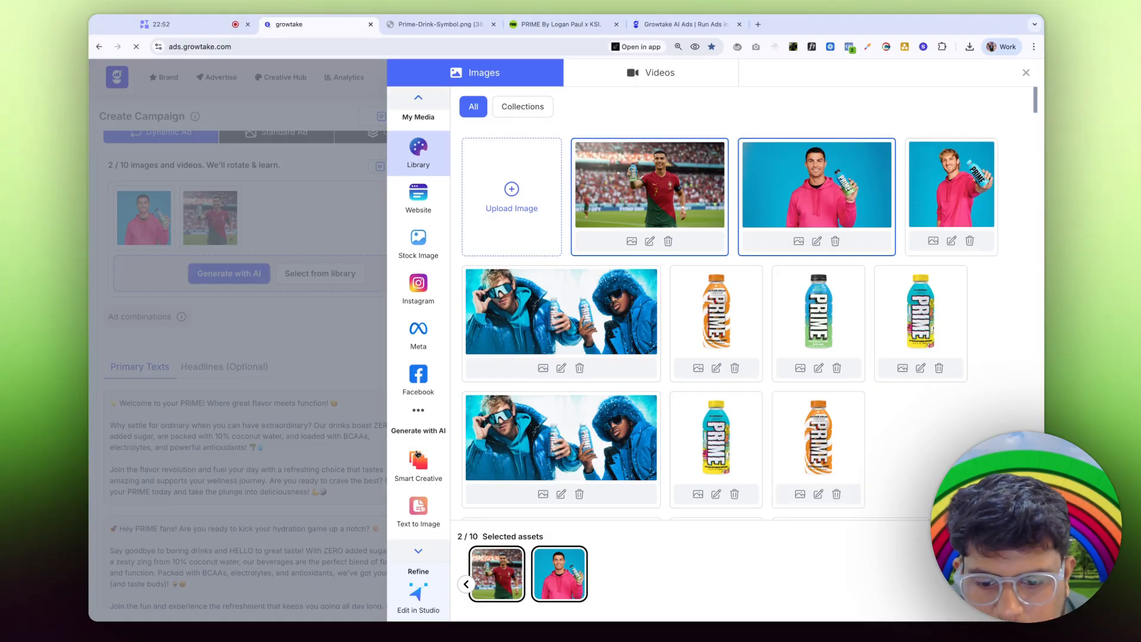
{"action": "scroll", "coordinate": [418, 454], "scroll_direction": "down", "scroll_amount": 3}
{"action": "left_click", "coordinate": [418, 423]}
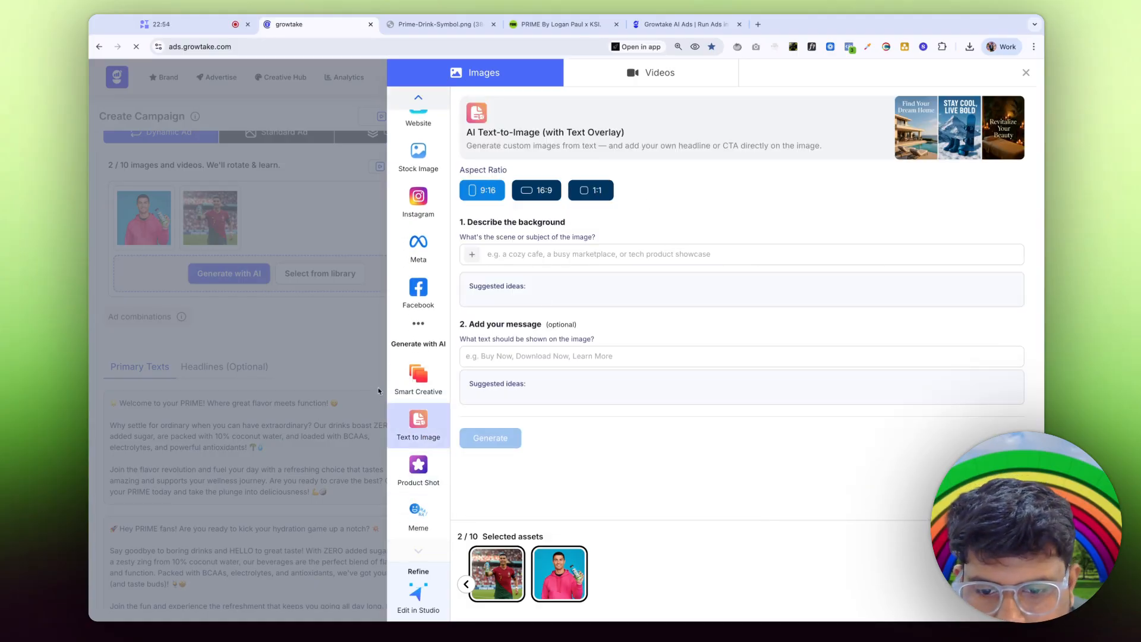
{"action": "left_click", "coordinate": [412, 385]}
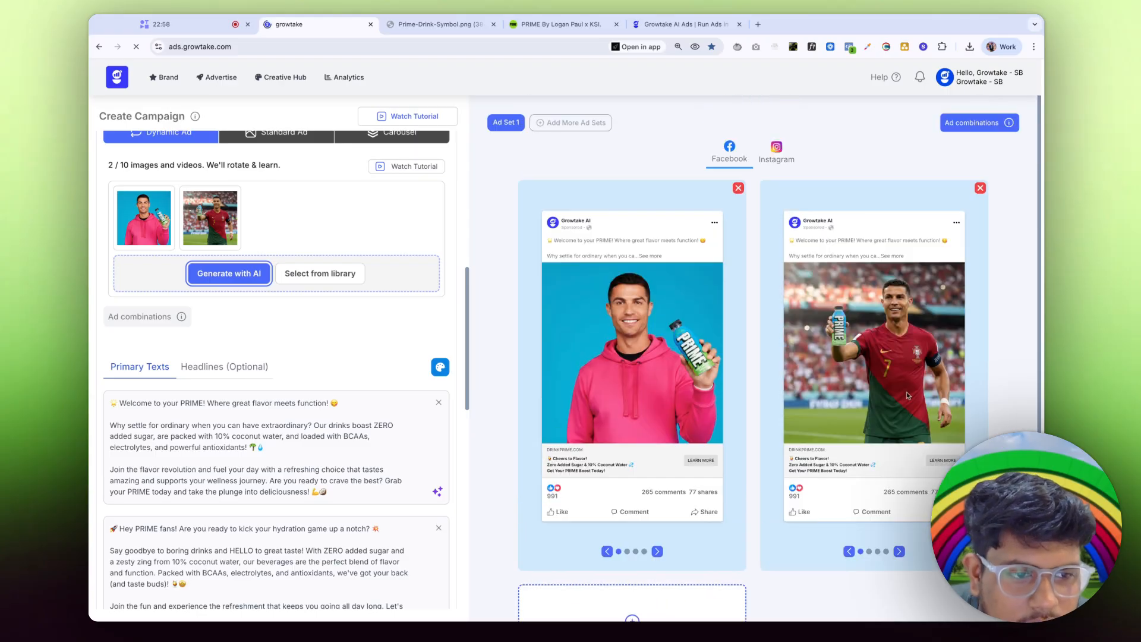
Step: Cycle the first Facebook ad preview through its next text variants
{"action": "left_click", "coordinate": [656, 552]}
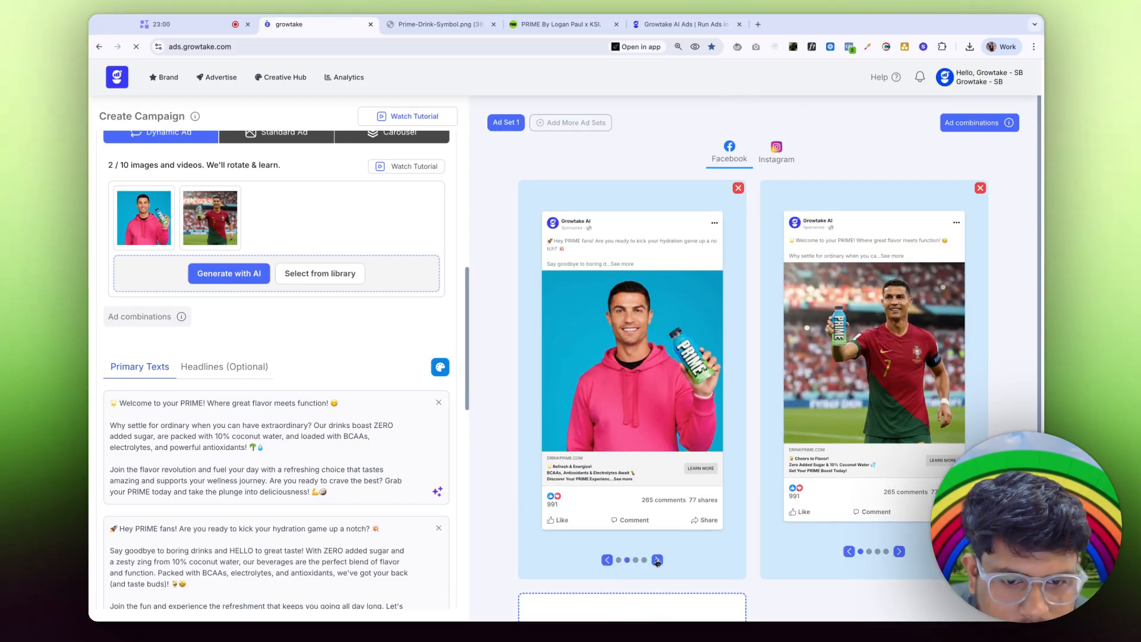
{"action": "left_click", "coordinate": [657, 560]}
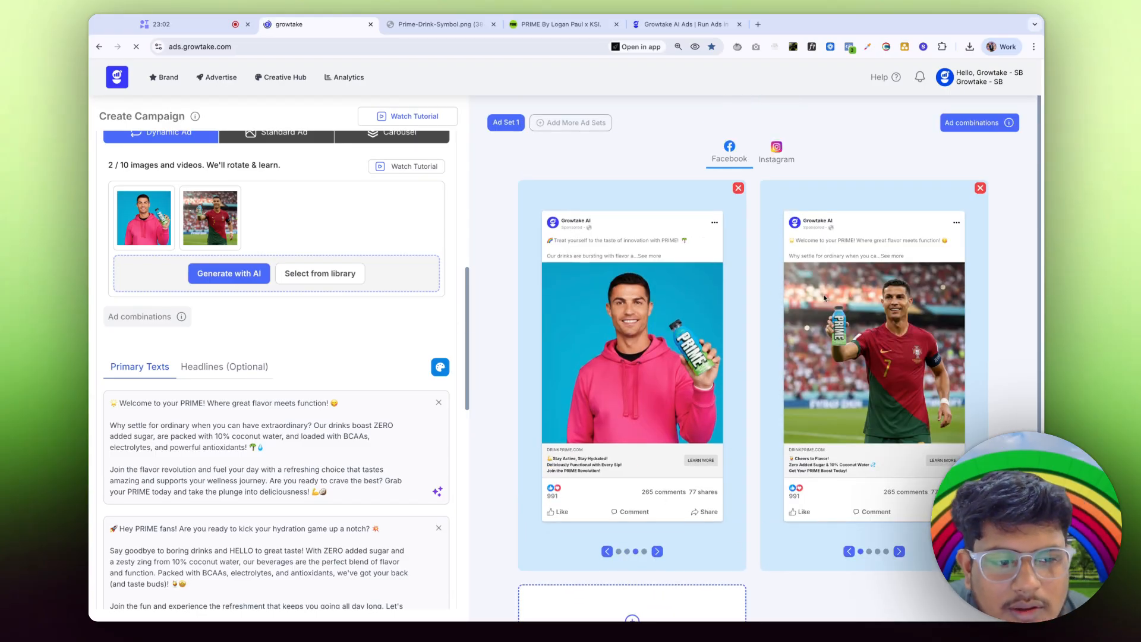
{"action": "scroll", "coordinate": [590, 270], "scroll_direction": "down", "scroll_amount": 3}
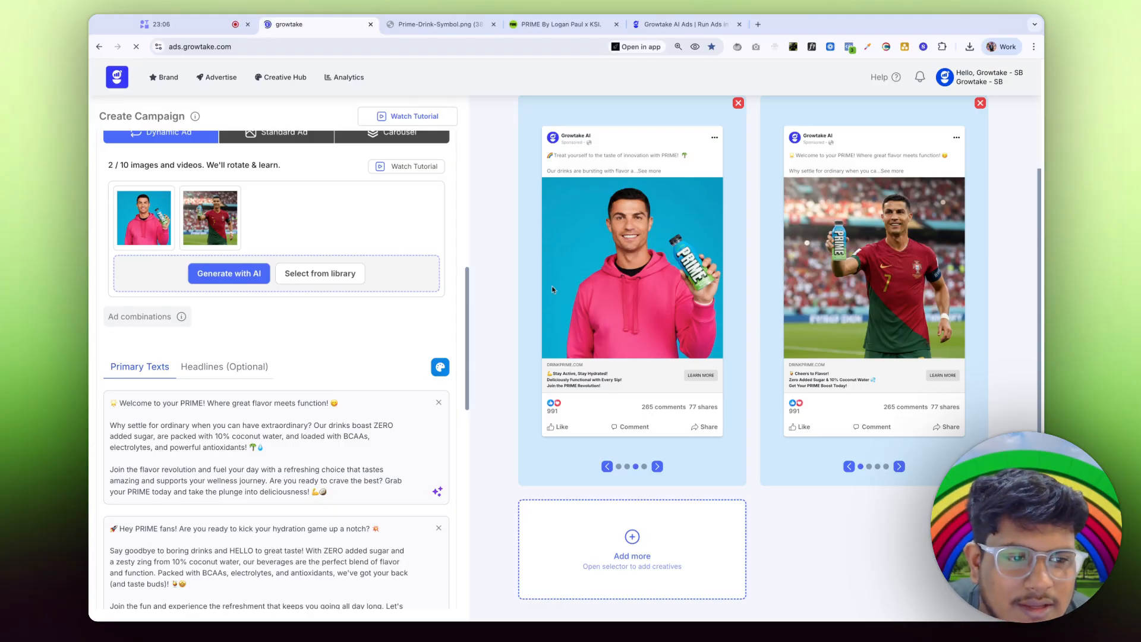
{"action": "scroll", "coordinate": [150, 256], "scroll_direction": "down", "scroll_amount": 7}
{"action": "scroll", "coordinate": [153, 296], "scroll_direction": "up", "scroll_amount": 5}
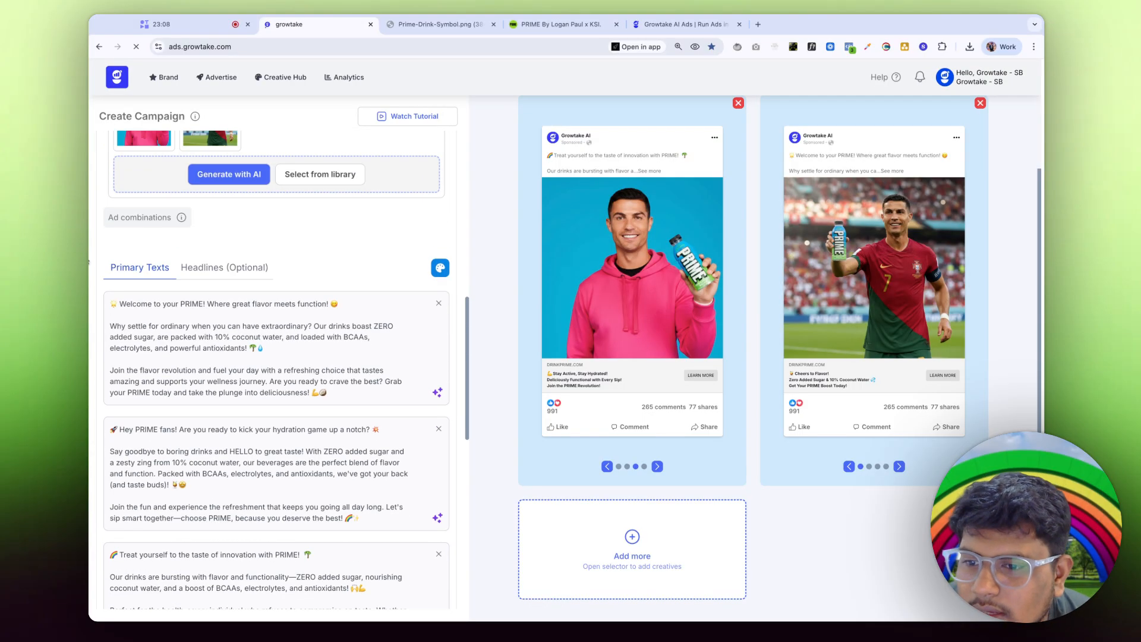
Step: Show the four suggested headlines under Headlines (Optional)
{"action": "left_click", "coordinate": [205, 267]}
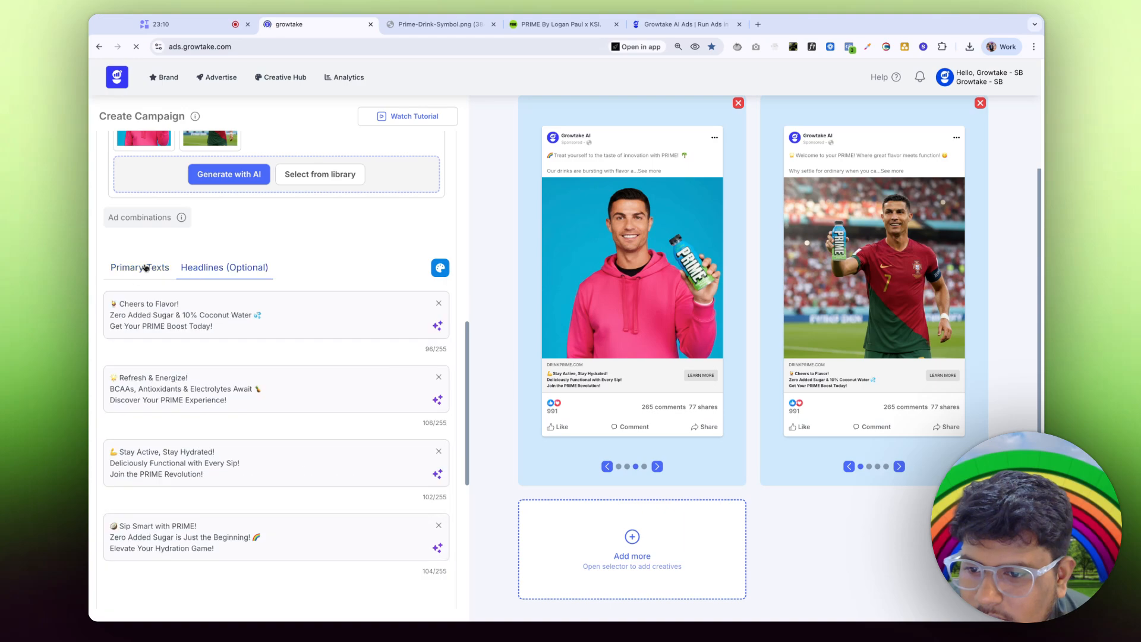
{"action": "left_click", "coordinate": [145, 269]}
{"action": "scroll", "coordinate": [146, 349], "scroll_direction": "down", "scroll_amount": 10}
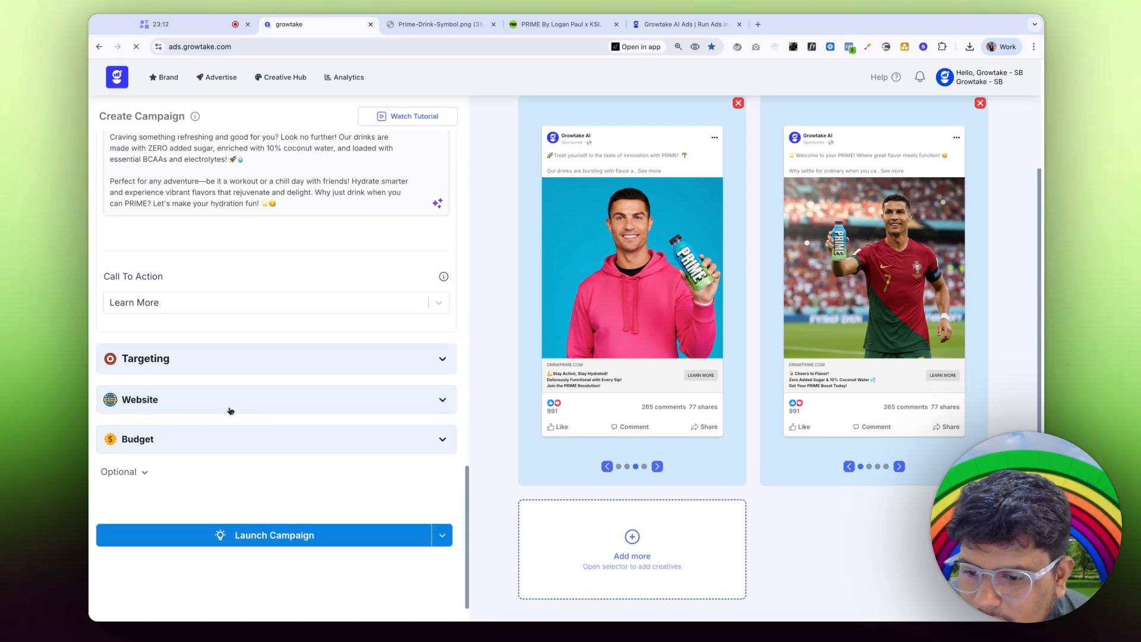
Step: Check the website URL, then use a 100 product price to get and keep the 500 INR/day budget
{"action": "left_click", "coordinate": [230, 409]}
{"action": "triple_click", "coordinate": [228, 453]}
{"action": "left_click", "coordinate": [215, 509]}
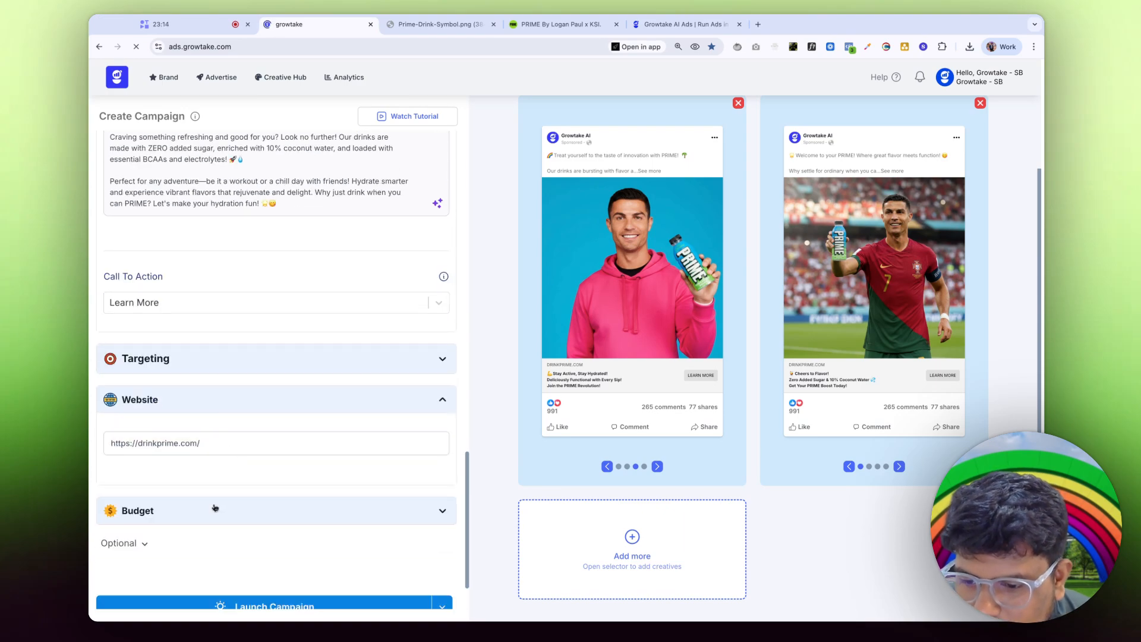
{"action": "scroll", "coordinate": [232, 505], "scroll_direction": "down", "scroll_amount": 4}
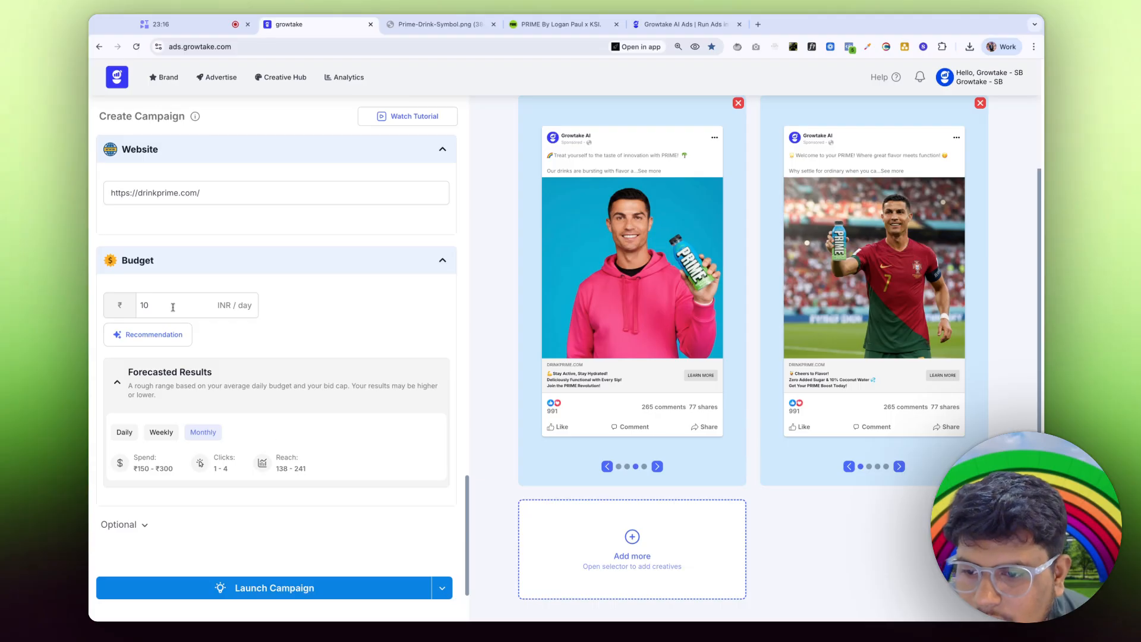
{"action": "left_click", "coordinate": [154, 334]}
{"action": "type", "text": "1000"}
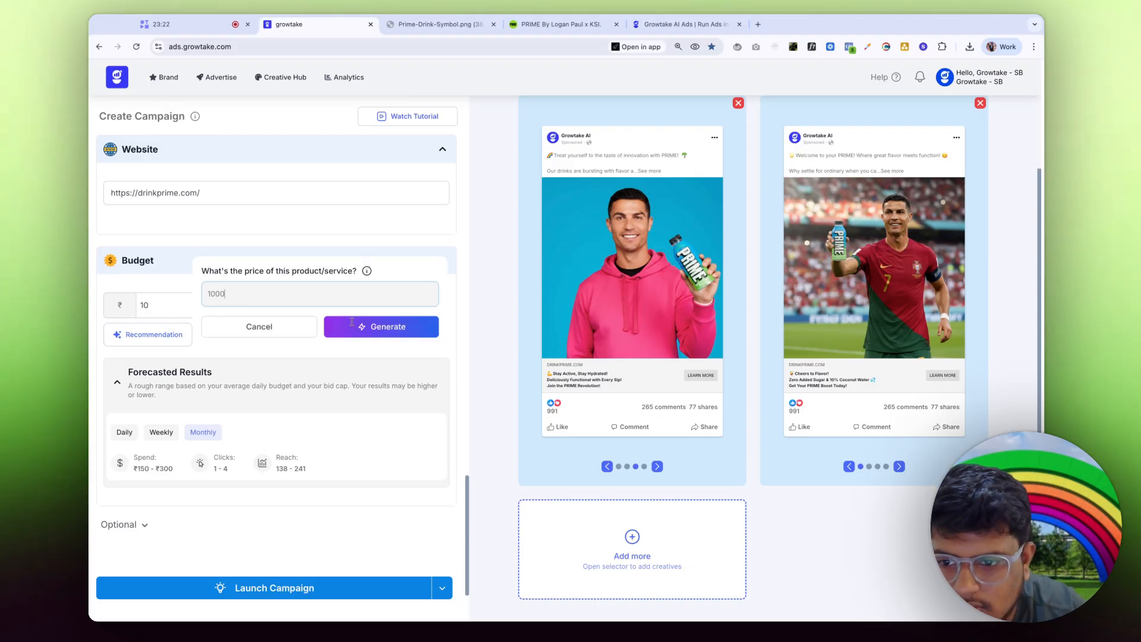
{"action": "left_click", "coordinate": [362, 326]}
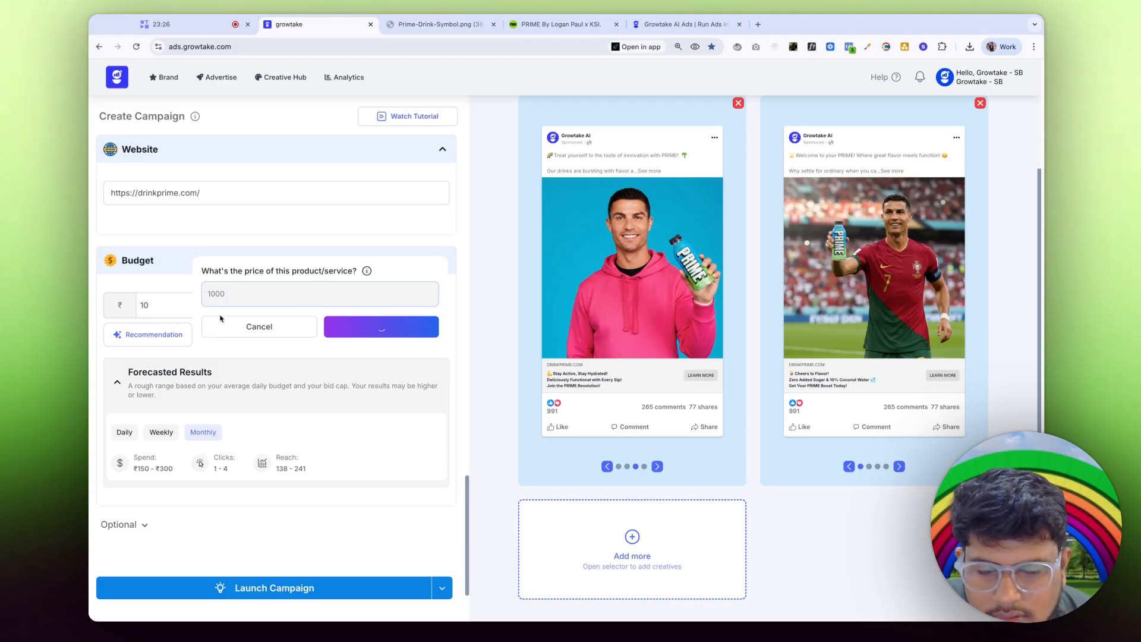
{"action": "left_click", "coordinate": [148, 307]}
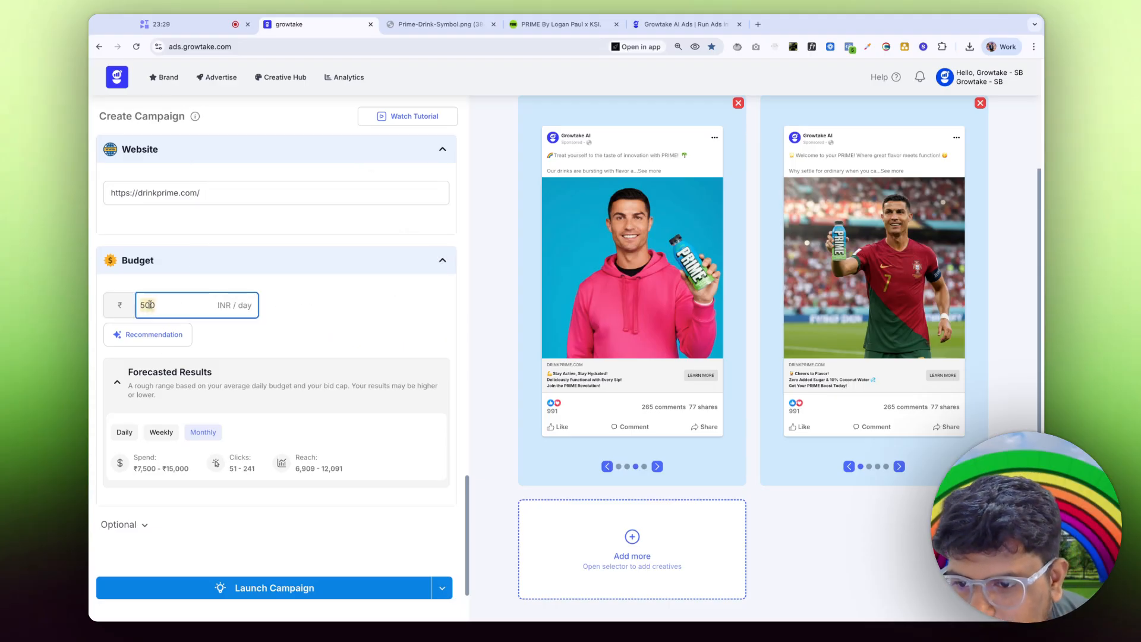
Step: Expand and then collapse the optional campaign settings
{"action": "left_click", "coordinate": [143, 523]}
{"action": "scroll", "coordinate": [143, 521], "scroll_direction": "down", "scroll_amount": 5}
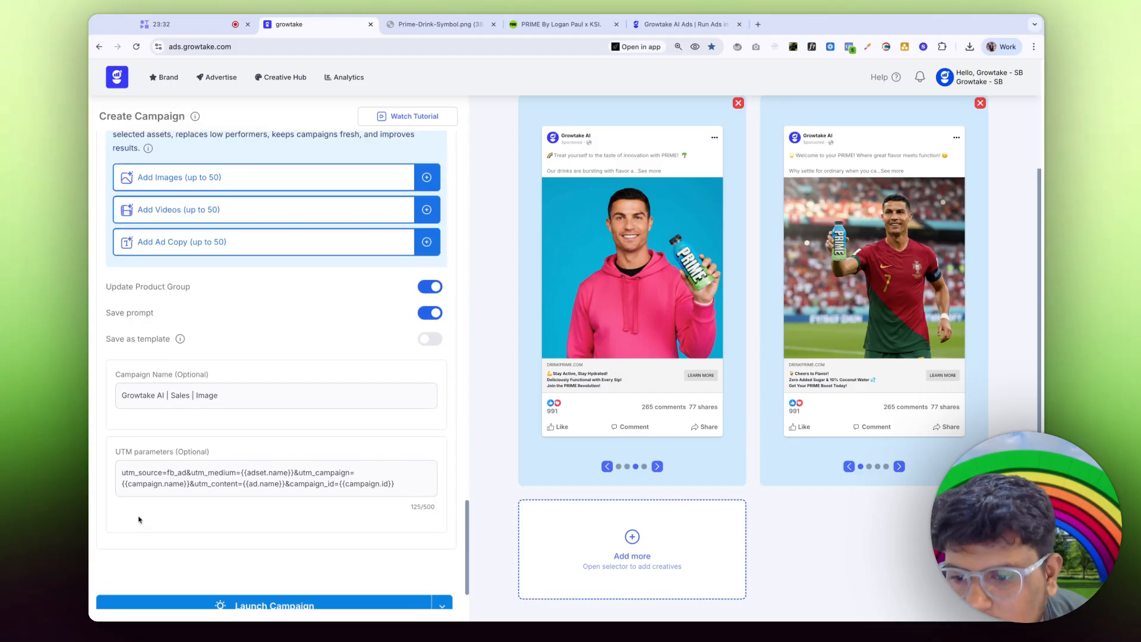
{"action": "scroll", "coordinate": [142, 416], "scroll_direction": "up", "scroll_amount": 5}
{"action": "left_click", "coordinate": [143, 304]}
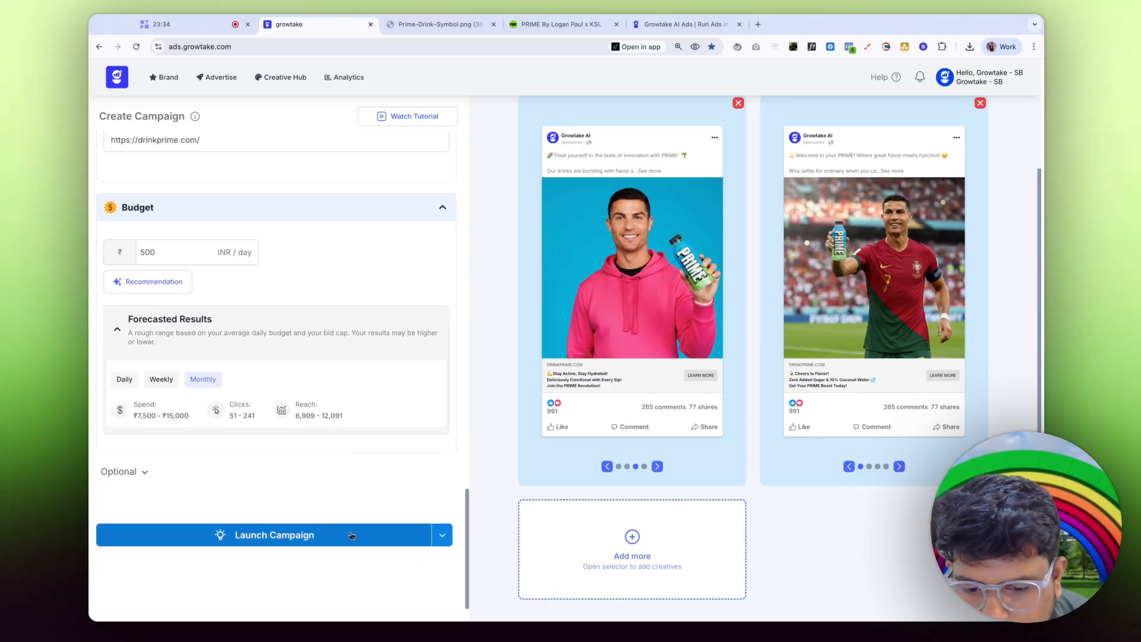
{"action": "scroll", "coordinate": [275, 526], "scroll_direction": "up", "scroll_amount": 10}
{"action": "scroll", "coordinate": [275, 524], "scroll_direction": "up", "scroll_amount": 10}
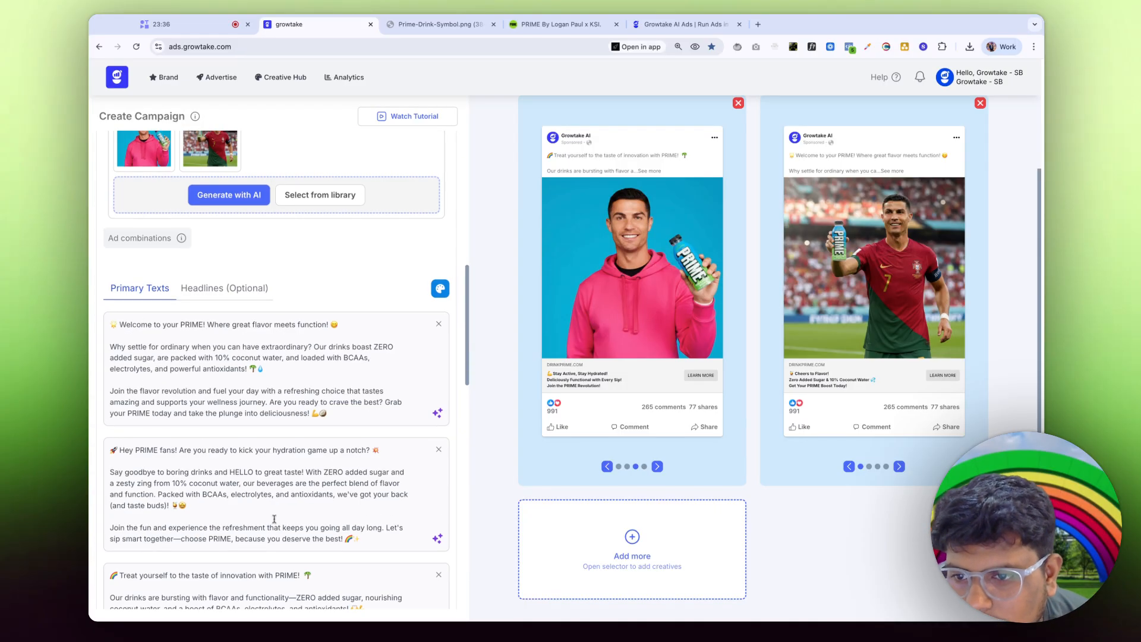
{"action": "scroll", "coordinate": [275, 525], "scroll_direction": "down", "scroll_amount": 15}
Step: Launch the PRIME campaign and highlight the confirmation naming the INR ad account and Growtake AI page
{"action": "left_click", "coordinate": [273, 536]}
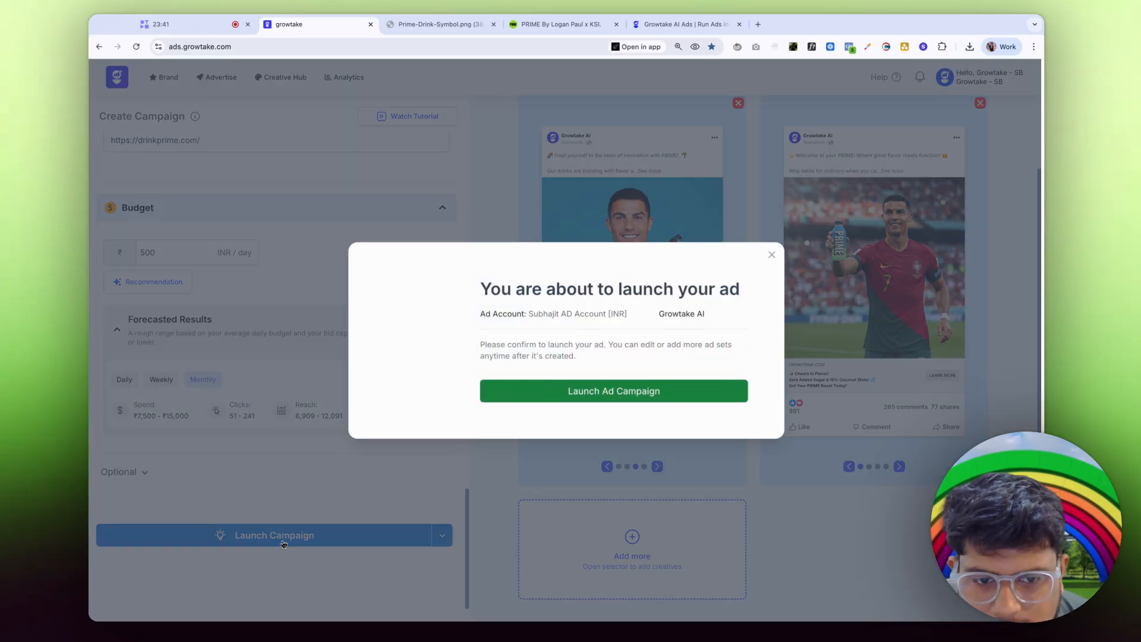
{"action": "left_click_drag", "start_coordinate": [537, 268], "coordinate": [657, 343]}
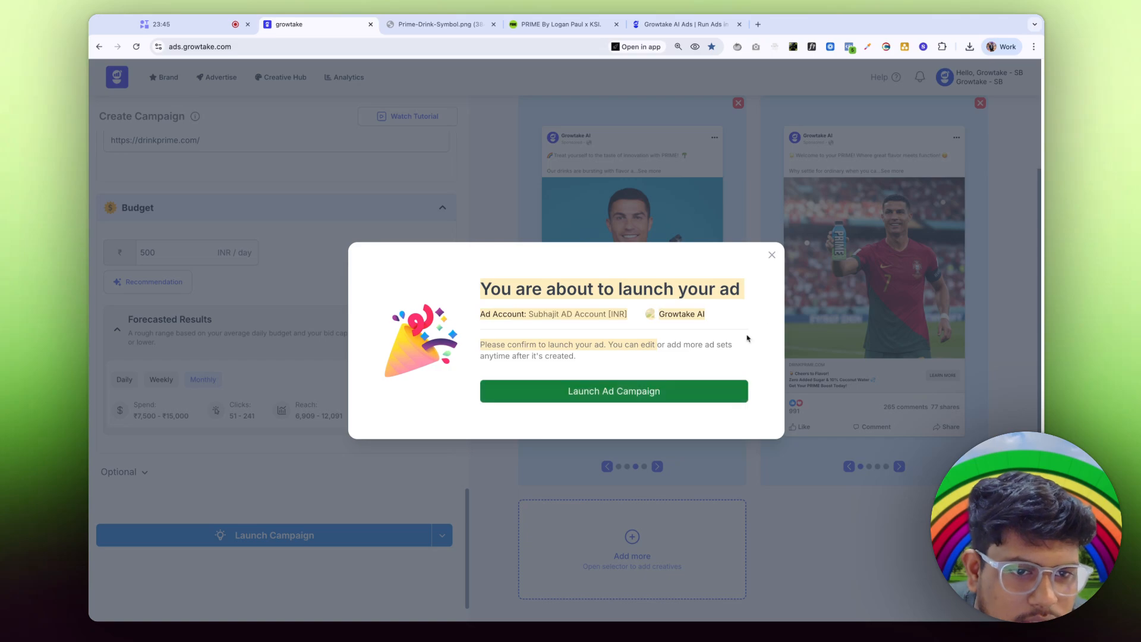
Step: Confirm the PRIME launch, then open analytics for the Facebook Optimize for Me ad under Recent Ads
{"action": "left_click", "coordinate": [772, 256]}
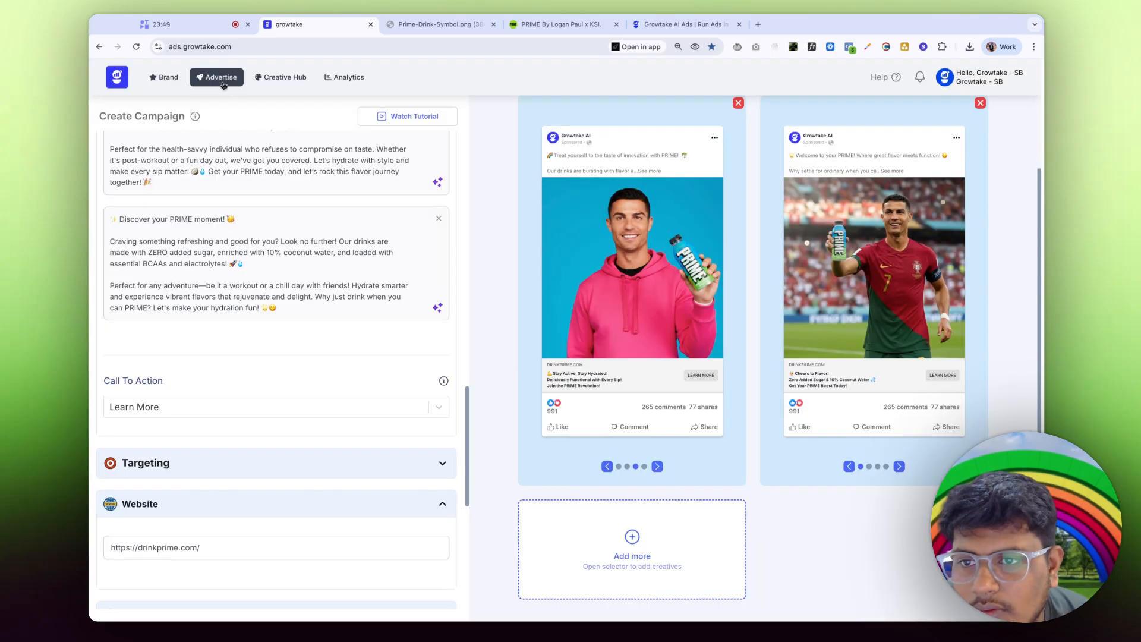
{"action": "left_click", "coordinate": [216, 78]}
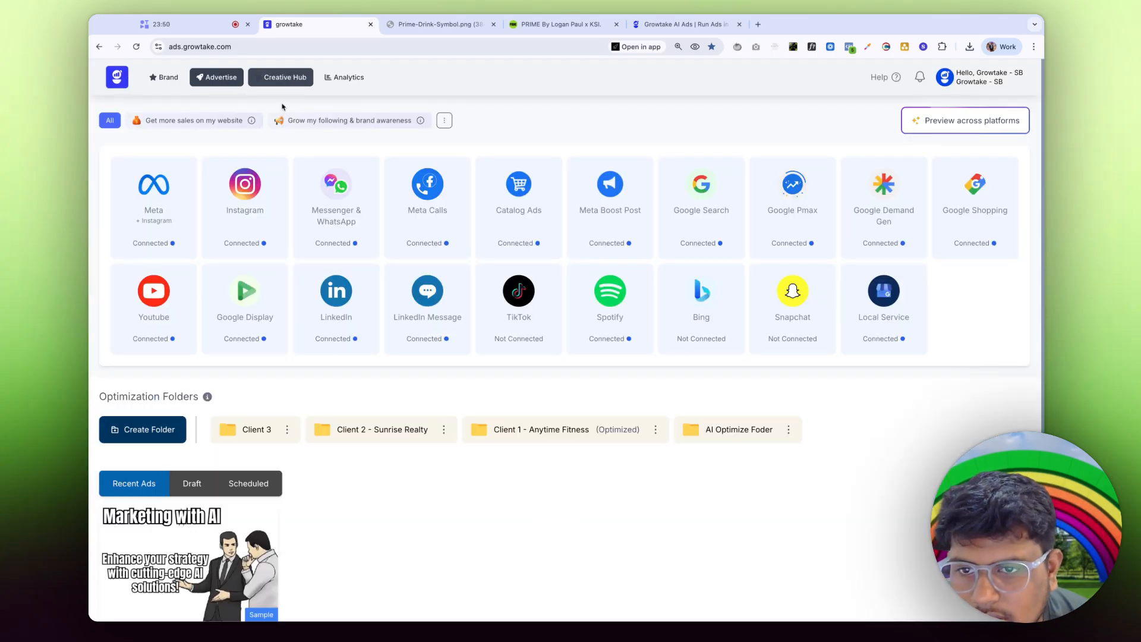
{"action": "scroll", "coordinate": [233, 123], "scroll_direction": "down", "scroll_amount": 5}
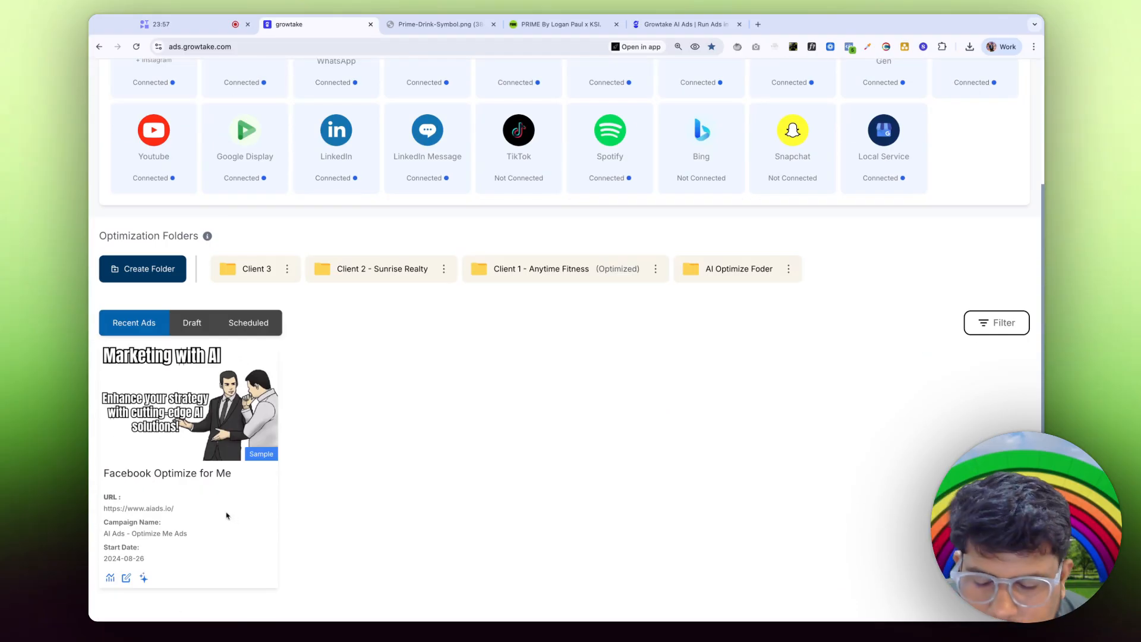
{"action": "left_click", "coordinate": [111, 578]}
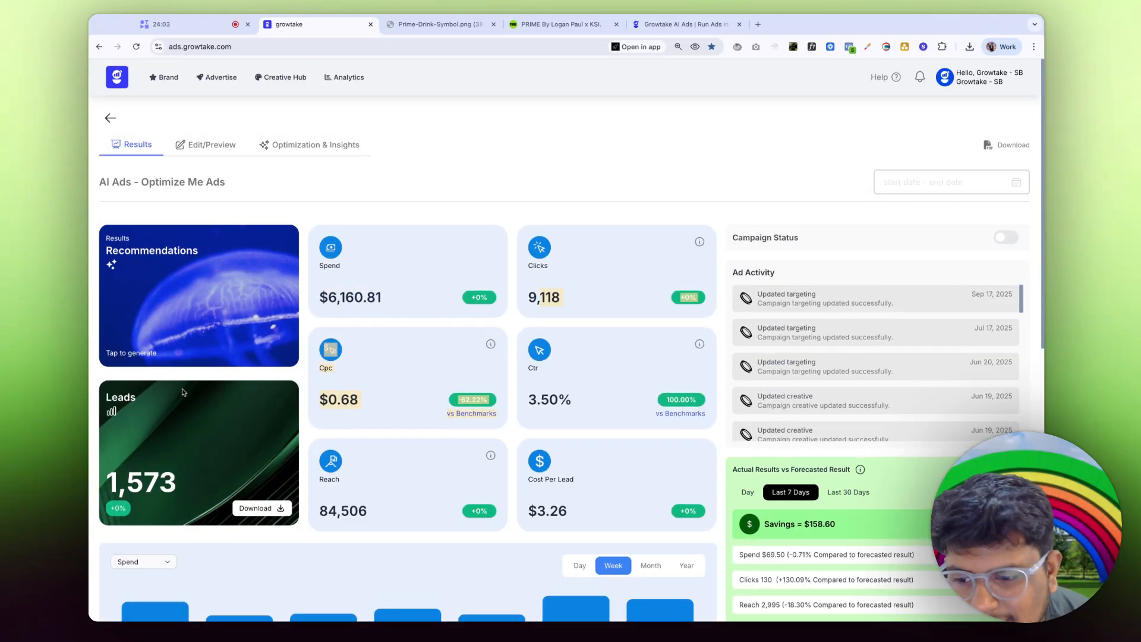
Step: View the AI Ads - Optimize Me Ads campaign's Edit/Preview settings
{"action": "scroll", "coordinate": [369, 522], "scroll_direction": "down", "scroll_amount": 9}
{"action": "scroll", "coordinate": [369, 522], "scroll_direction": "up", "scroll_amount": 9}
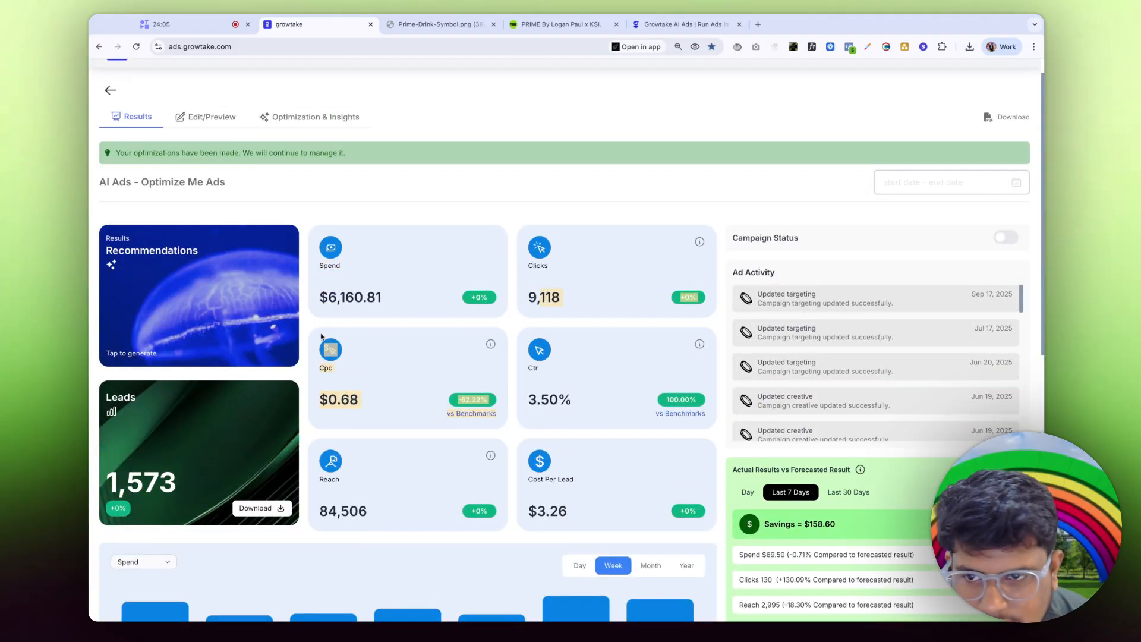
{"action": "left_click", "coordinate": [206, 118]}
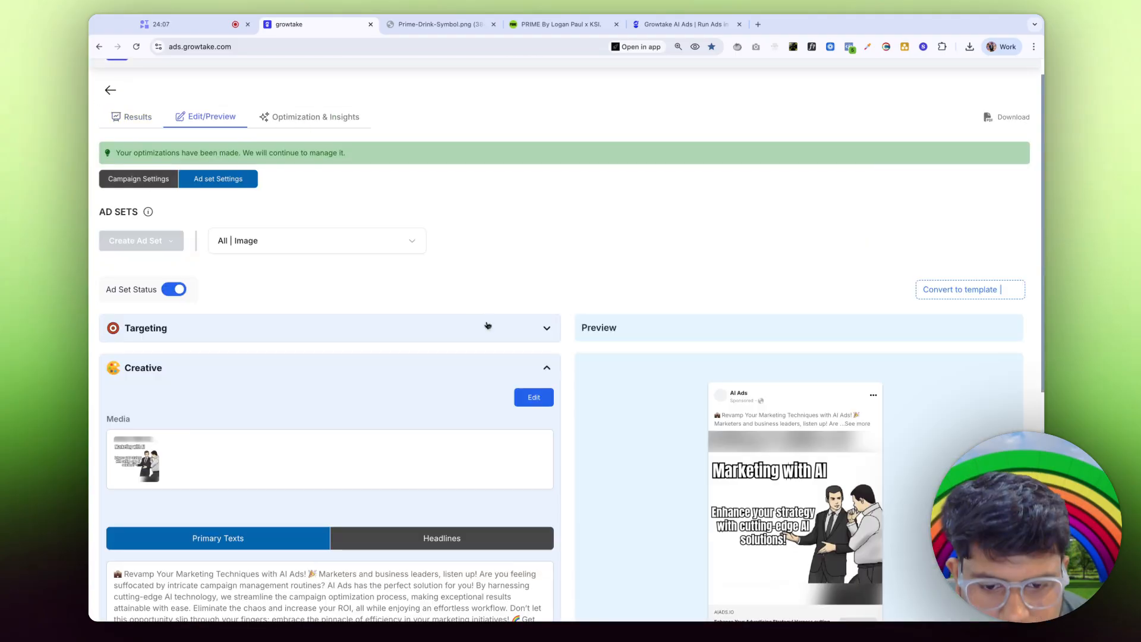
{"action": "scroll", "coordinate": [736, 392], "scroll_direction": "down", "scroll_amount": 5}
{"action": "scroll", "coordinate": [736, 393], "scroll_direction": "up", "scroll_amount": 5}
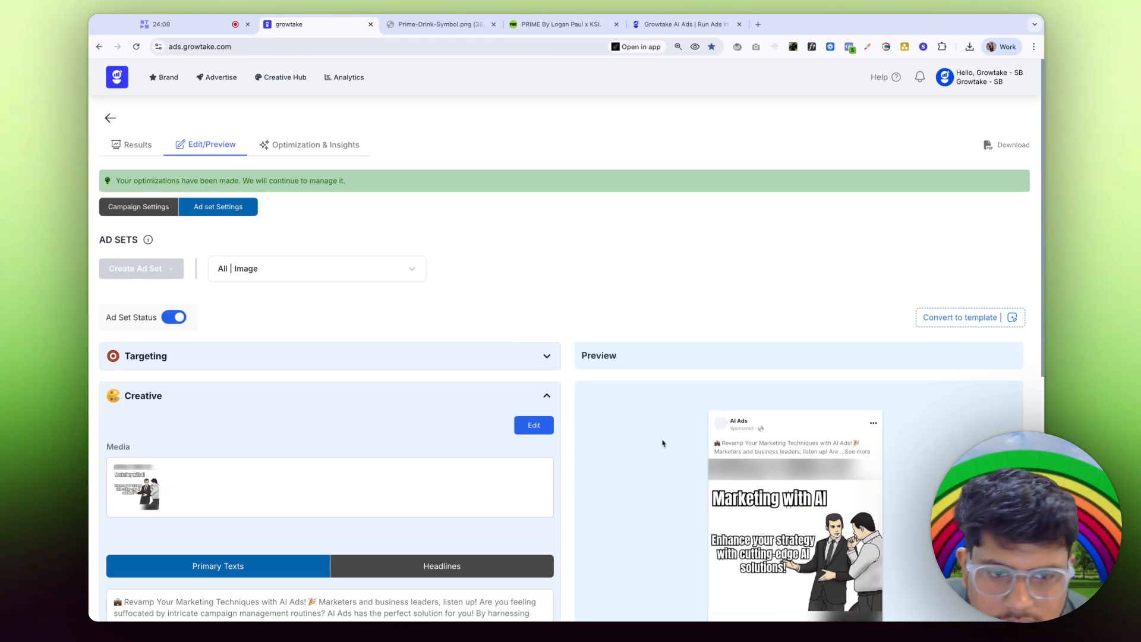
Step: Open Optimization & Insights and scroll through the AI Optimizations timeline
{"action": "left_click", "coordinate": [318, 146]}
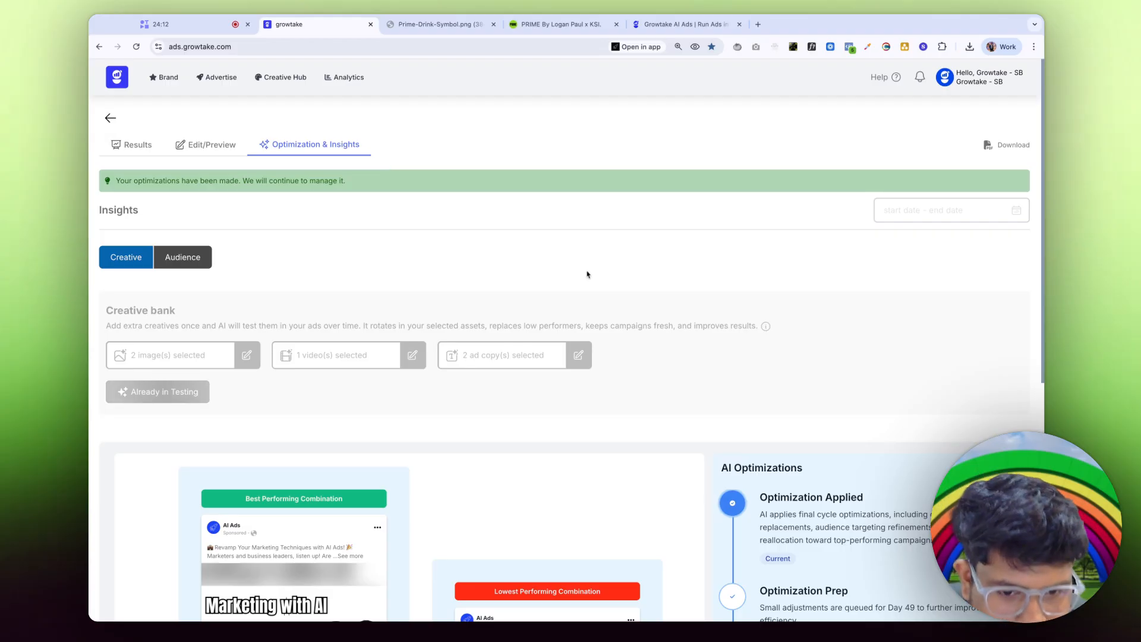
{"action": "scroll", "coordinate": [587, 274], "scroll_direction": "down", "scroll_amount": 5}
{"action": "scroll", "coordinate": [784, 470], "scroll_direction": "down", "scroll_amount": 5}
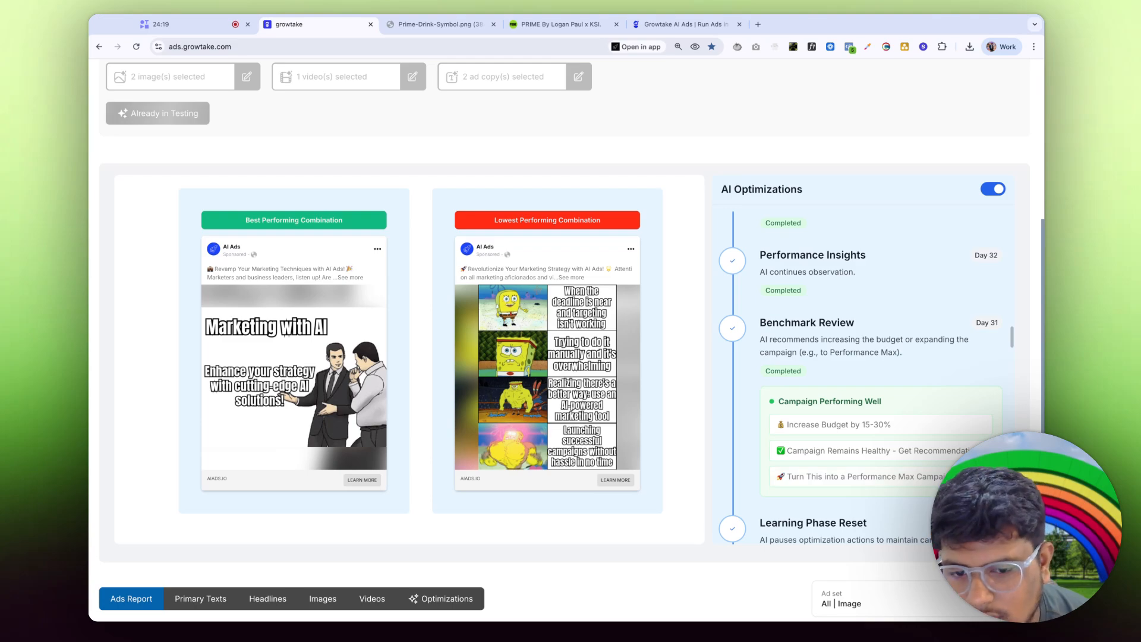
{"action": "scroll", "coordinate": [787, 405], "scroll_direction": "up", "scroll_amount": 15}
{"action": "scroll", "coordinate": [783, 401], "scroll_direction": "down", "scroll_amount": 20}
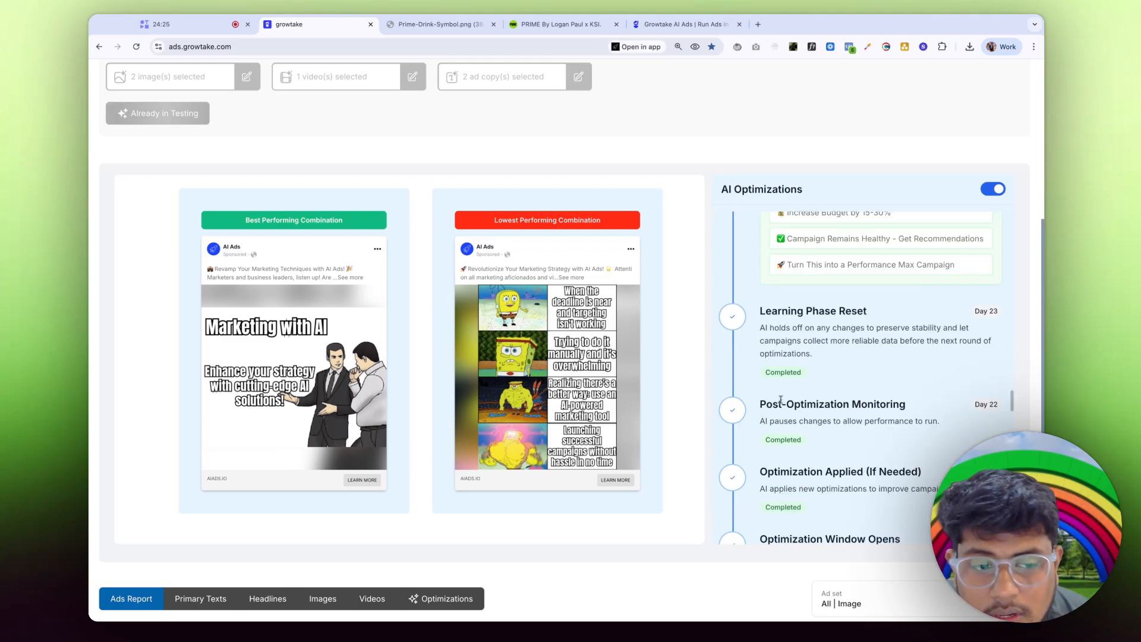
{"action": "scroll", "coordinate": [781, 400], "scroll_direction": "down", "scroll_amount": 10}
{"action": "scroll", "coordinate": [799, 439], "scroll_direction": "up", "scroll_amount": 5}
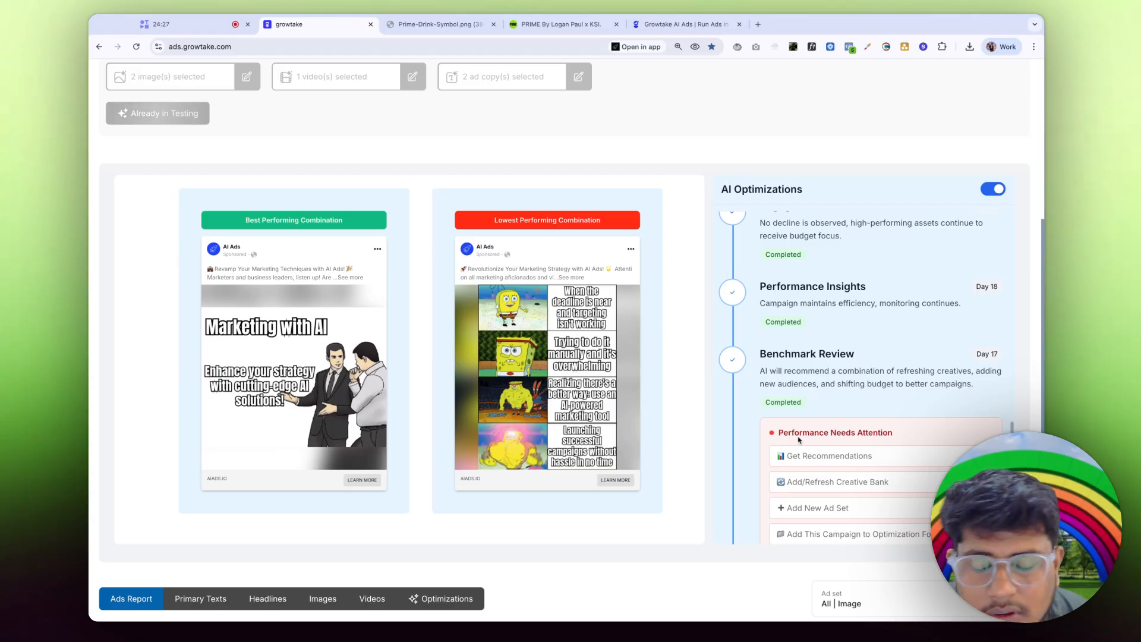
{"action": "scroll", "coordinate": [801, 428], "scroll_direction": "down", "scroll_amount": 1}
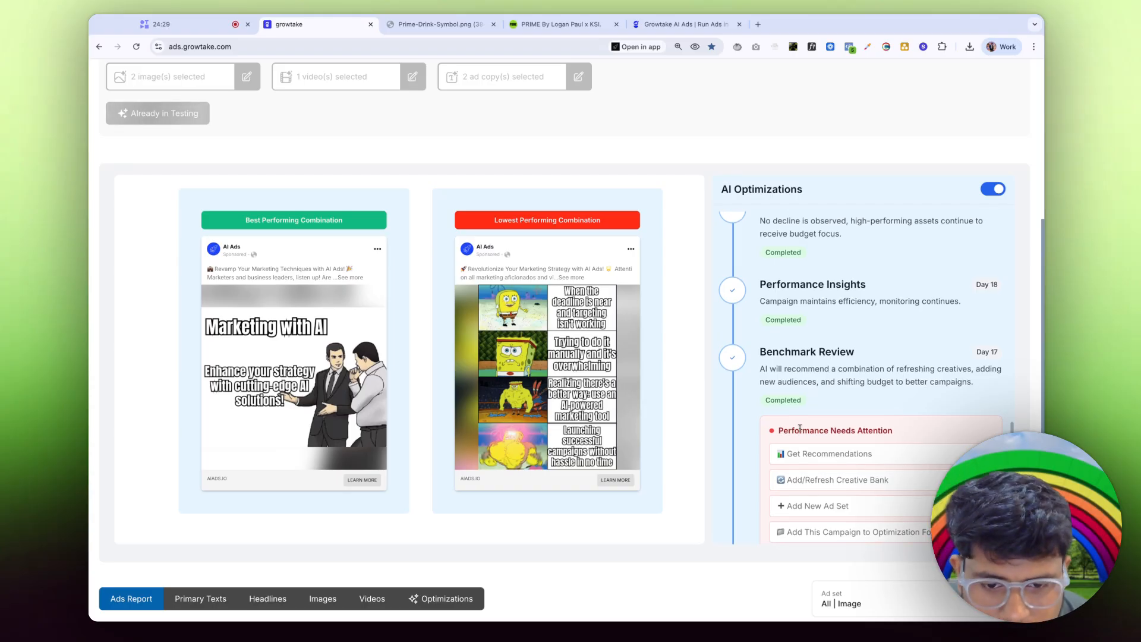
{"action": "scroll", "coordinate": [799, 428], "scroll_direction": "up", "scroll_amount": 10}
{"action": "scroll", "coordinate": [236, 250], "scroll_direction": "up", "scroll_amount": 5}
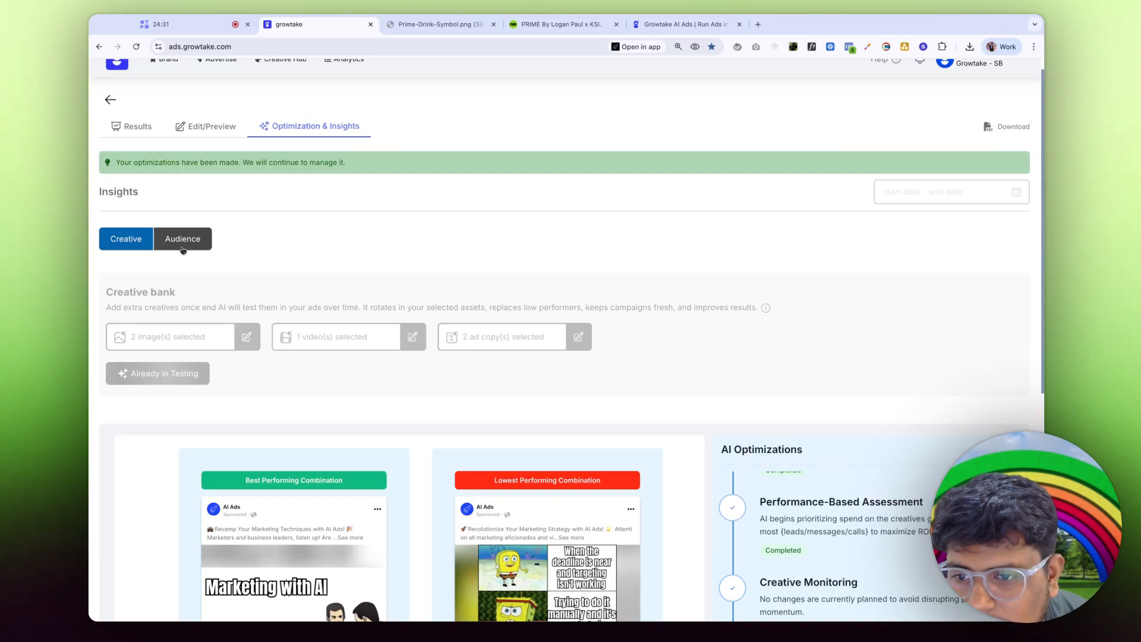
{"action": "scroll", "coordinate": [365, 369], "scroll_direction": "down", "scroll_amount": 7}
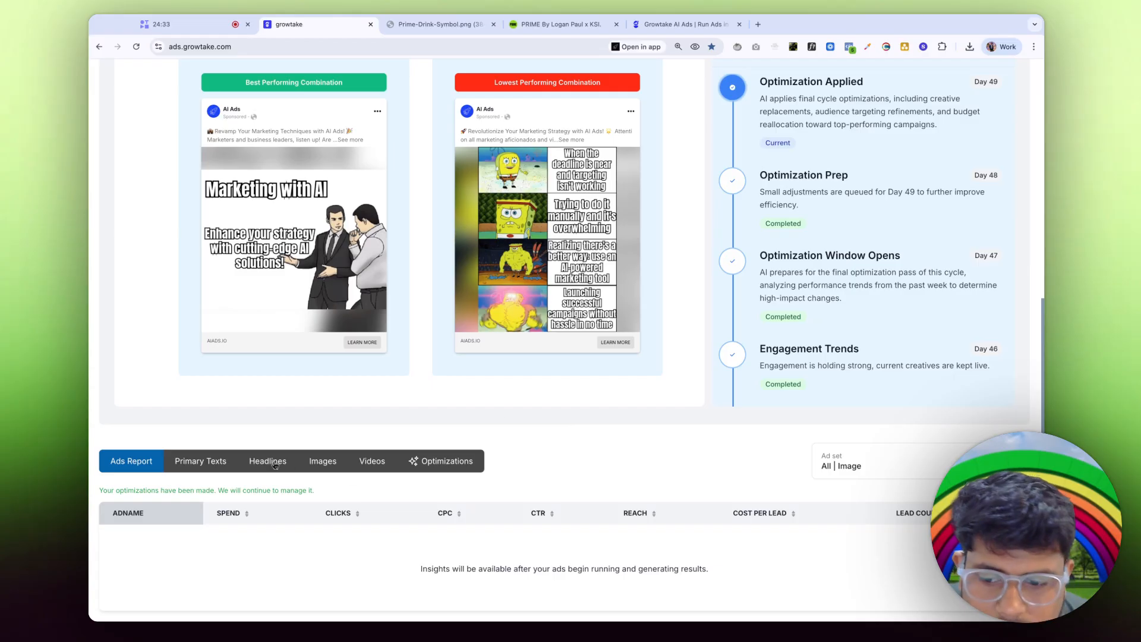
Step: Check performance by headline and by primary text, then switch to the Growtake homepage
{"action": "left_click", "coordinate": [274, 465]}
{"action": "left_click", "coordinate": [215, 478]}
{"action": "scroll", "coordinate": [469, 528], "scroll_direction": "down", "scroll_amount": 1}
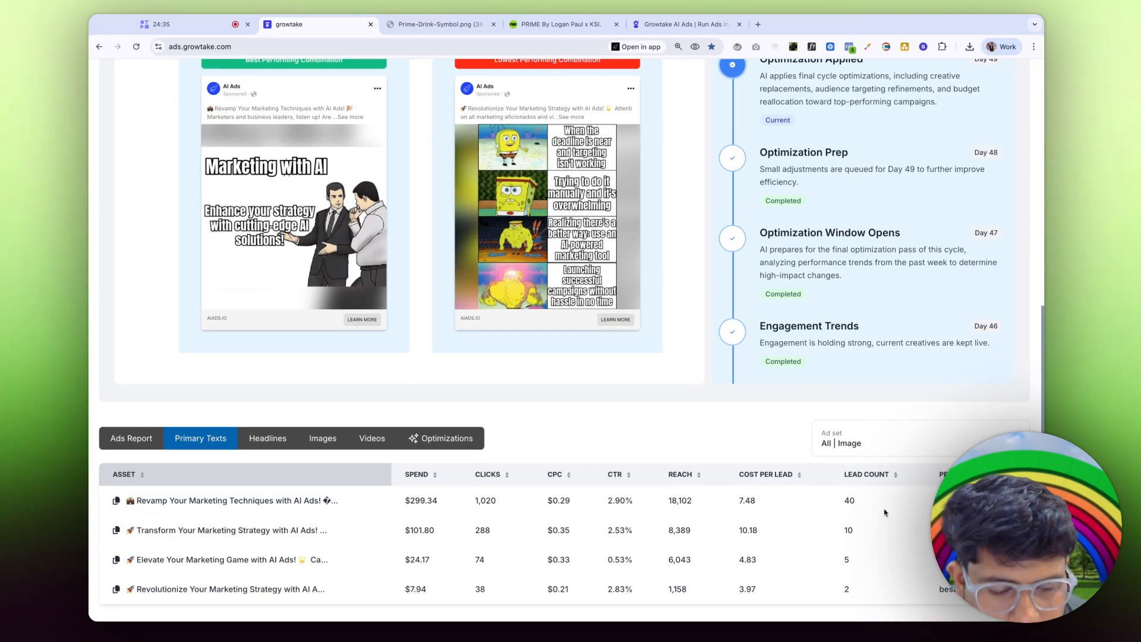
{"action": "scroll", "coordinate": [674, 456], "scroll_direction": "up", "scroll_amount": 8}
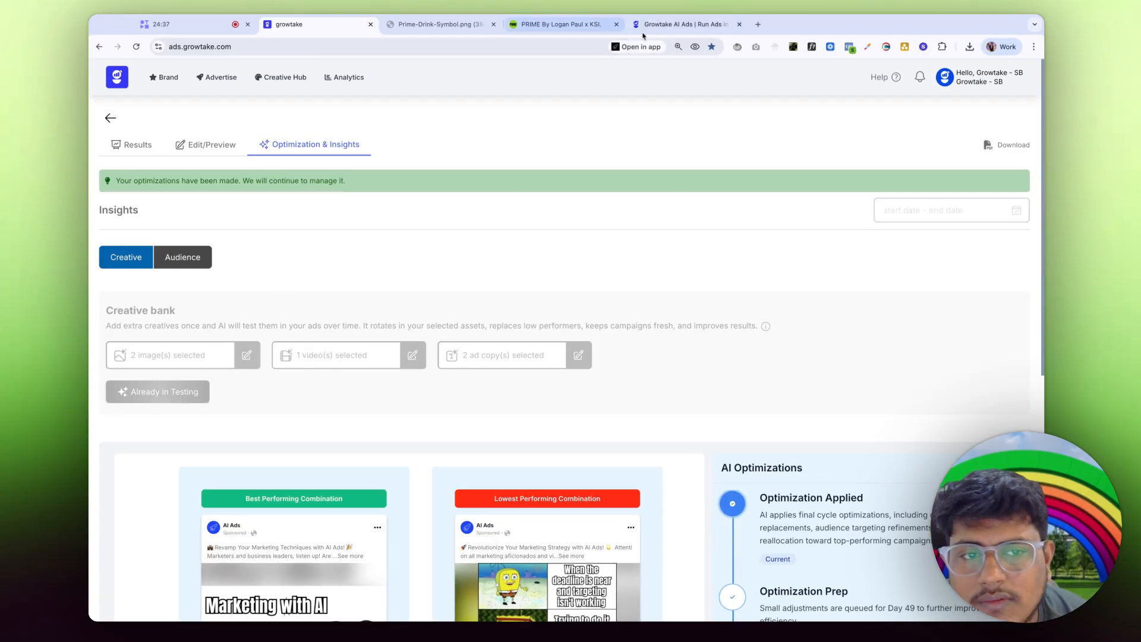
{"action": "left_click", "coordinate": [666, 28]}
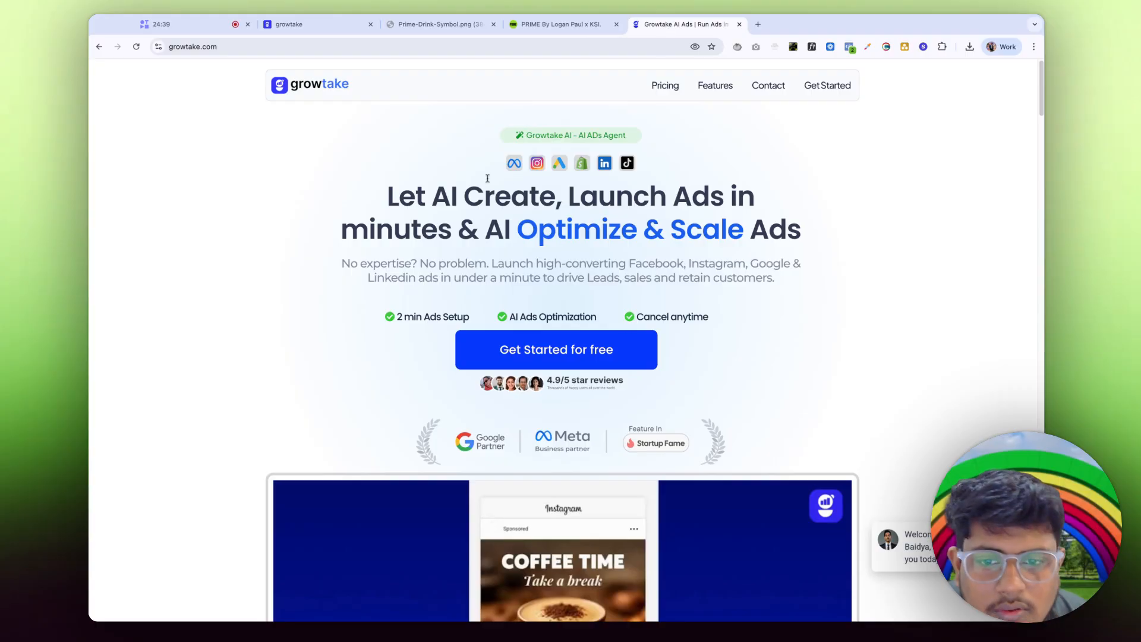